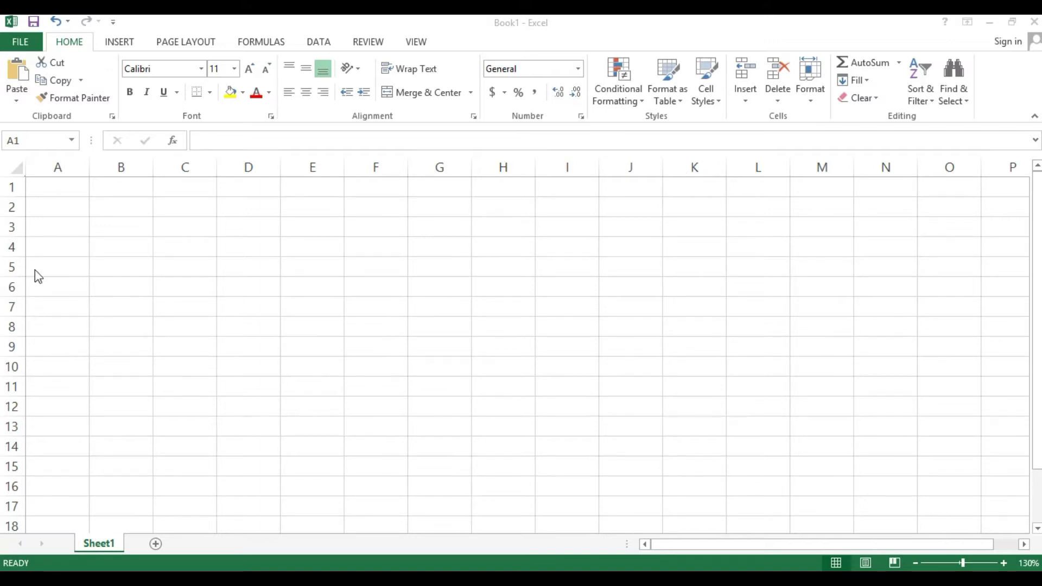
- Enter the column headings Name in A4 and EmpNo in B4
left_click(46, 245)
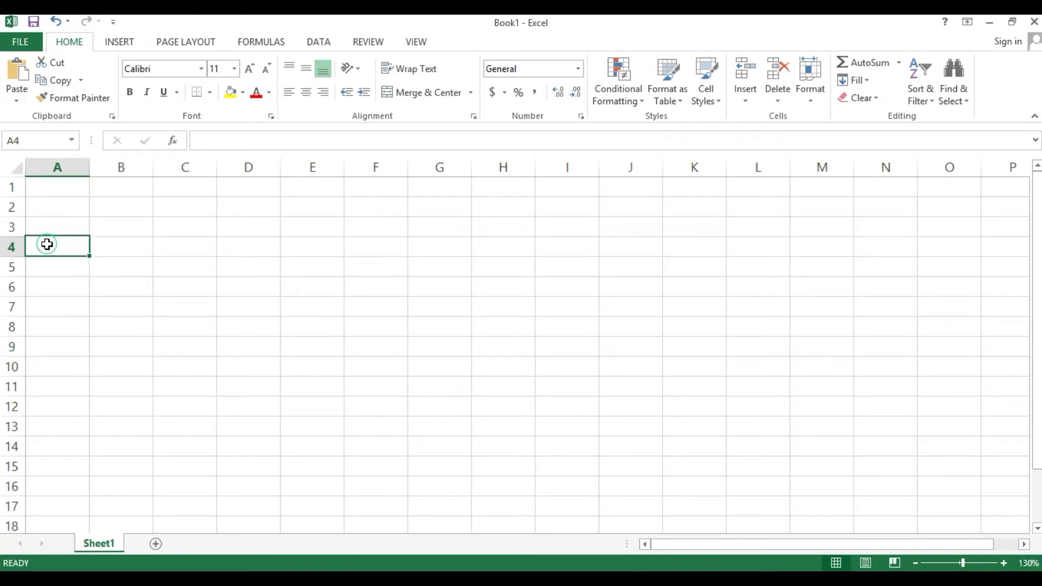
type("Nam")
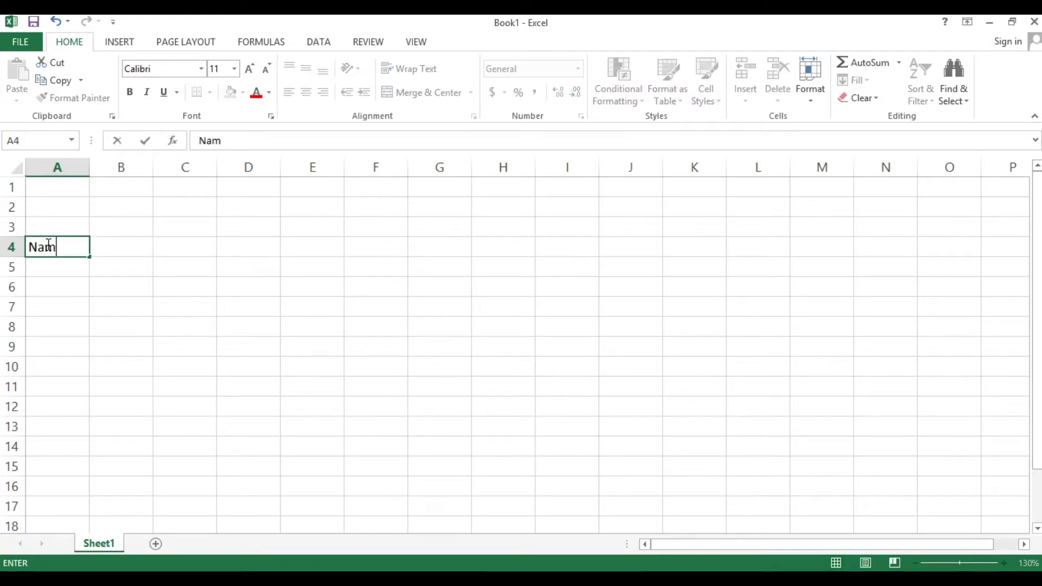
type("e")
key("Tab")
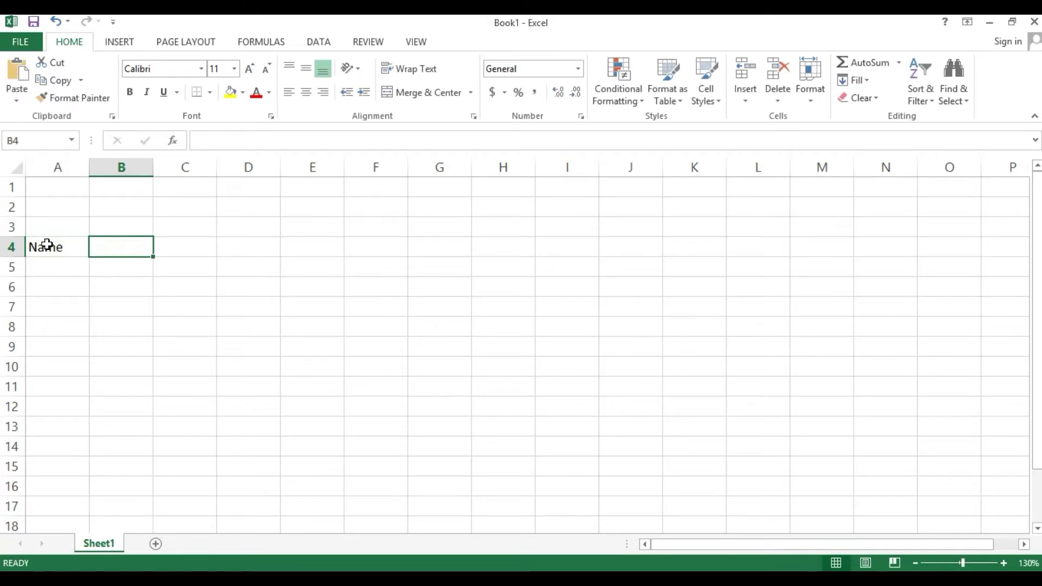
type("Emp")
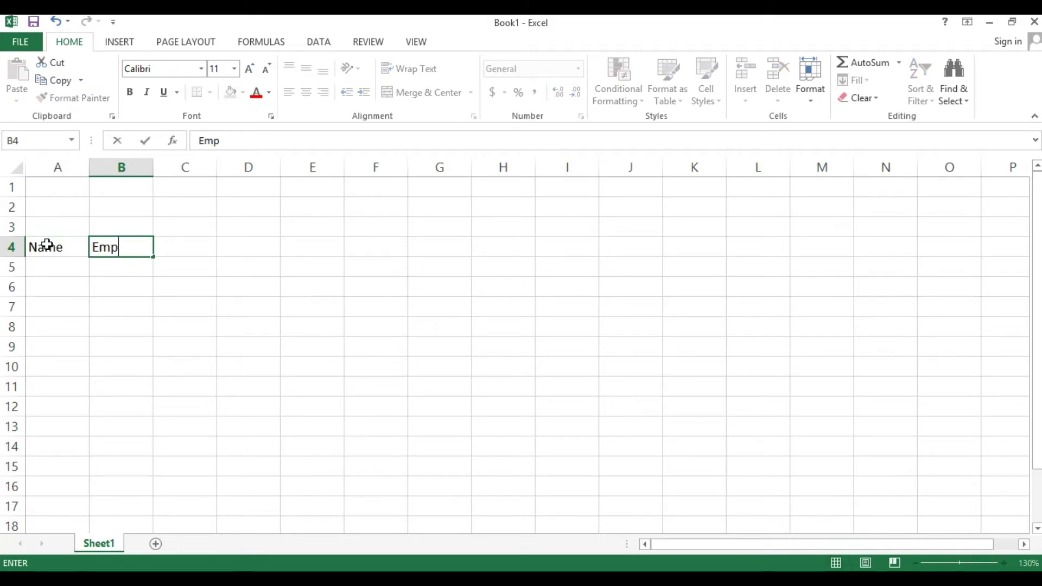
type("No")
key("Tab")
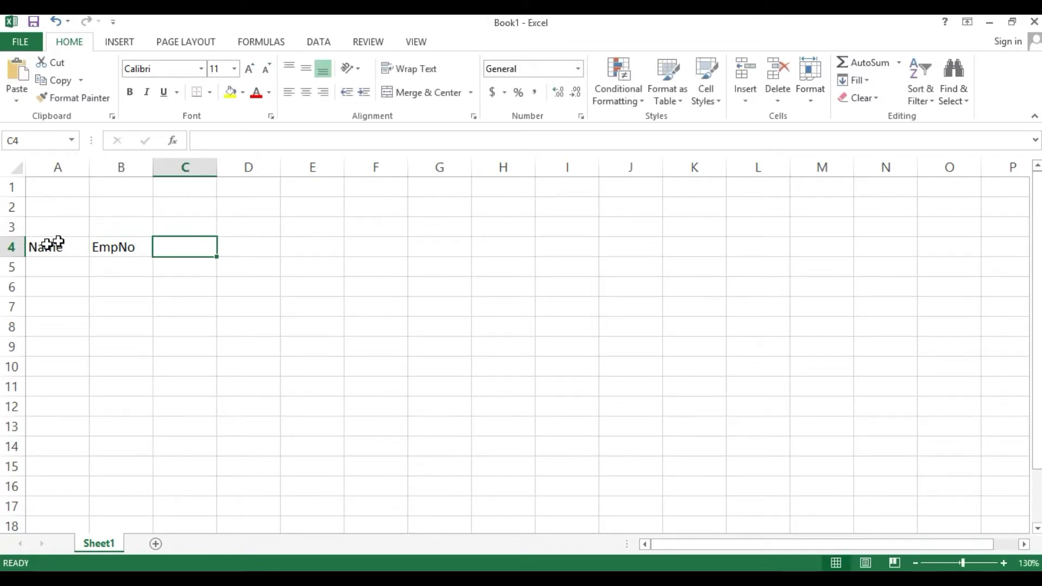
- Set columns C through AP to width 3 and drag column A wider for names
left_click_drag(165, 168, 974, 163)
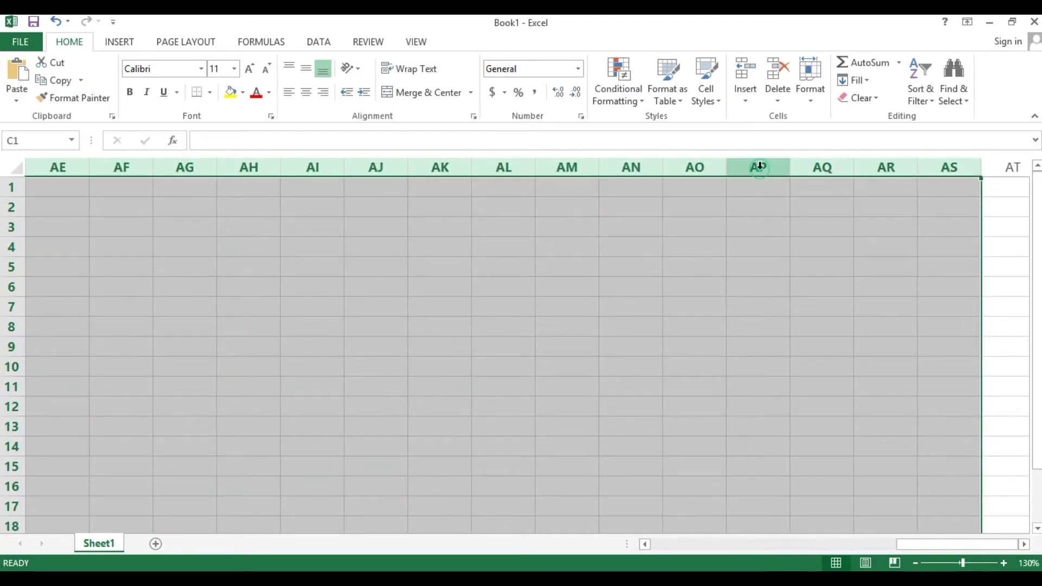
right_click(760, 170)
left_click(778, 351)
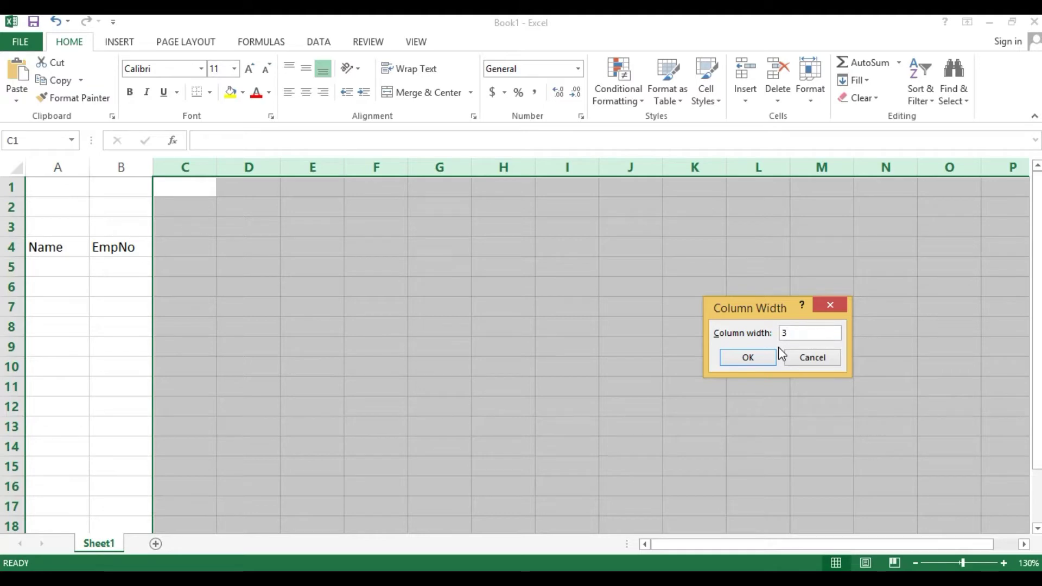
key("Return")
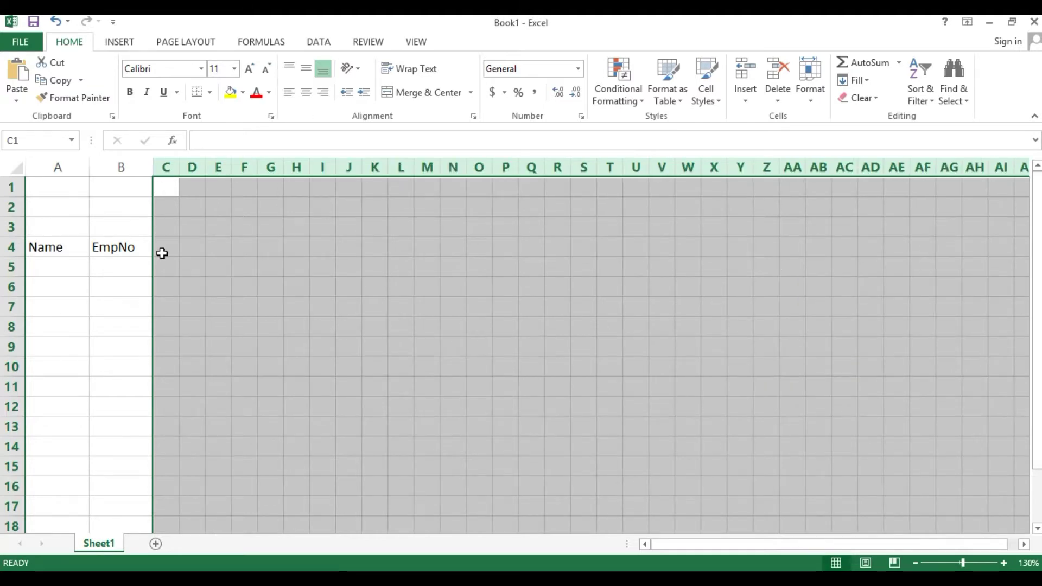
left_click(162, 253)
left_click_drag(92, 168, 215, 174)
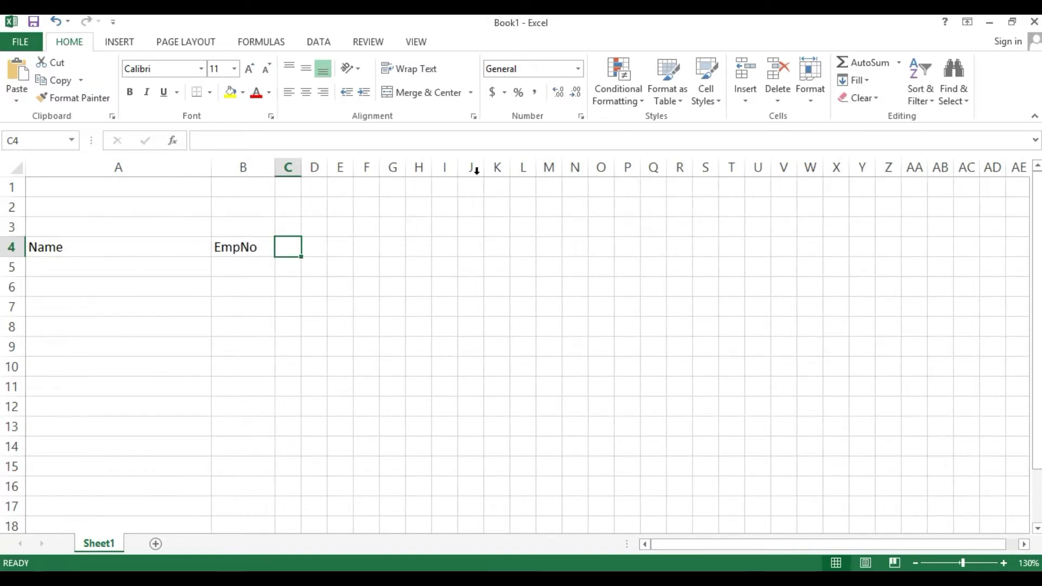
- Enter 16 in C4 and fill the days 16 through 31 across C4:R4
type("1")
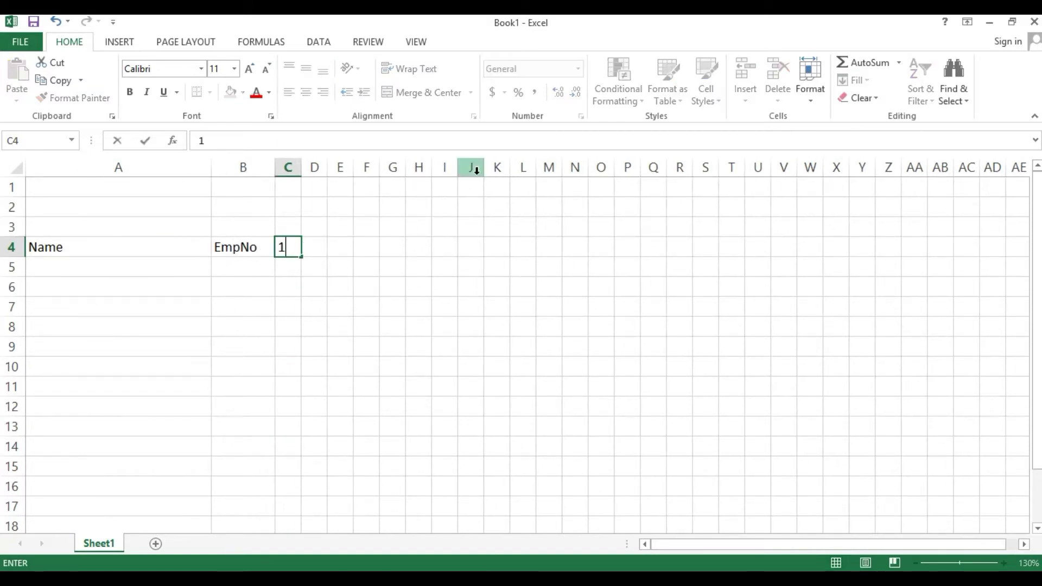
key("Right")
key("Left")
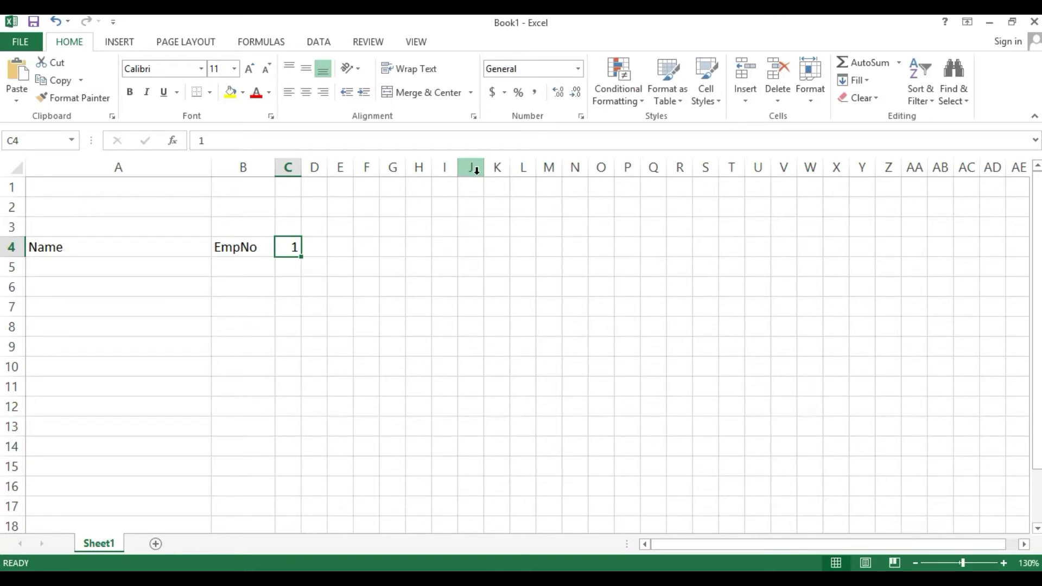
type("16")
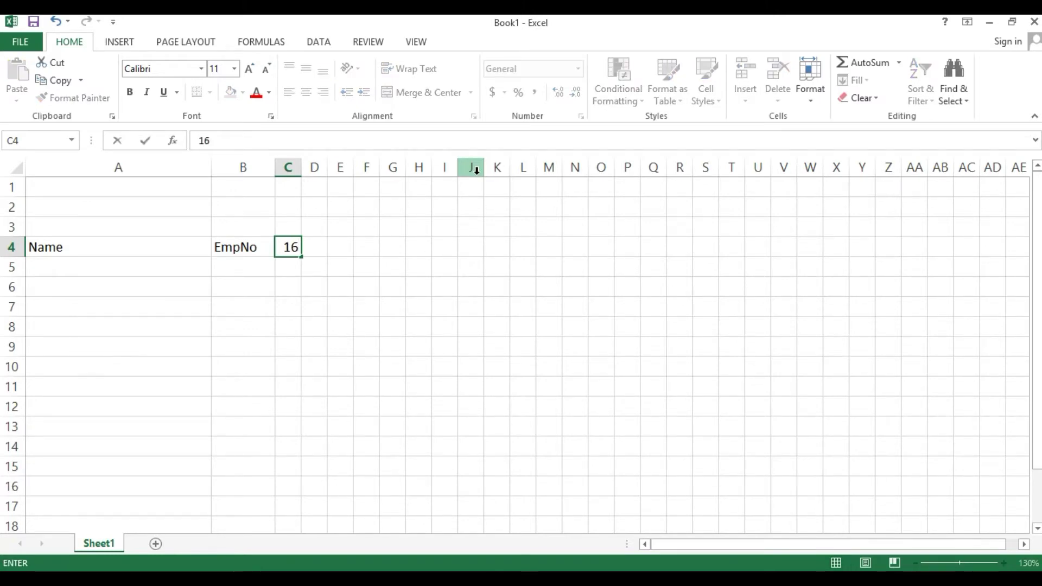
key("Right")
key("Left")
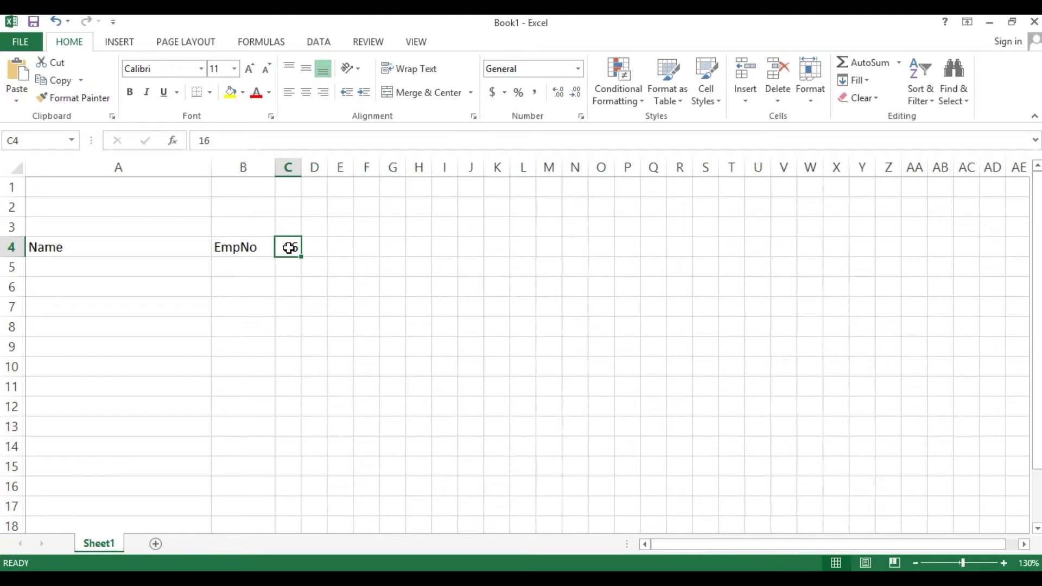
left_click_drag(300, 256, 689, 242)
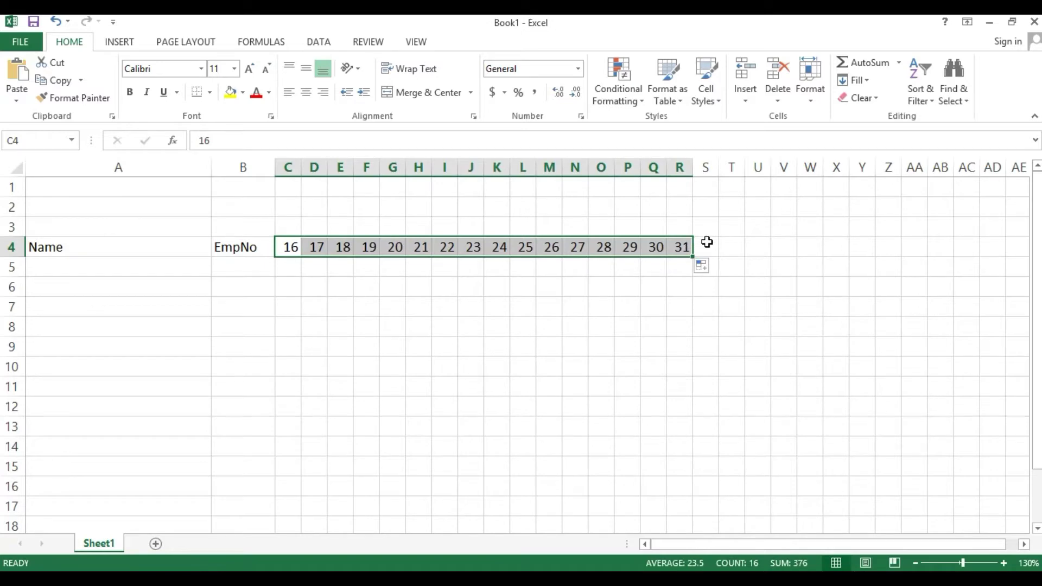
- Enter 1 in S4 and fill the days 1 through 15 across S4:AG4
left_click(709, 243)
type("1")
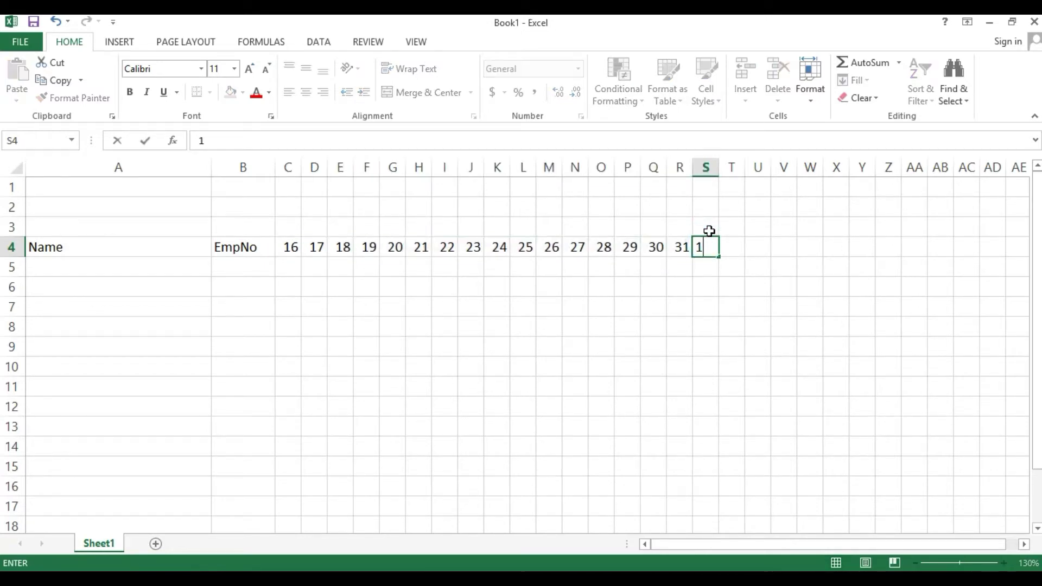
key("Tab")
key("Left")
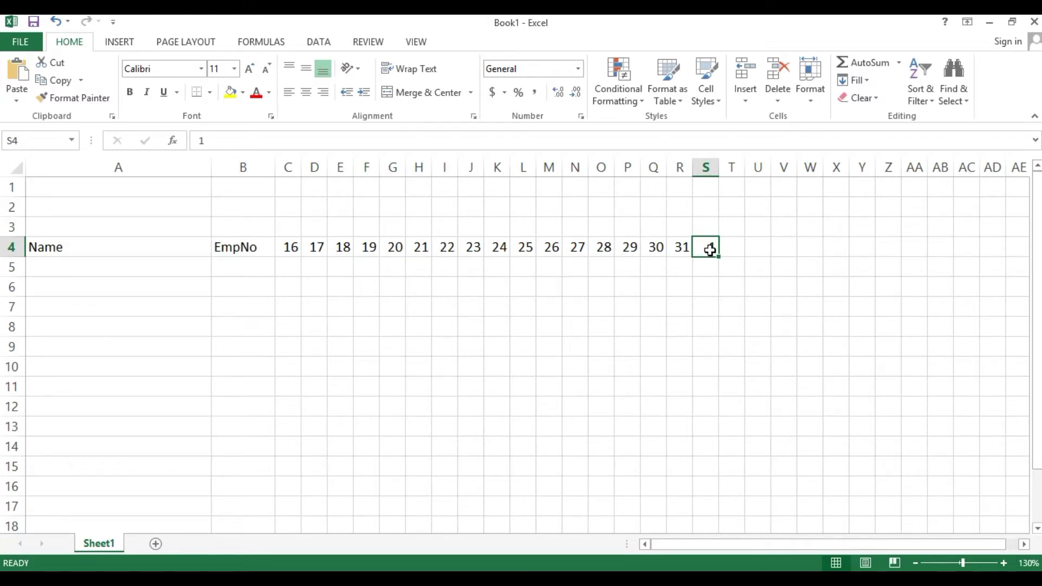
left_click_drag(719, 256, 830, 244)
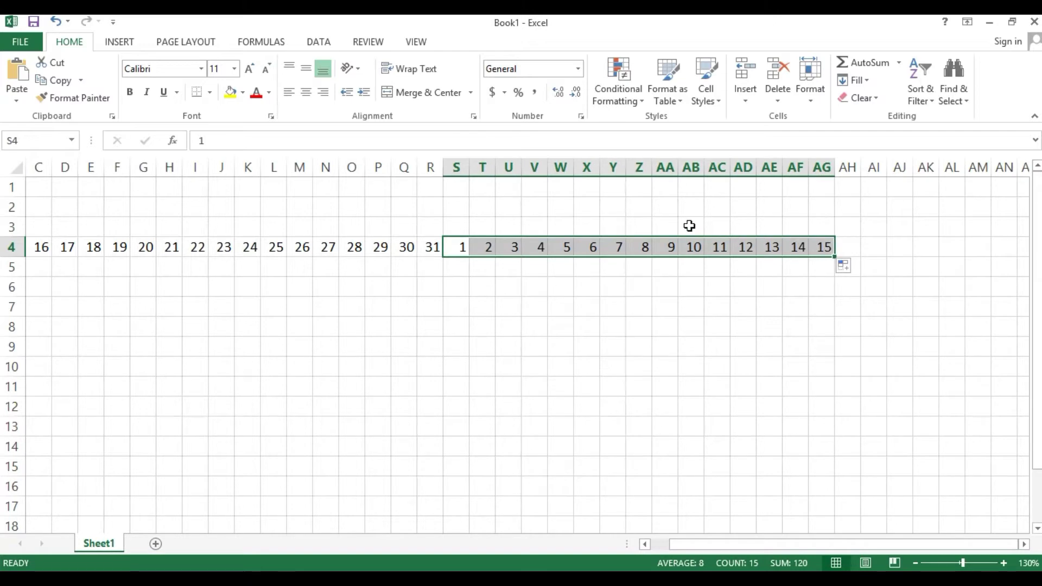
- Review the day numbers across C4:AG4 and adjust column AH's width
scroll(693, 232, "down", 1)
left_click(662, 540)
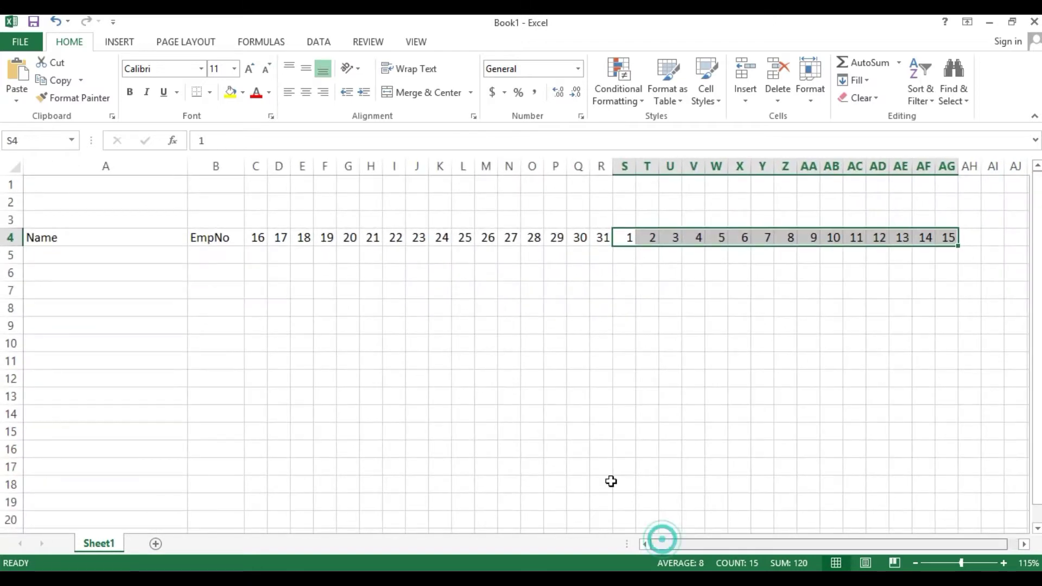
left_click(538, 346)
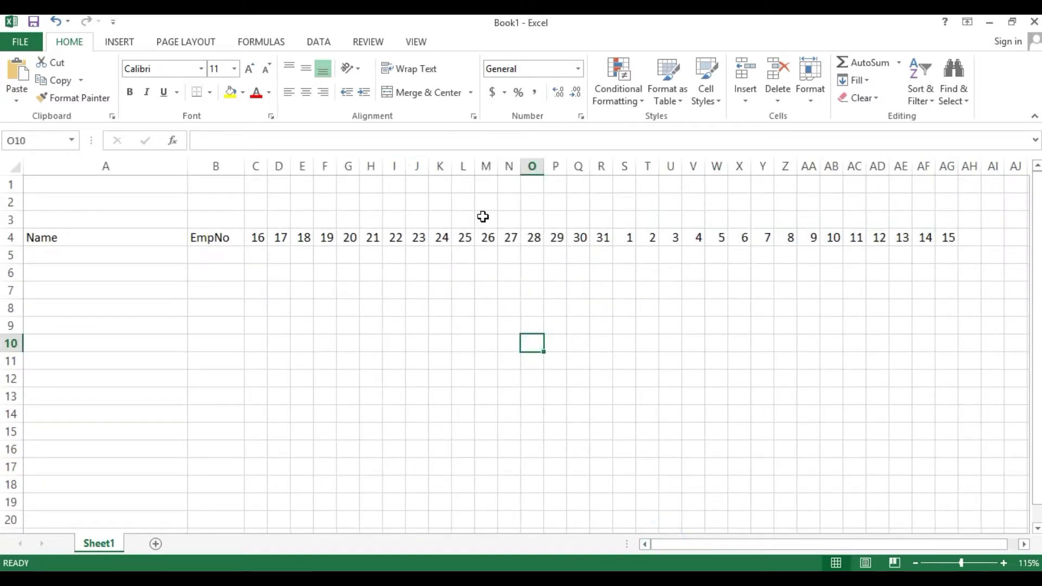
left_click_drag(252, 237, 937, 236)
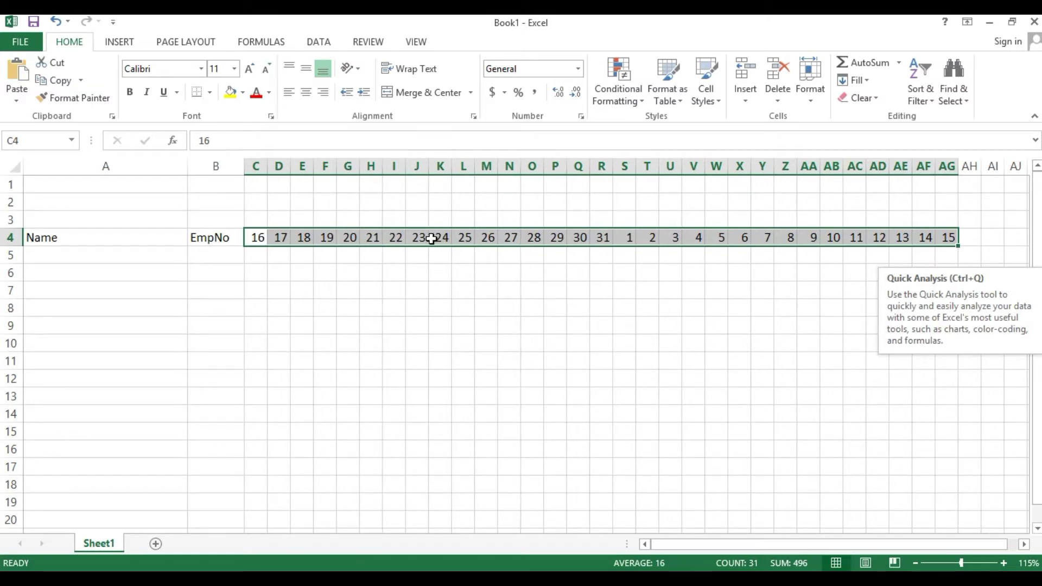
left_click(877, 217)
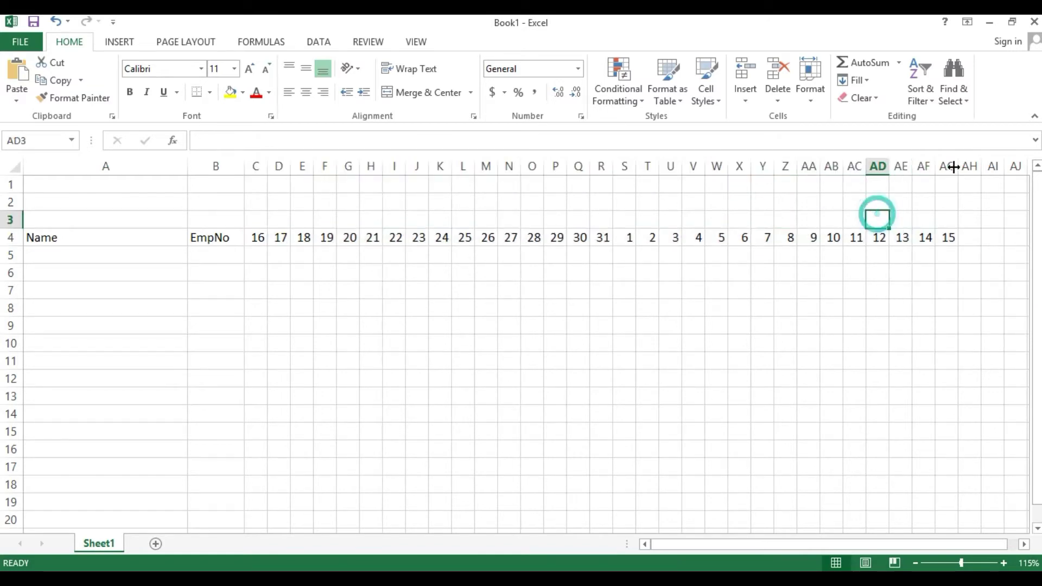
mouse_move(979, 167)
left_mouse_down()
mouse_move(1007, 165)
mouse_move(996, 166)
left_mouse_up()
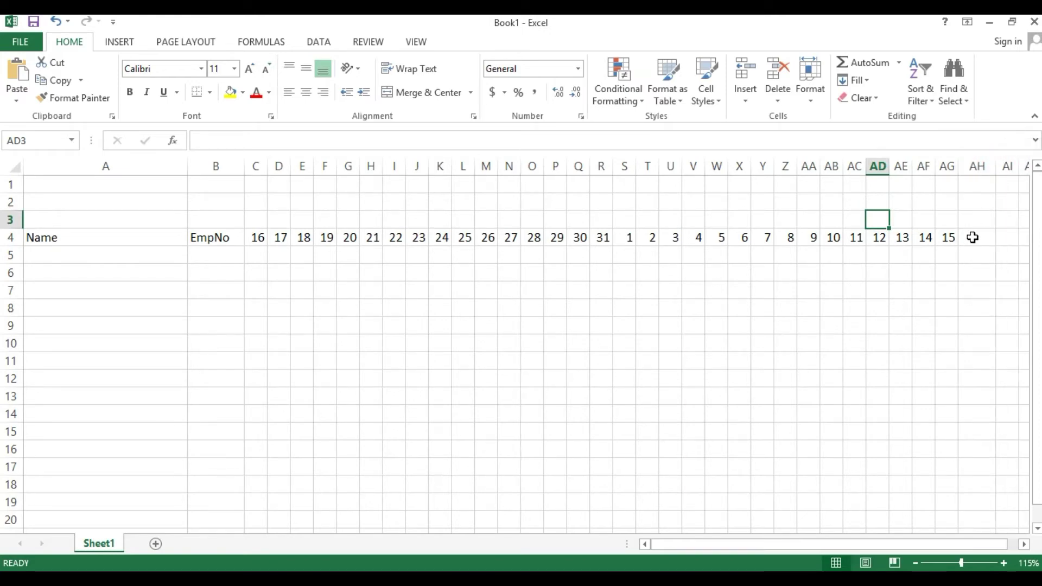
- Add the TotalHrs heading in AH4, narrow column A slightly, and widen AH to fit
left_click(973, 238)
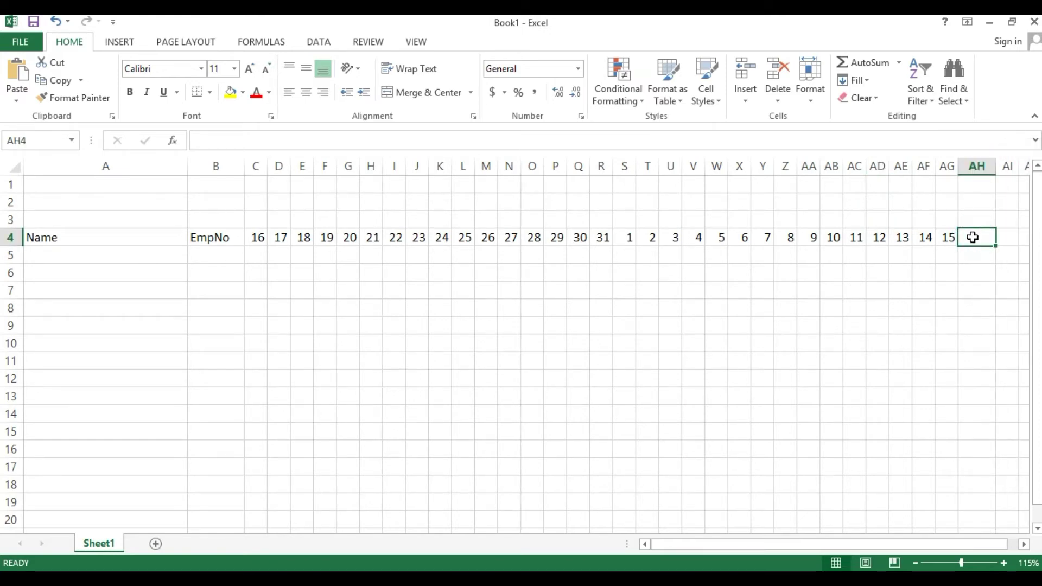
type("TotalHRs")
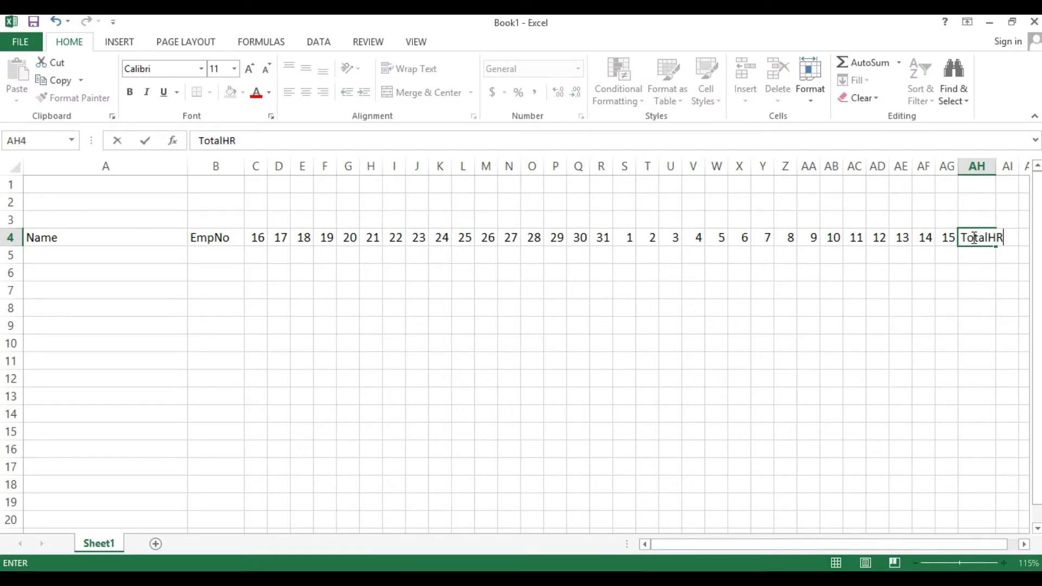
key("BackSpace")
type("rs")
key("Tab")
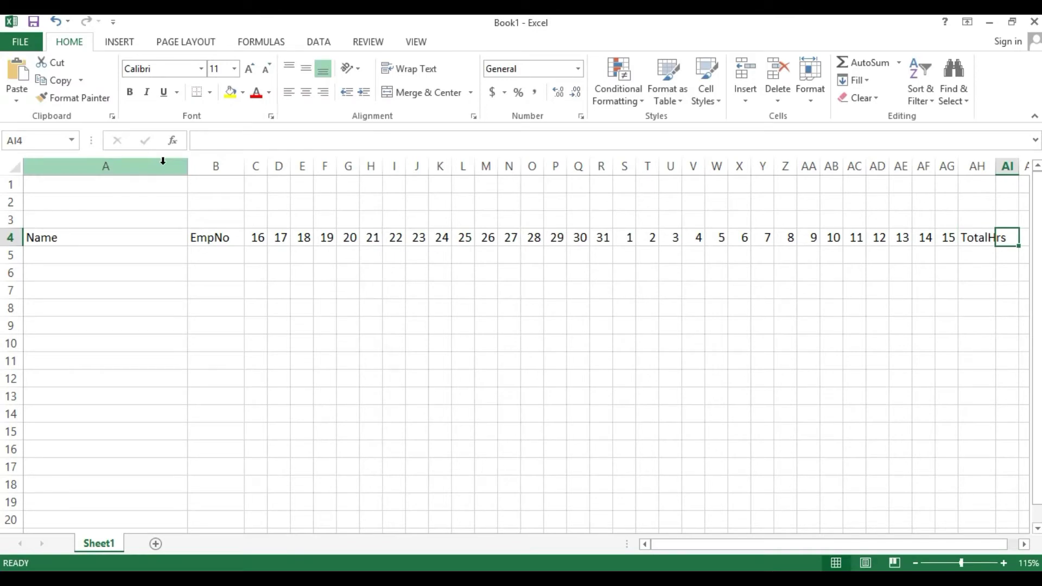
left_click_drag(188, 161, 165, 158)
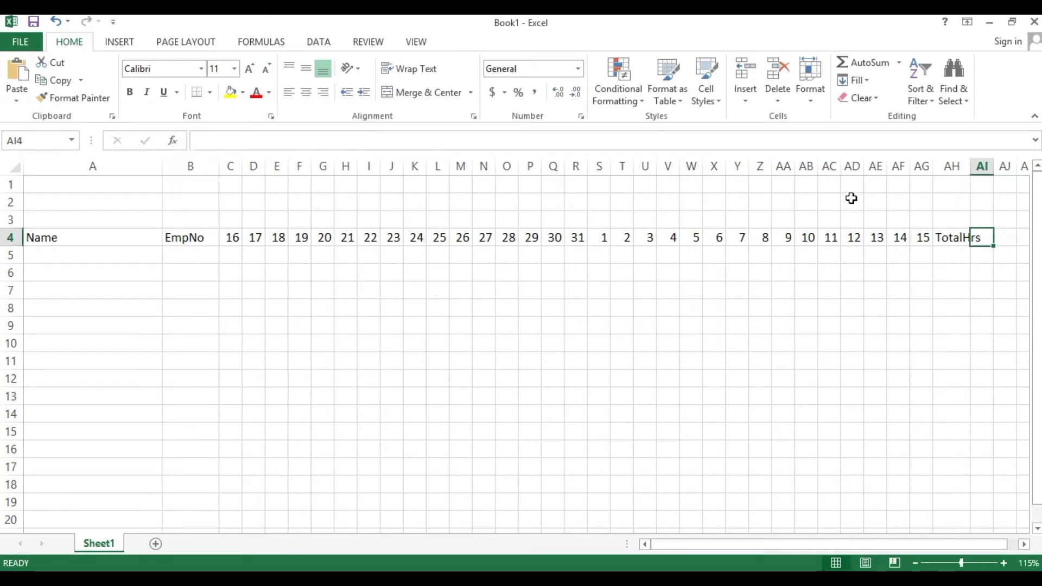
left_click_drag(971, 169, 982, 173)
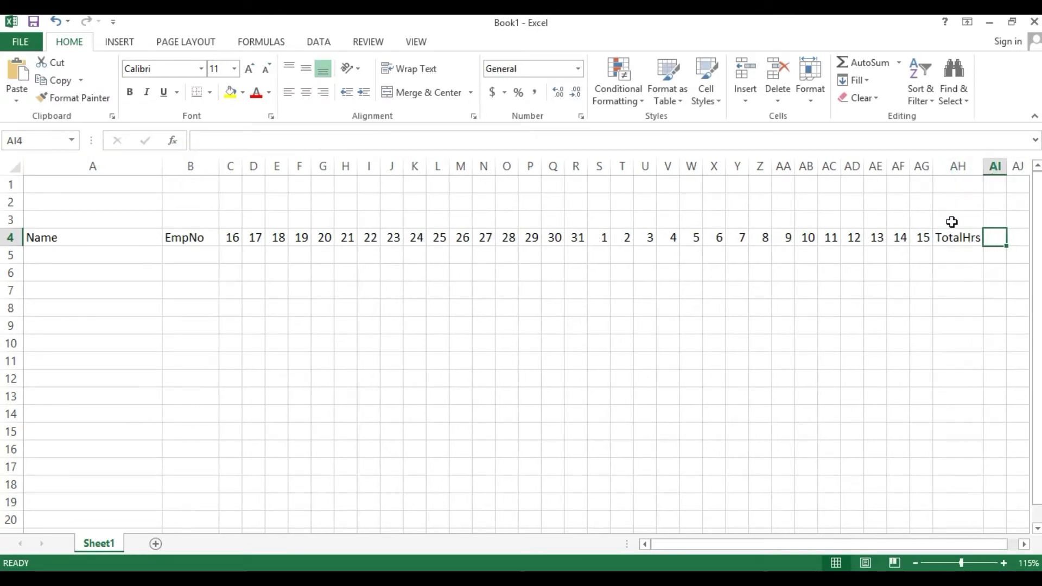
- Add the Absent heading in AI4, widen column AI to fit, and select A1:AI1
scroll(951, 216, "down", 1)
left_click_drag(870, 165, 880, 165)
type("Absent")
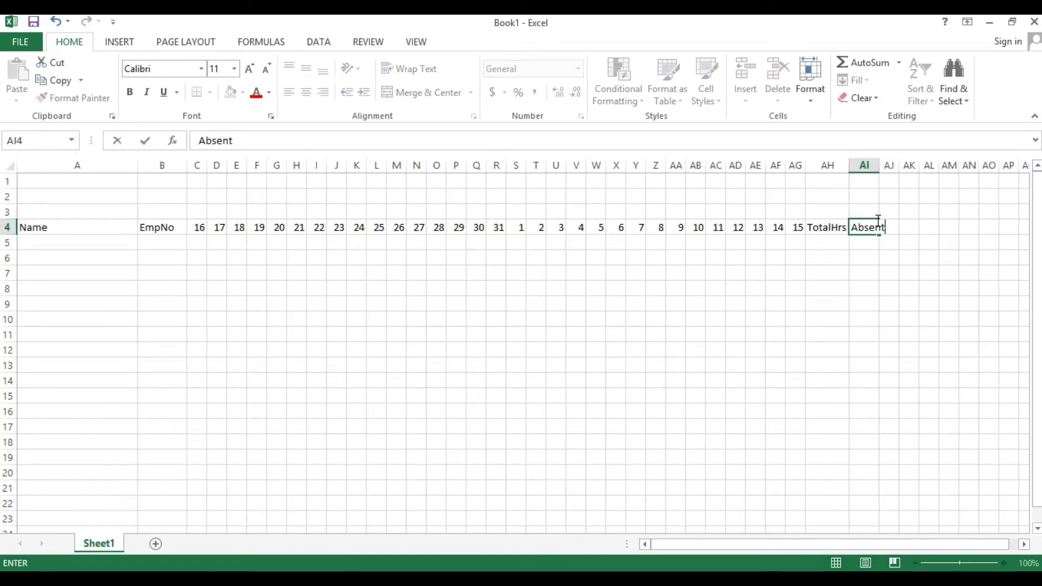
key("Return")
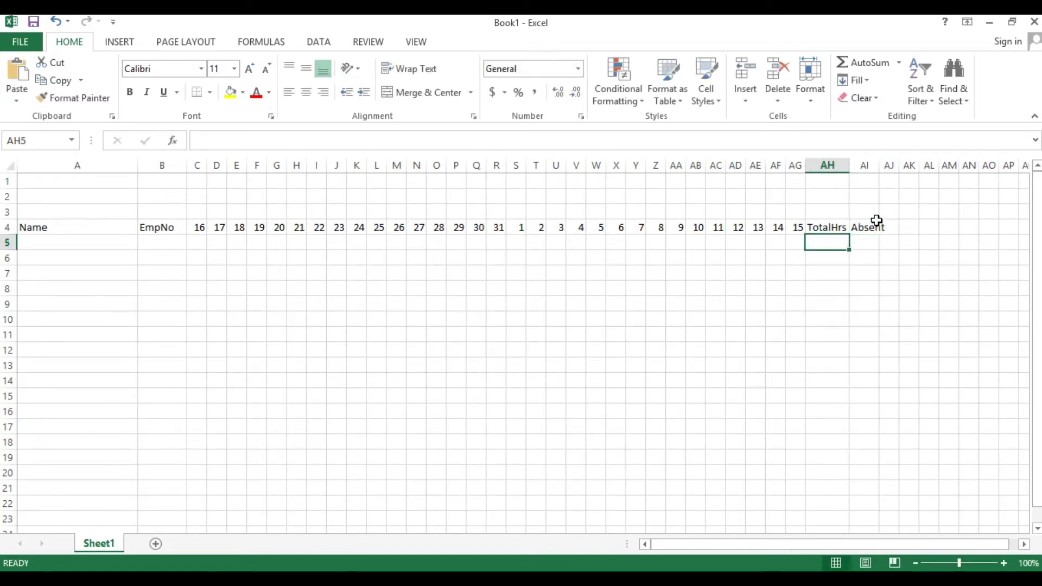
left_click_drag(879, 165, 896, 168)
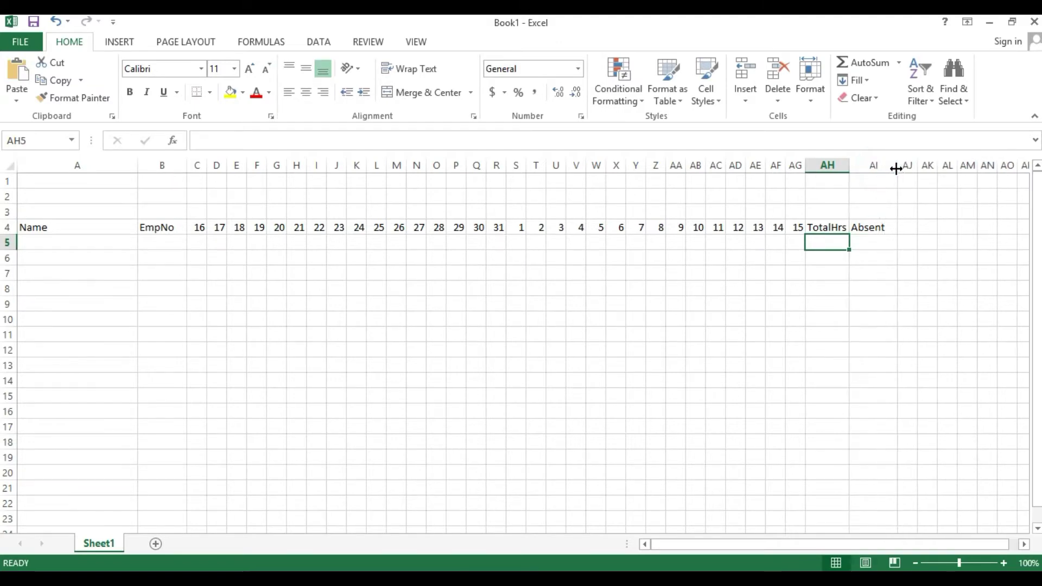
left_click_drag(35, 184, 854, 177)
- Merge and centre A1:AI1 with the title 'KAMAYO AKO COMPANY'
left_click(406, 93)
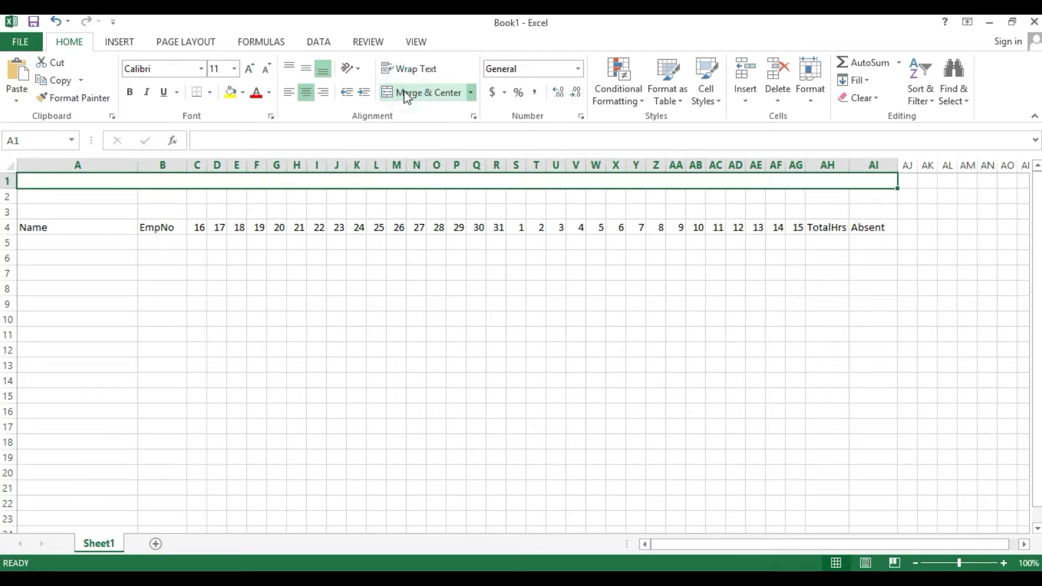
type("KAMAYO")
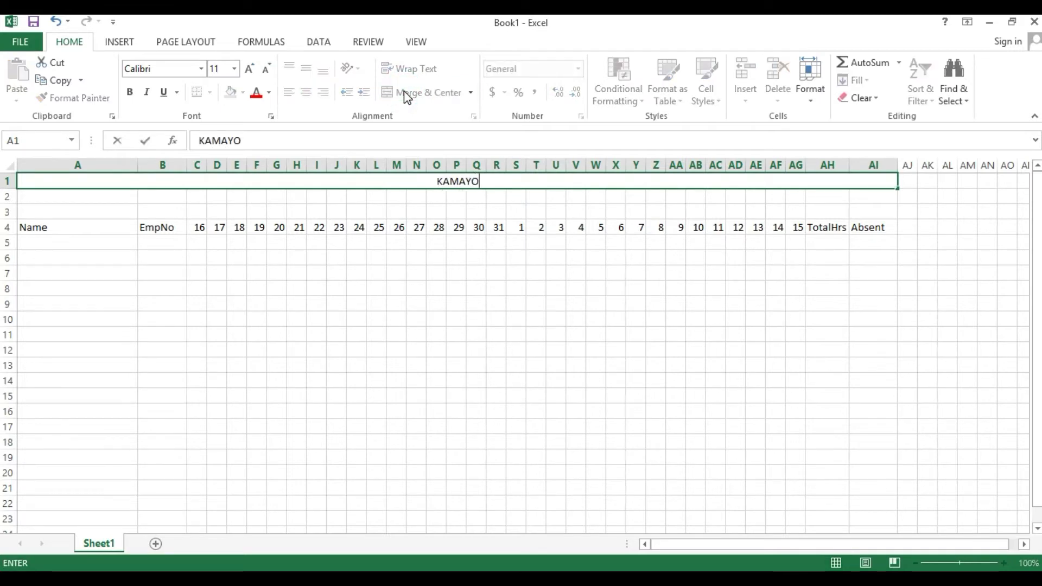
type(" AKO")
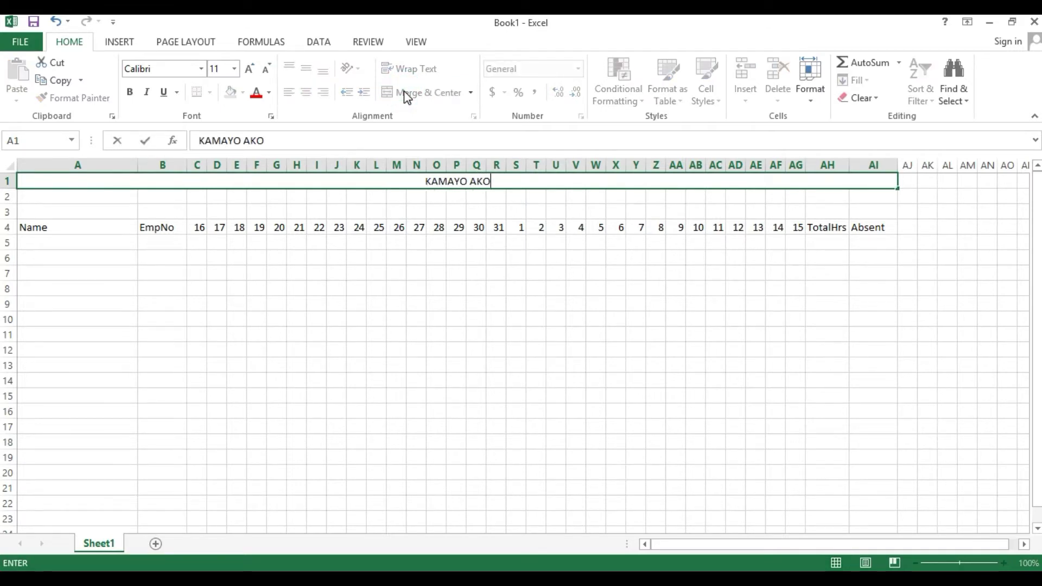
type(" COMPANYH")
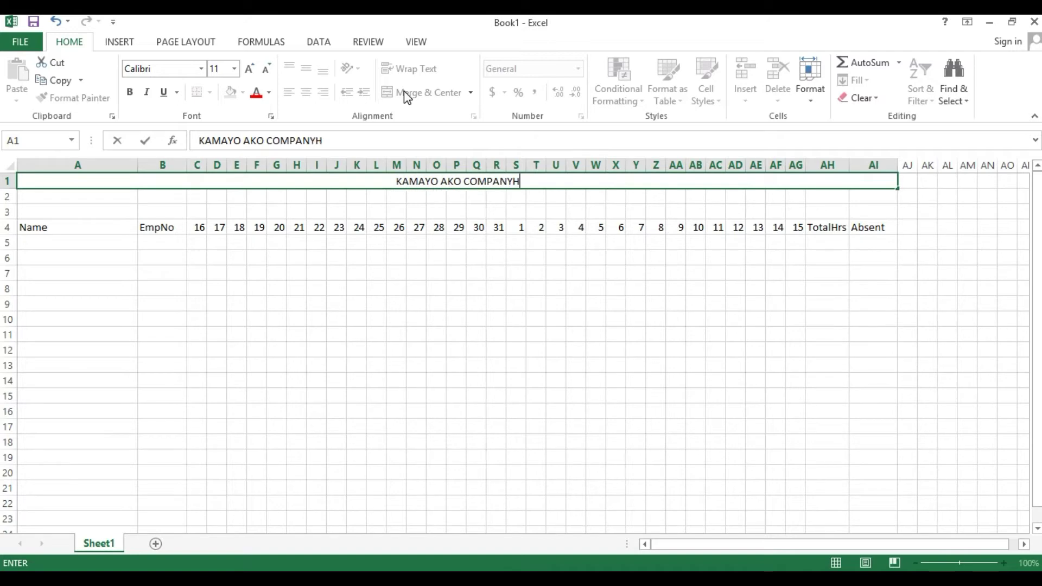
key("BackSpace")
key("Return")
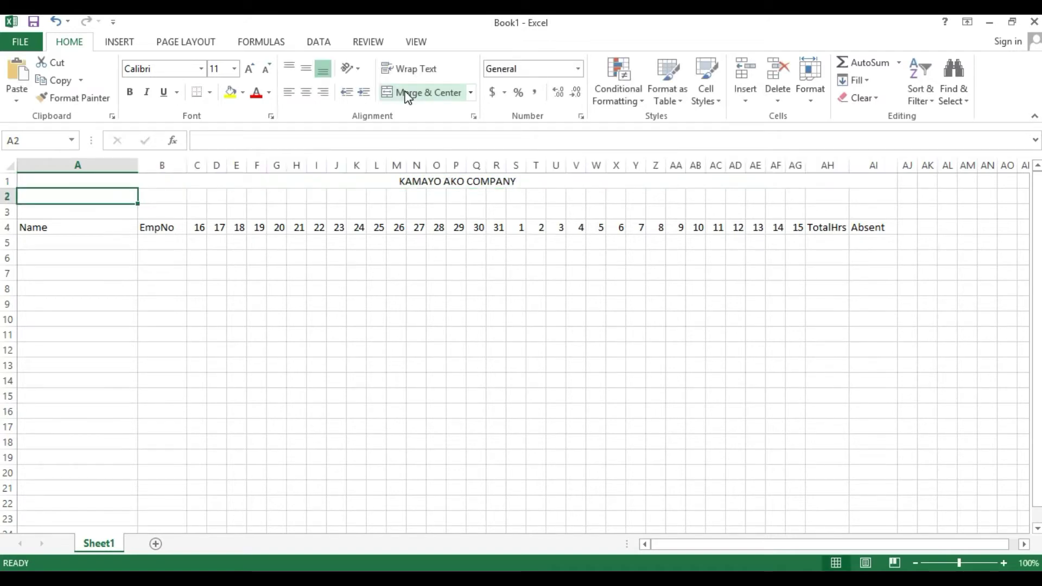
key("shift+Right")
key("shift+Right")
key("shift+Right")
key("shift+Right")
key("shift+Right")
key("shift+Right")
key("shift+Right")
key("shift+Right")
key("shift+Right")
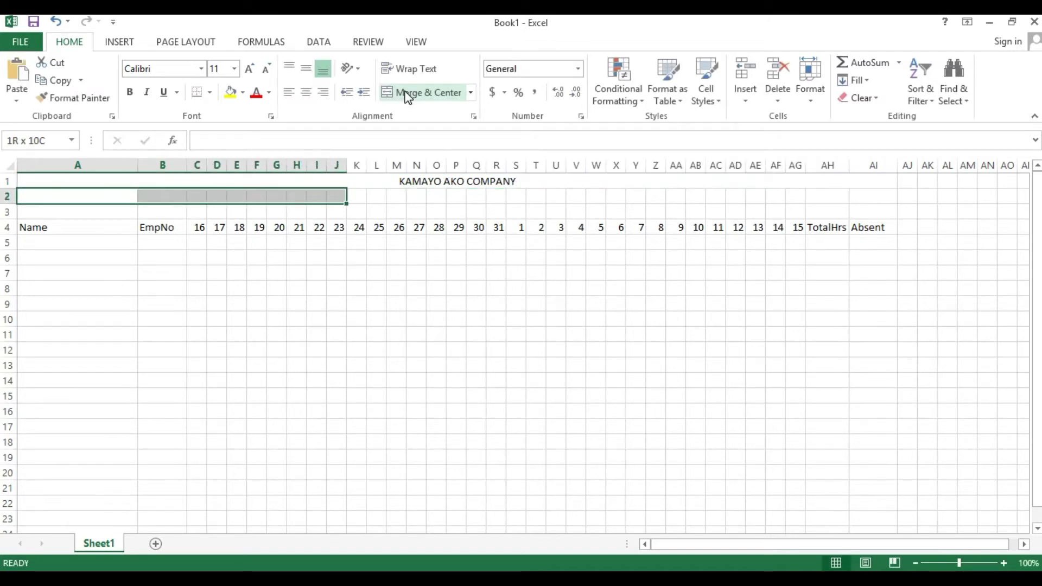
key("shift+Right")
key("shift+Right")
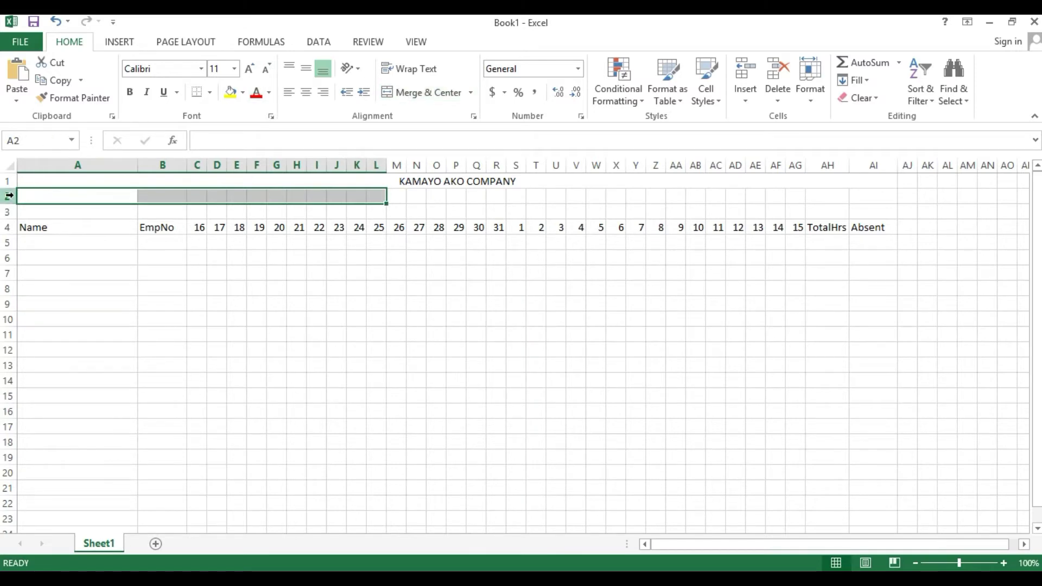
- Select rows 2 and 3 and insert two blank rows above the header row
left_click(8, 195)
mouse_move(4, 204)
left_mouse_down()
mouse_move(13, 224)
mouse_move(11, 205)
left_mouse_up()
left_click(12, 200)
left_click(13, 197)
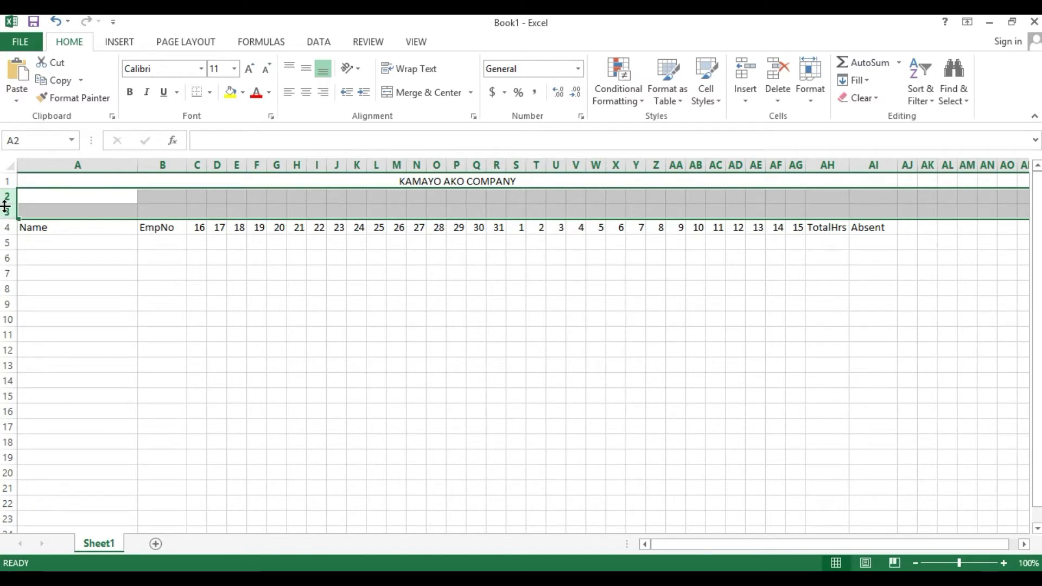
key("ctrl+shift+equal")
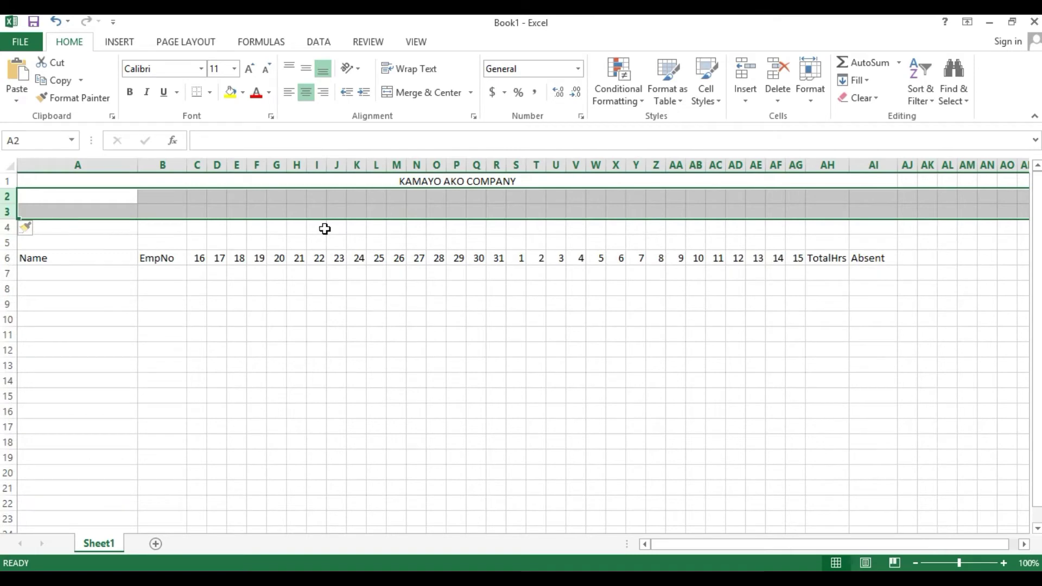
left_click(325, 228)
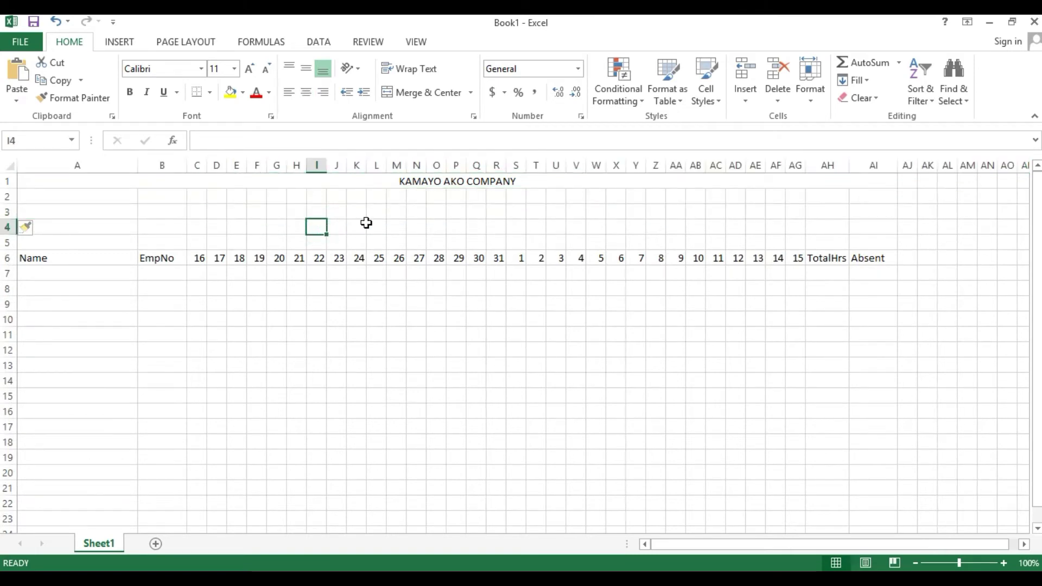
left_click(7, 242)
- Delete the extra blank row 5
right_click(7, 242)
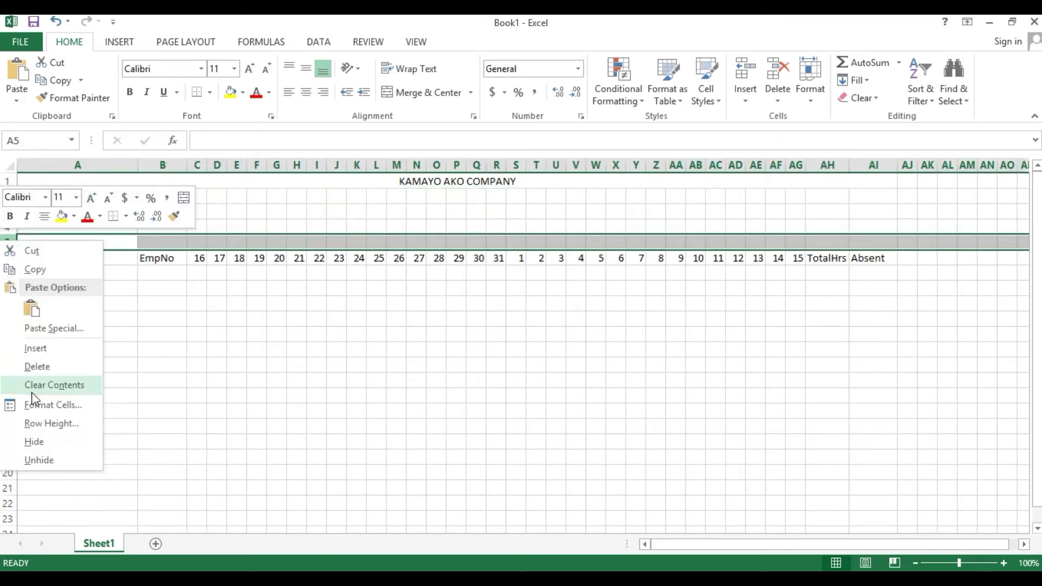
left_click(34, 367)
left_click(375, 196)
- Merge and centre A2:AI2 with the title 'OVER TIME RECORD'
left_click_drag(25, 196, 65, 209)
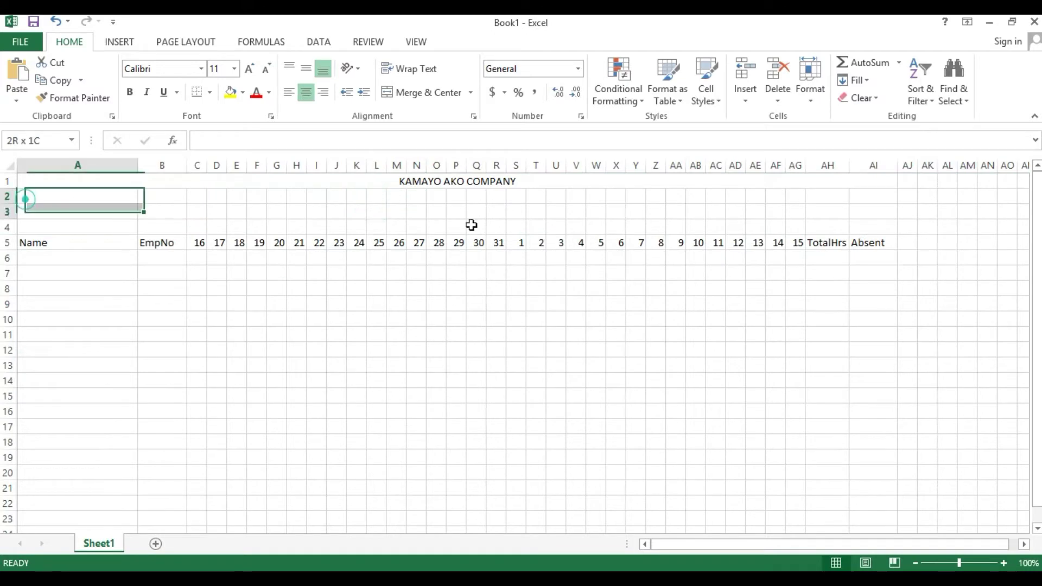
left_click_drag(471, 225, 866, 197)
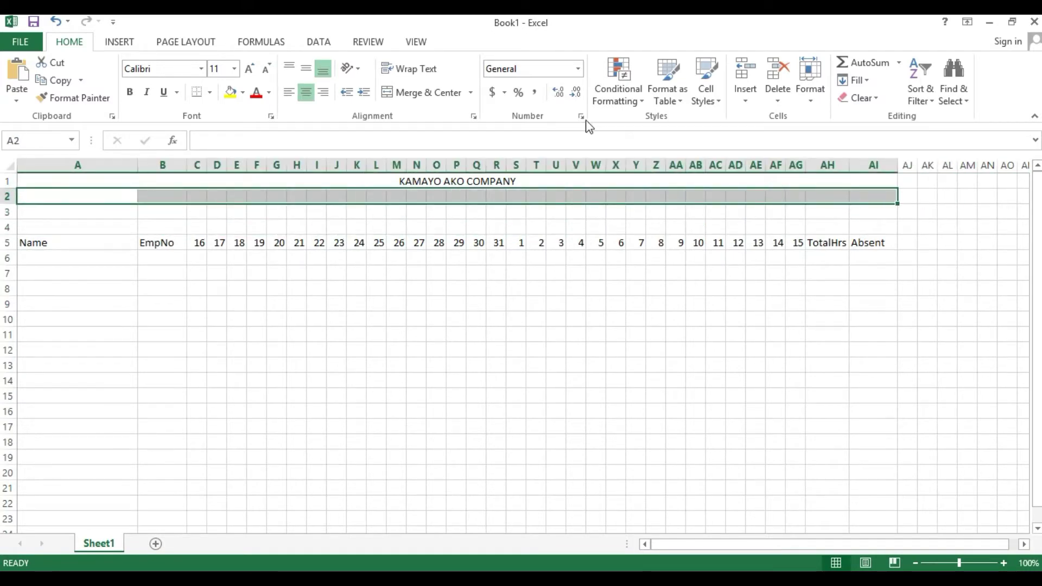
left_click(403, 94)
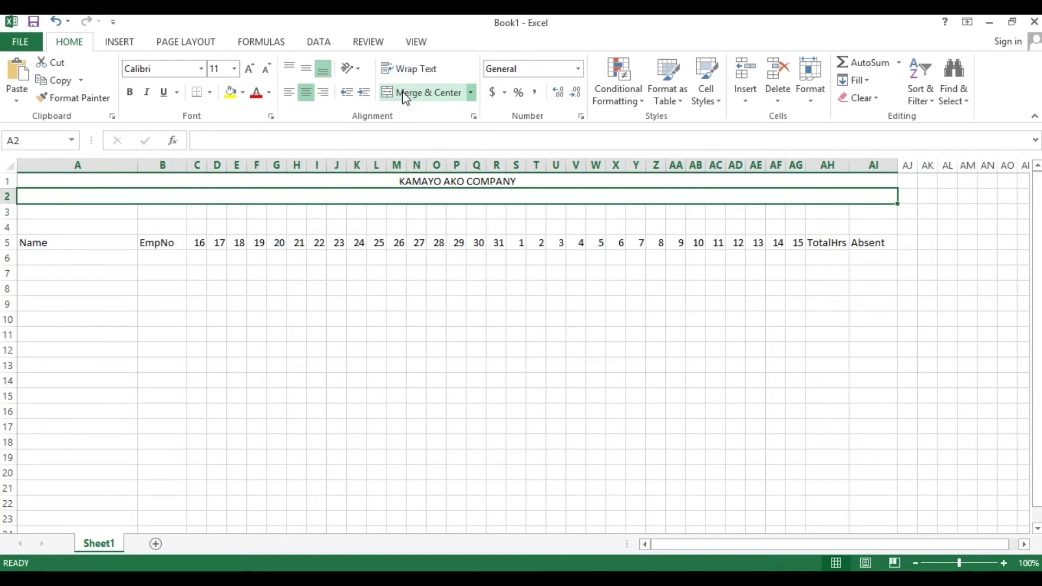
type("OVER")
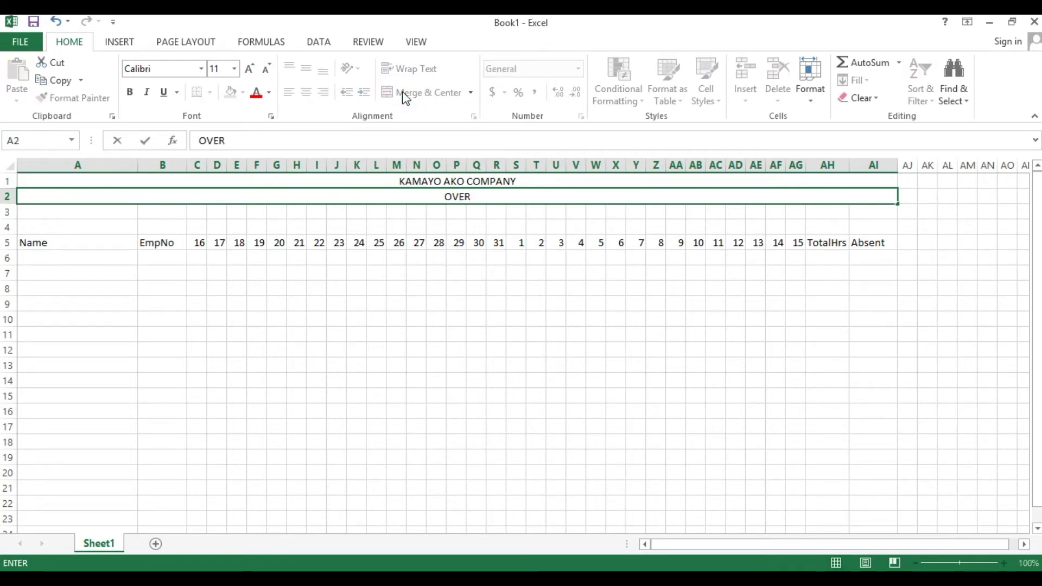
type(" TIME RECORD")
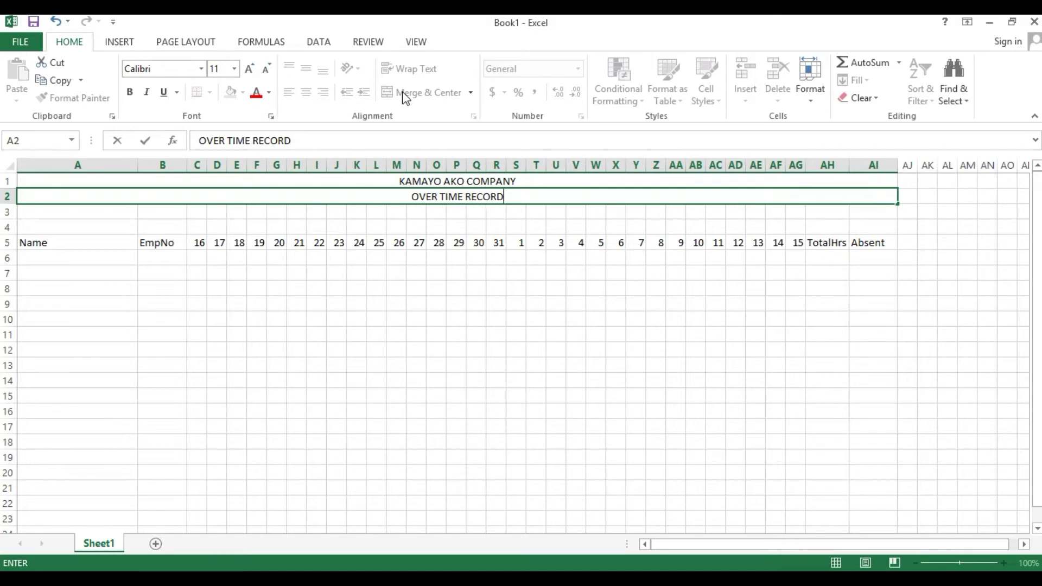
key("Return")
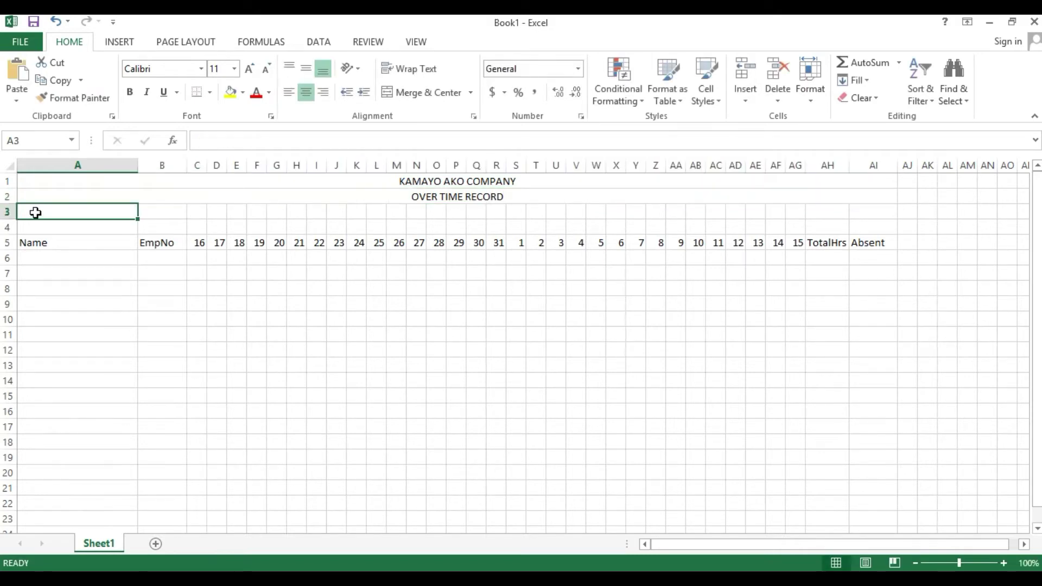
- Merge and centre A3:AI3 with 'for the Period of: March 16, 2020 - April 15, 2020'
left_click_drag(36, 213, 890, 212)
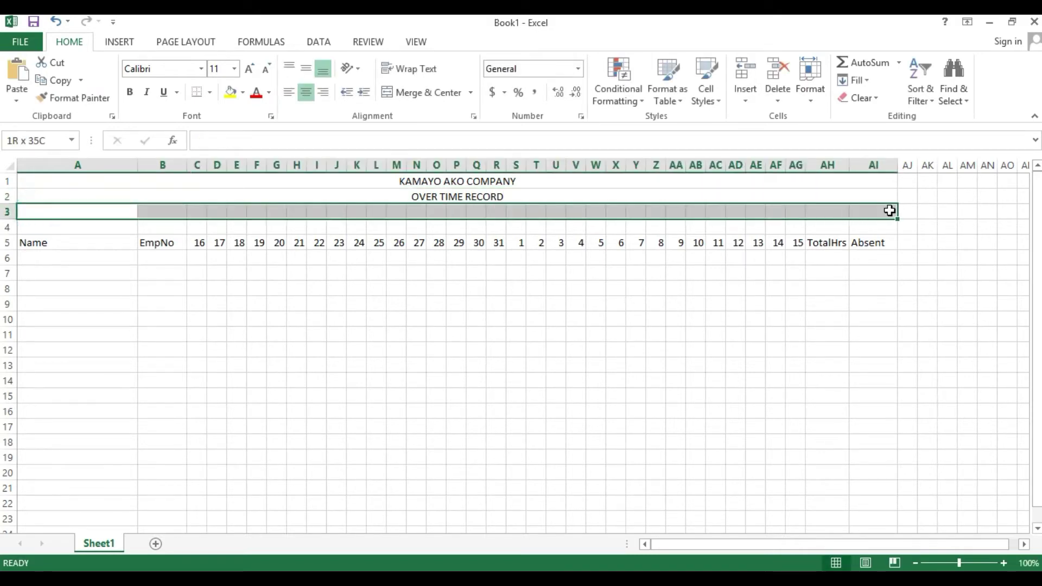
left_click(430, 104)
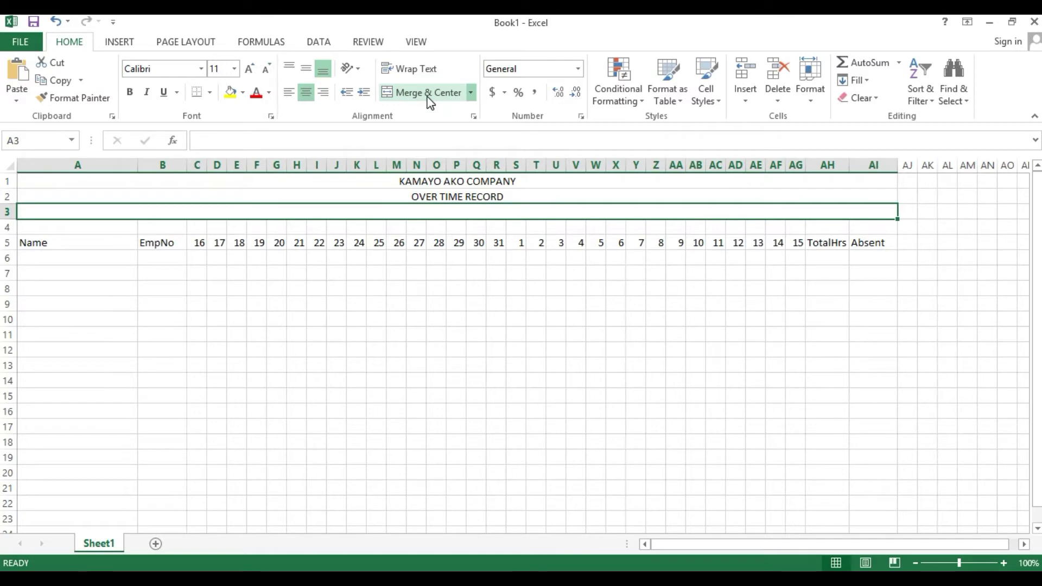
type("for the Pre")
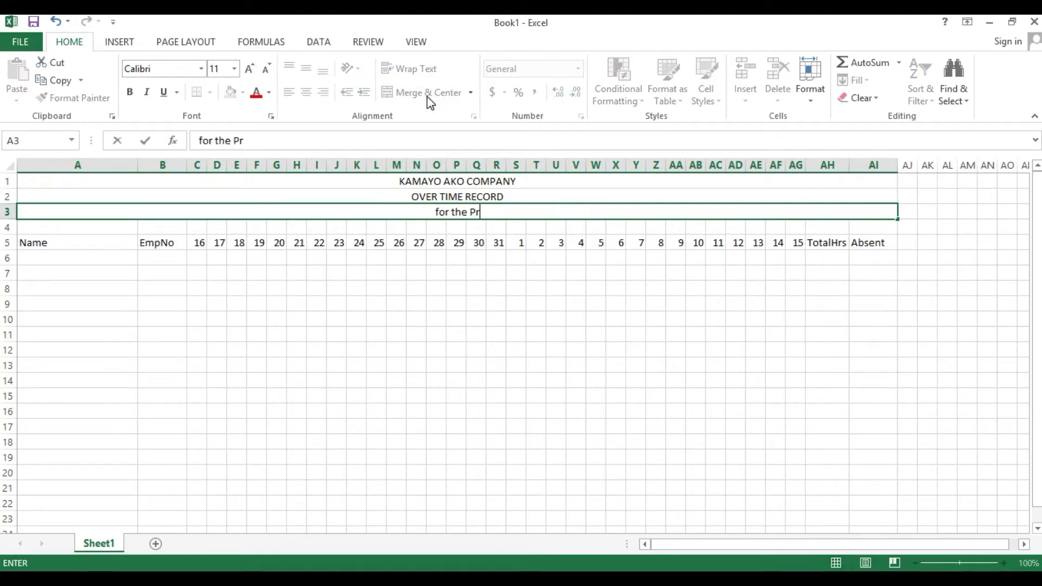
key("BackSpace")
key("BackSpace")
type("eriod")
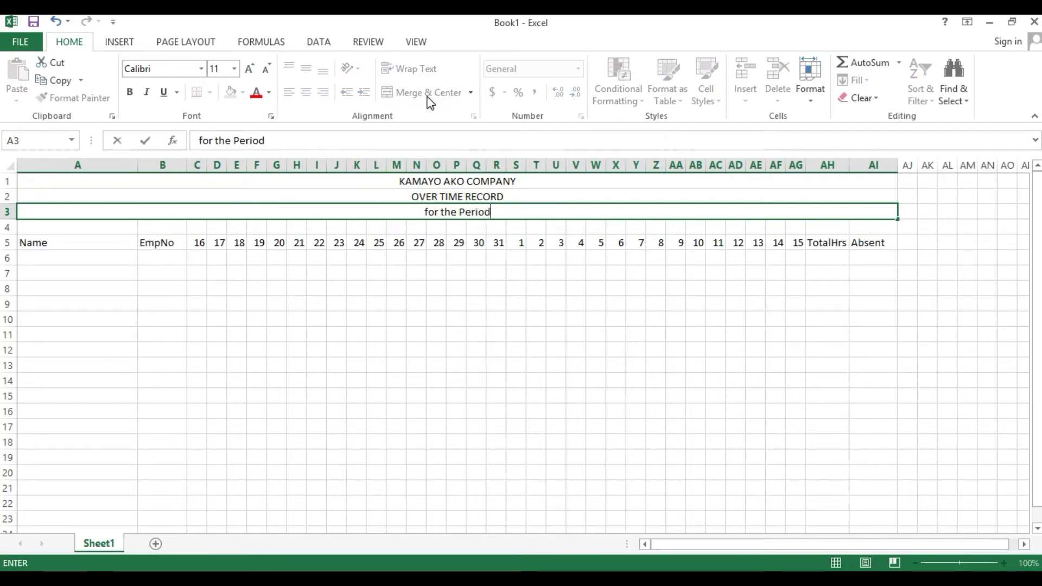
type(" of:")
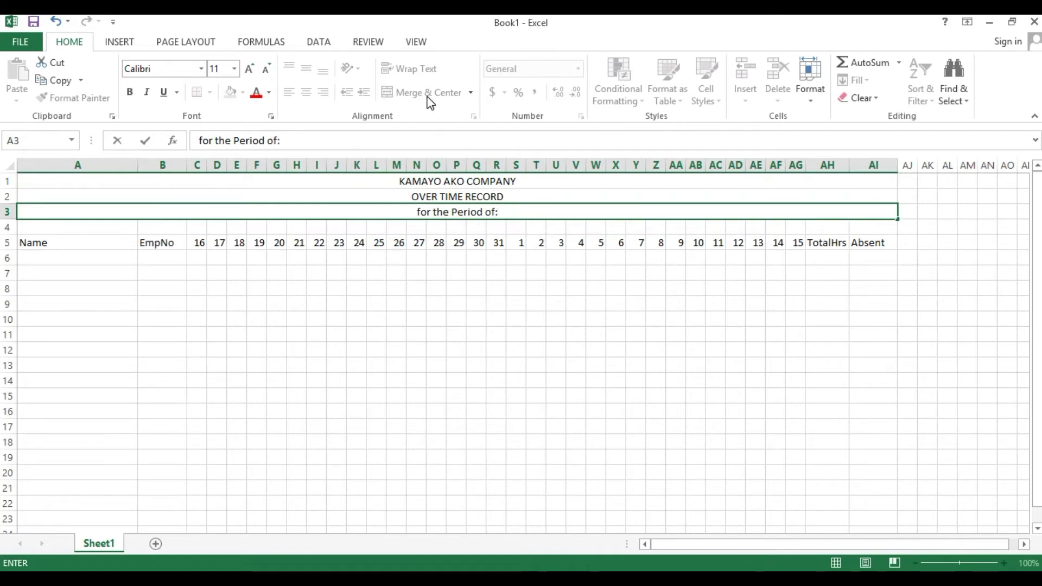
type(" March")
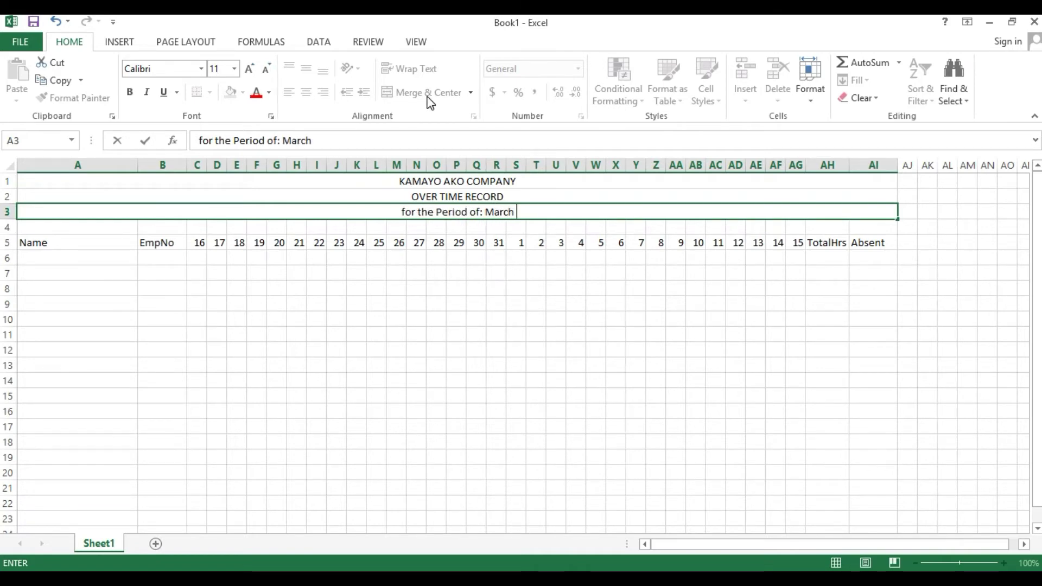
type(" 16")
key("BackSpace")
type("6")
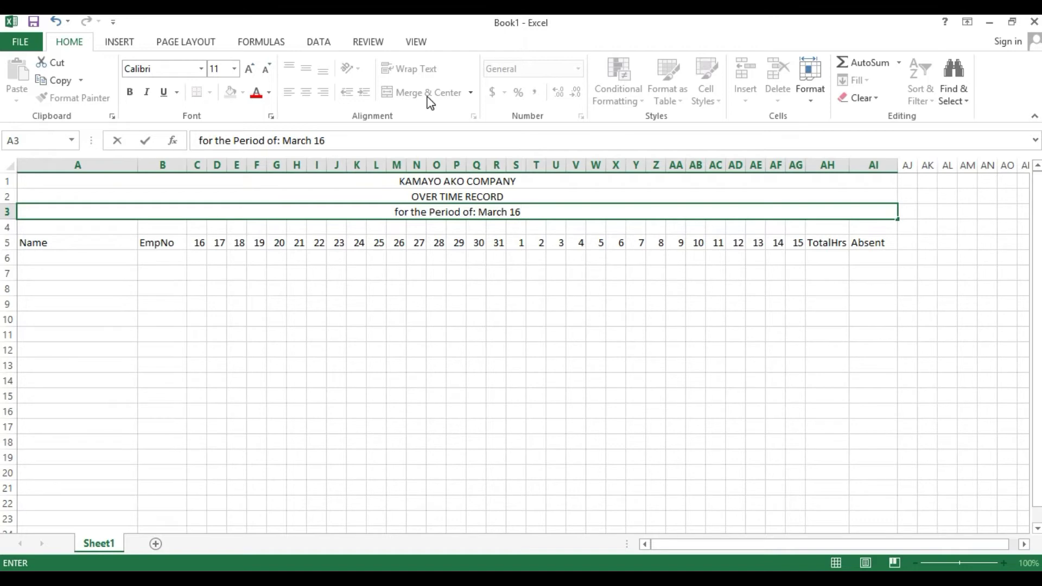
type(", 2020")
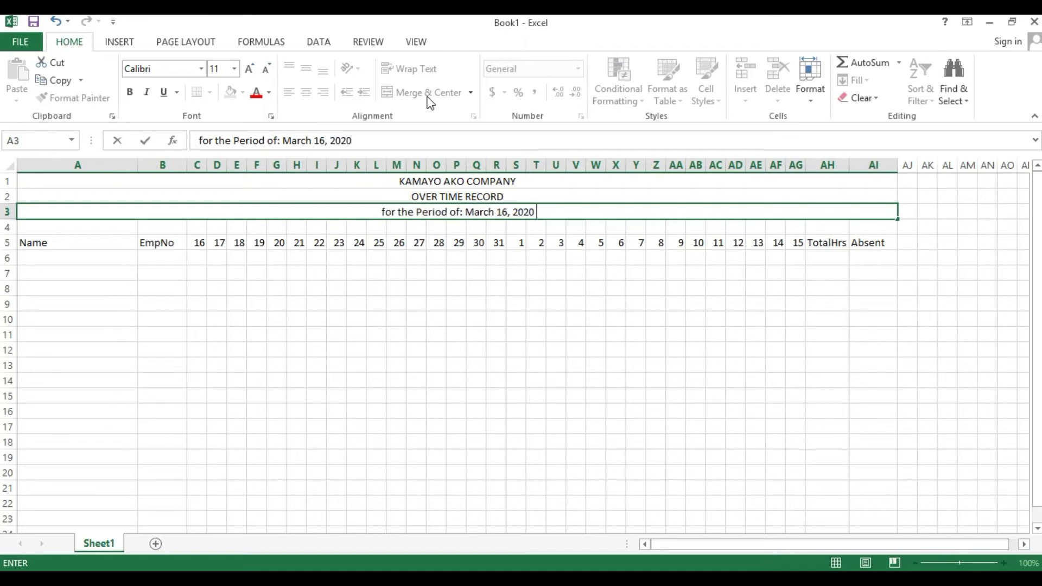
type(" -")
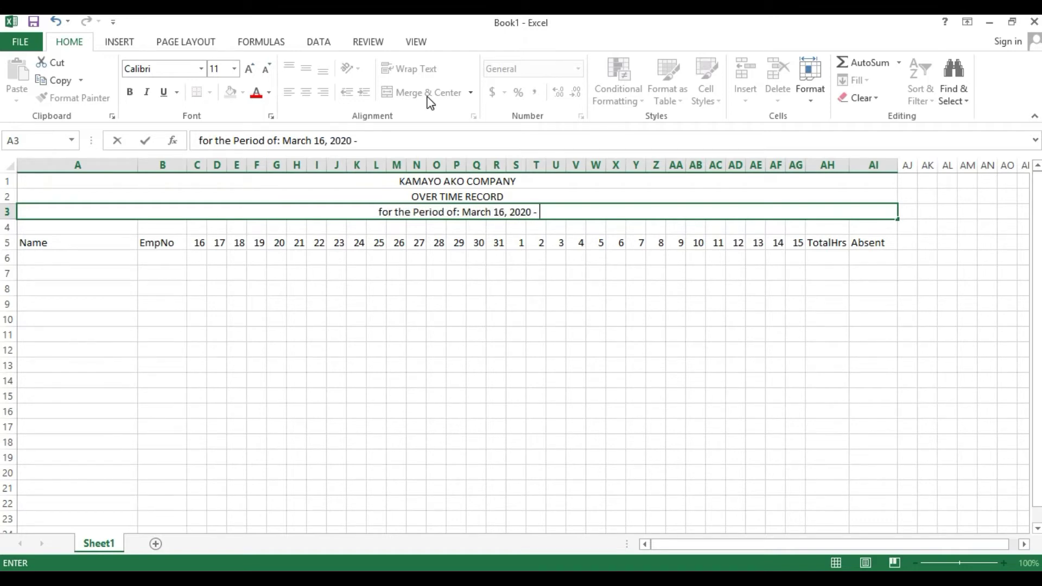
type(" Apri")
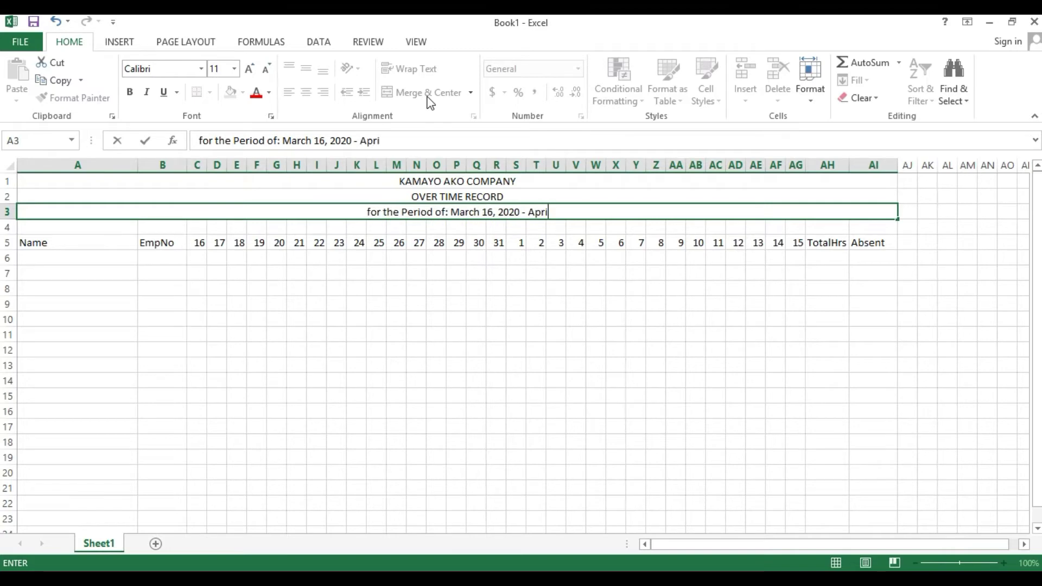
type("l 15")
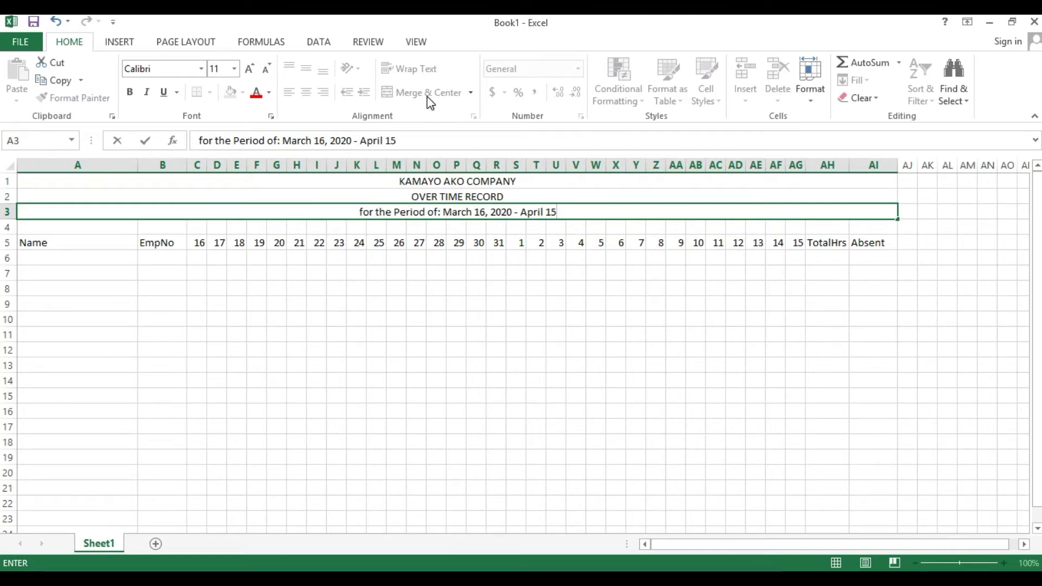
type(", 20")
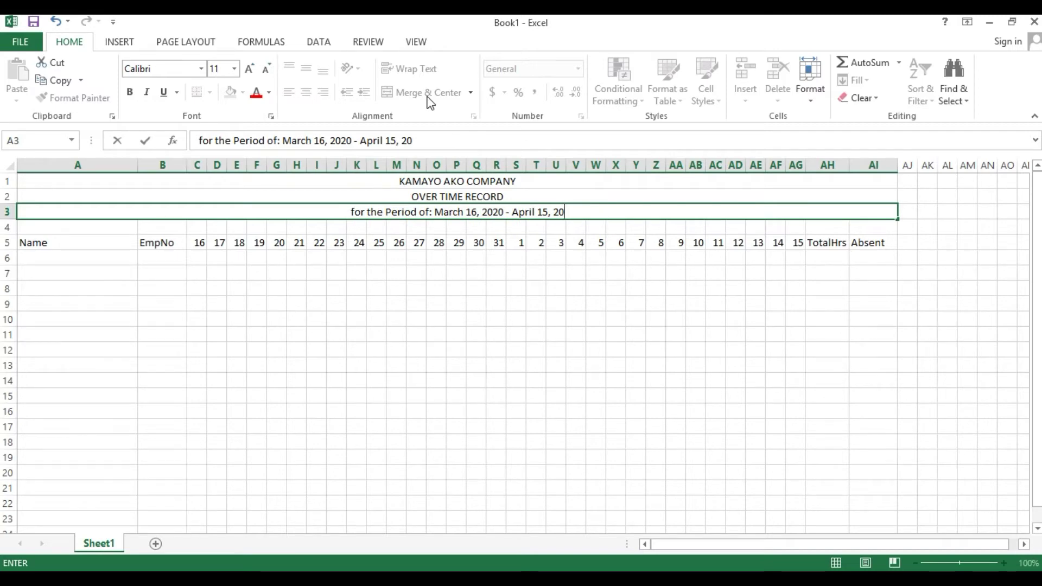
type("2020")
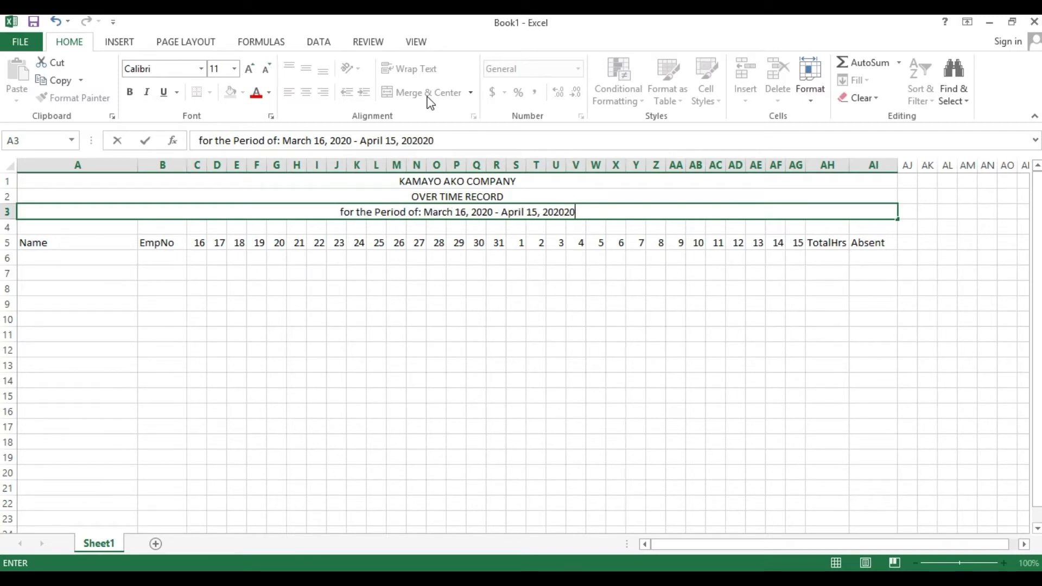
key("BackSpace")
key("BackSpace")
key("Return")
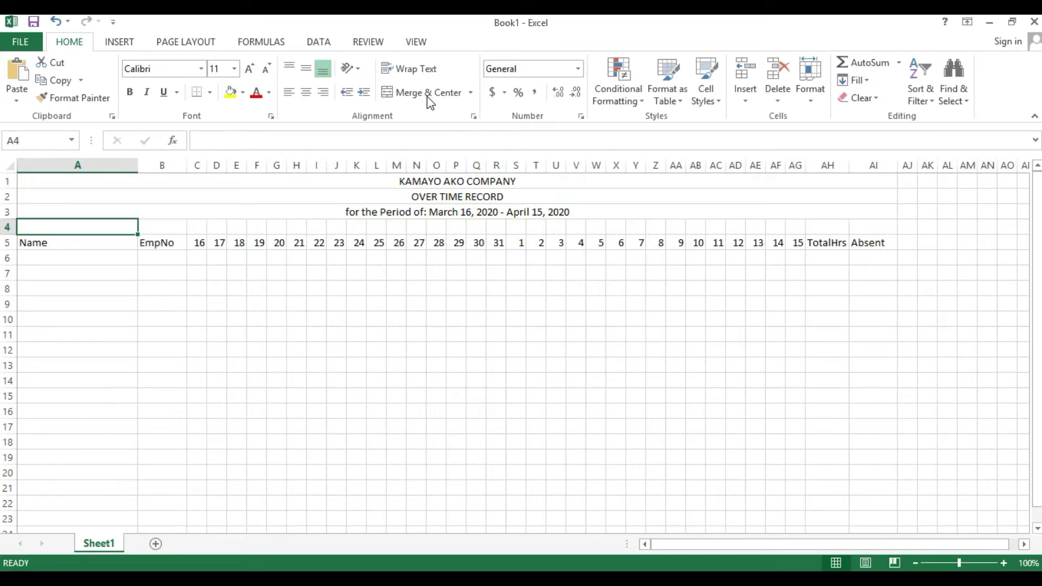
- Centre columns AH and AI so the TotalHrs and Absent headings sit centred
left_click(831, 242)
left_click_drag(830, 165, 858, 166)
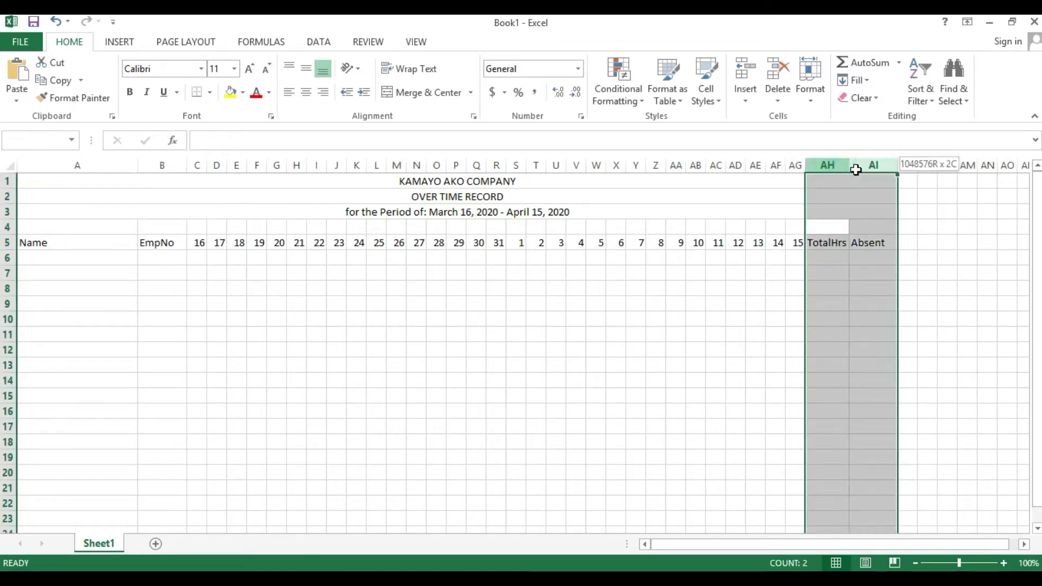
left_click(308, 98)
left_click(353, 270)
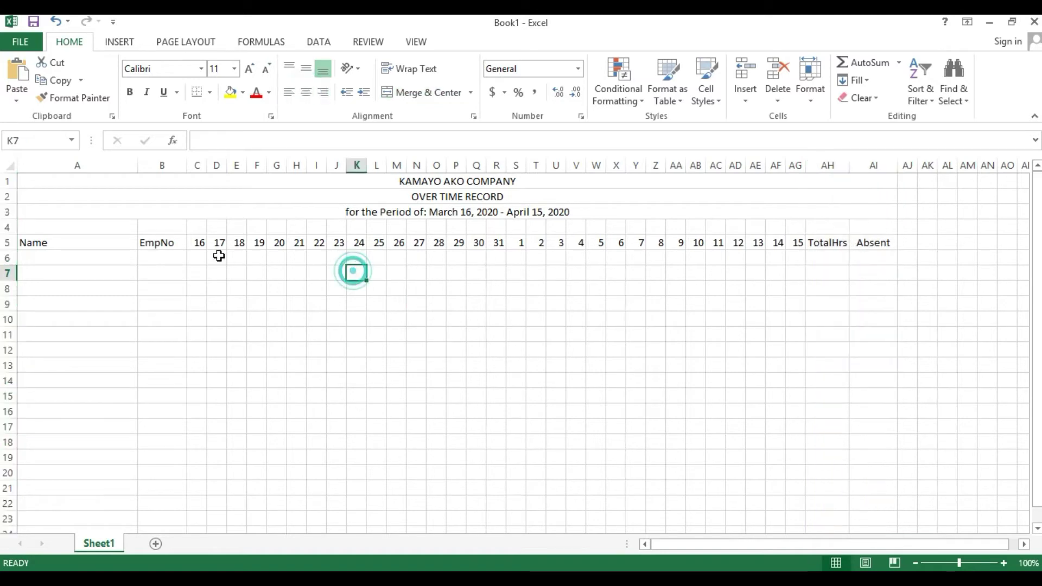
left_click(200, 243)
left_click_drag(200, 242, 716, 243)
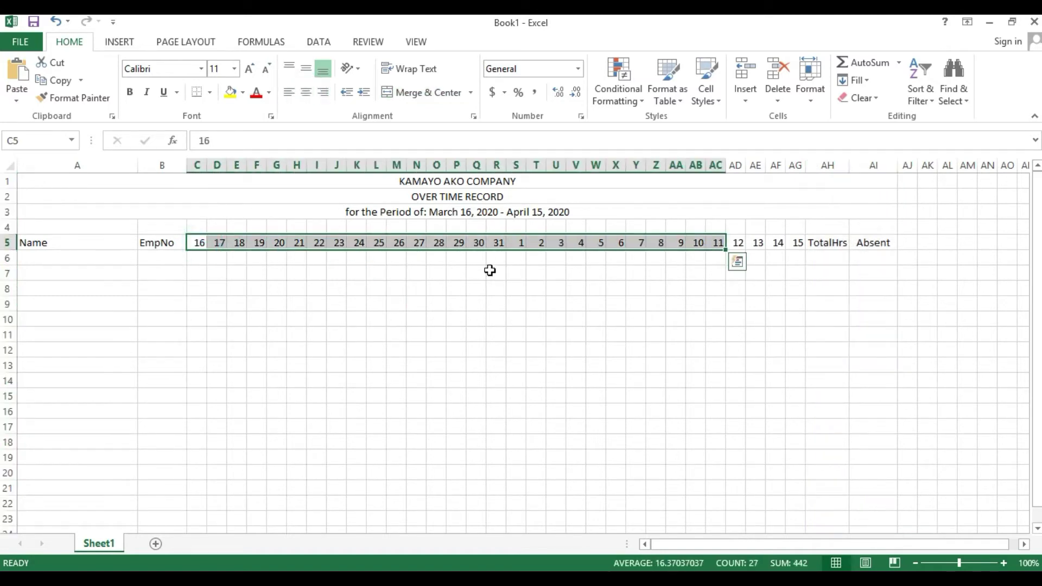
left_click(356, 288)
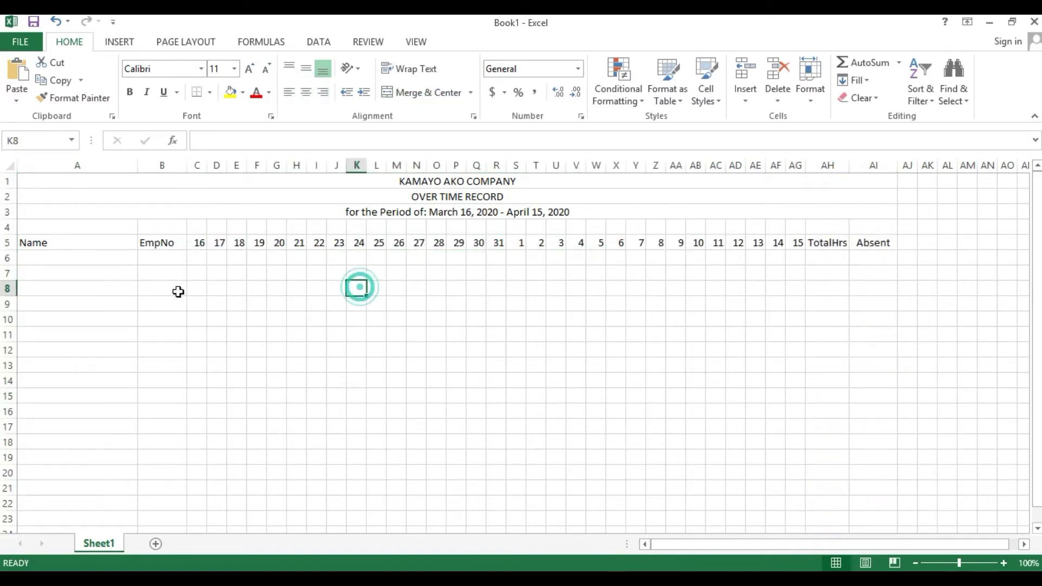
left_click(46, 261)
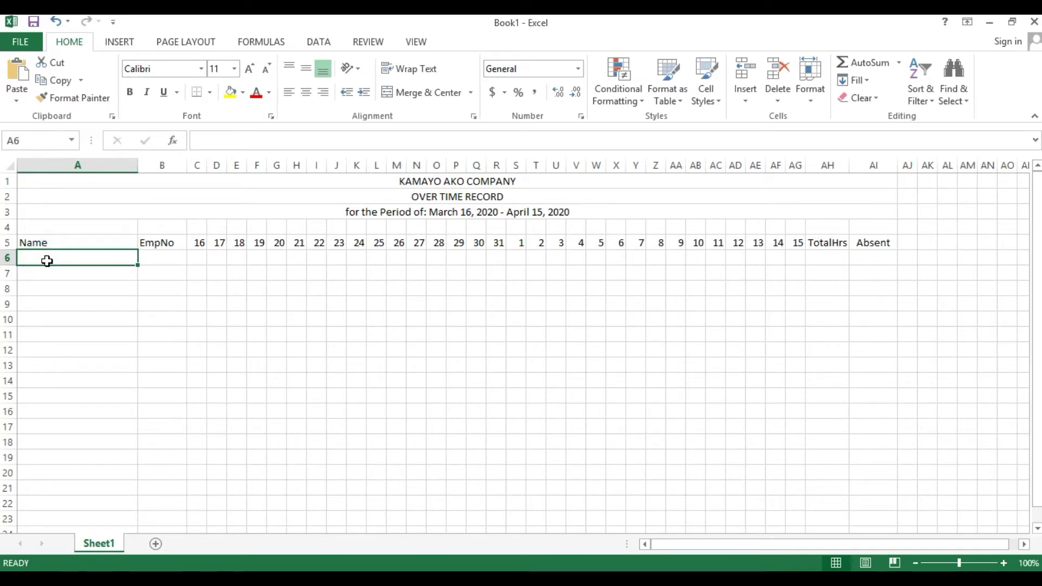
- Enter the six employees' full names down A6:A11 under Name
key("Return")
key("Return")
key("Return")
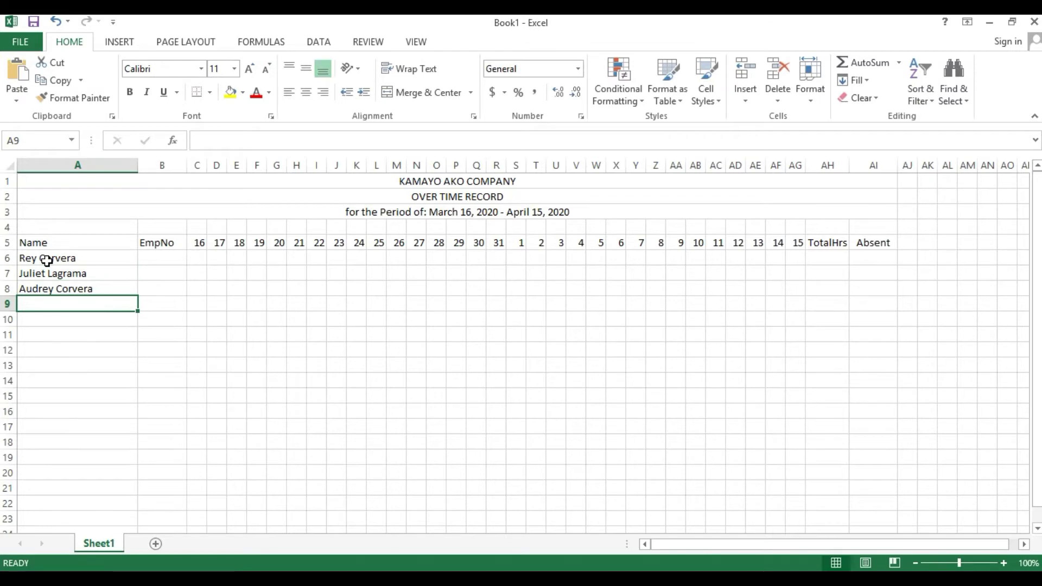
key("Return")
key("Return")
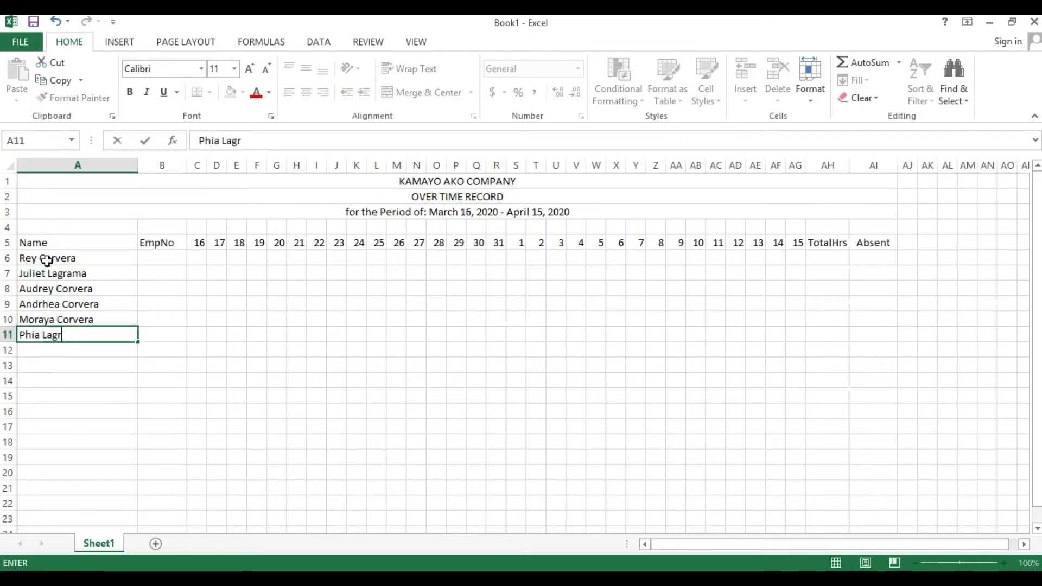
- Enter employee number 100 in B6
left_click(155, 253)
type("100")
key("Return")
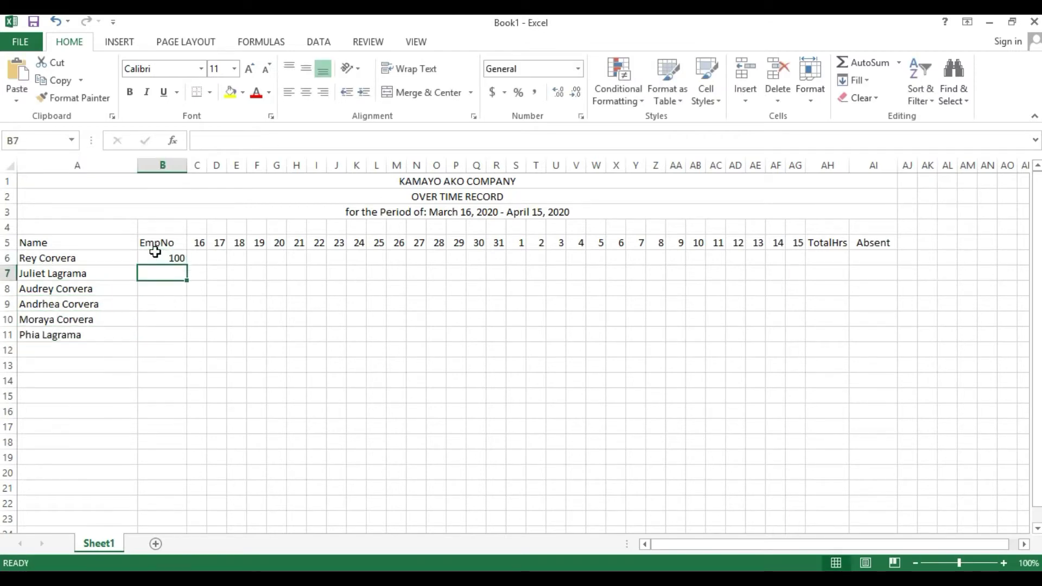
- Fill employee numbers 101–105 down B7:B11 and centre the EmpNo column B
left_click(155, 254)
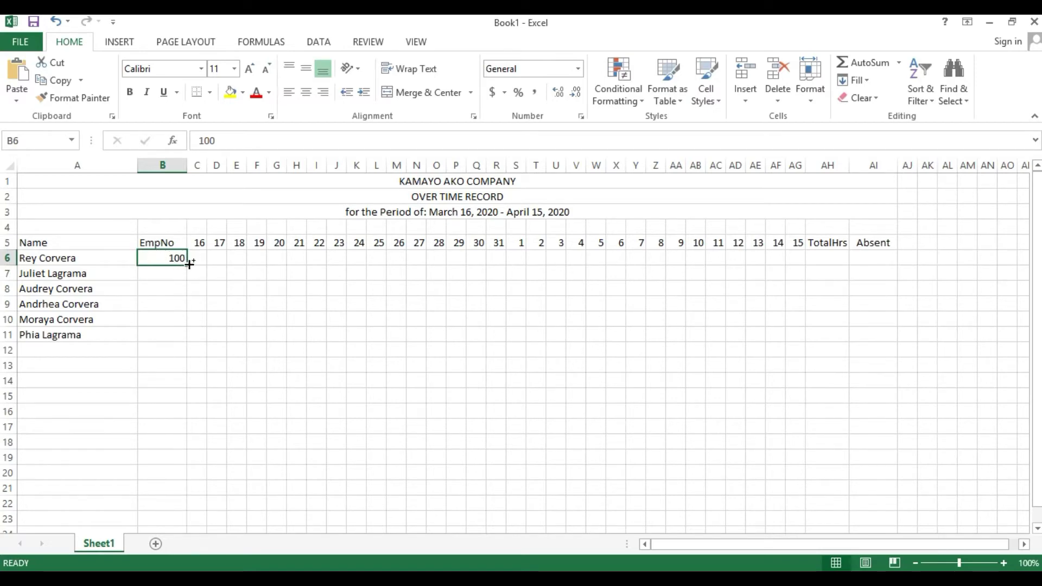
left_click_drag(189, 264, 187, 337)
left_click(163, 165)
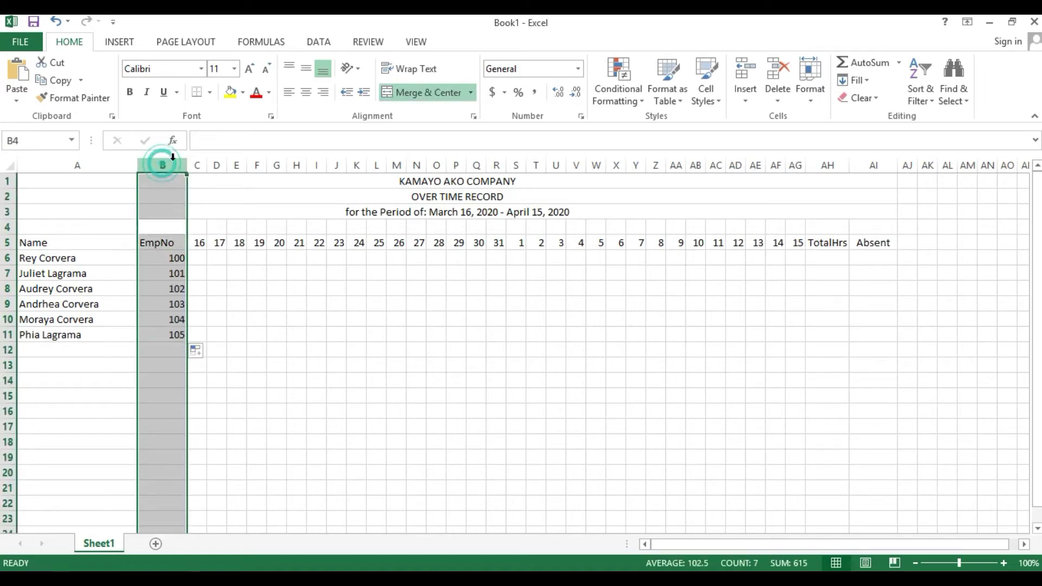
left_click(306, 92)
left_click(276, 285)
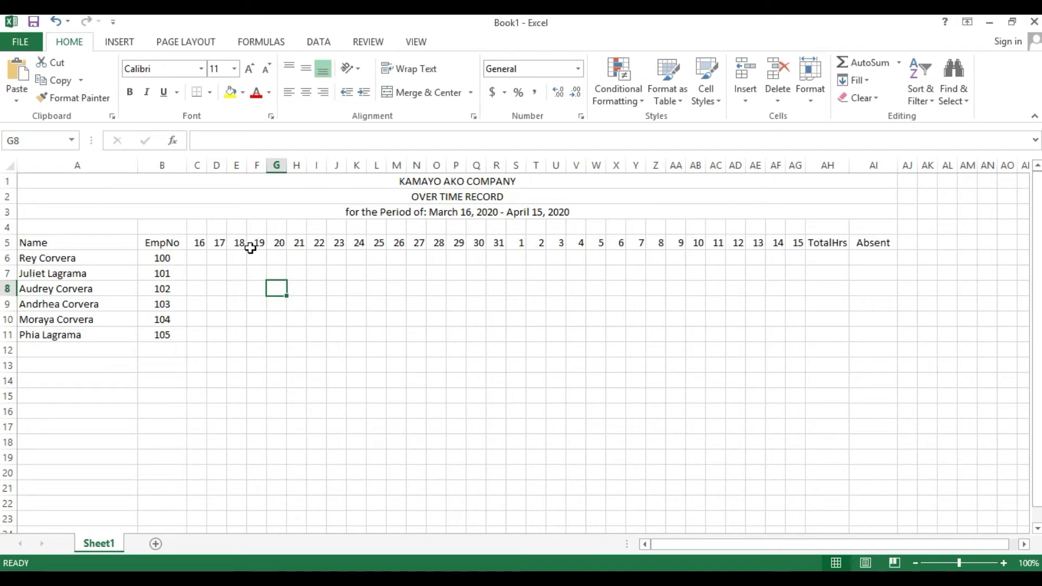
- Apply All Borders to the table range A5:AI11
left_click_drag(51, 243, 873, 334)
left_click(211, 92)
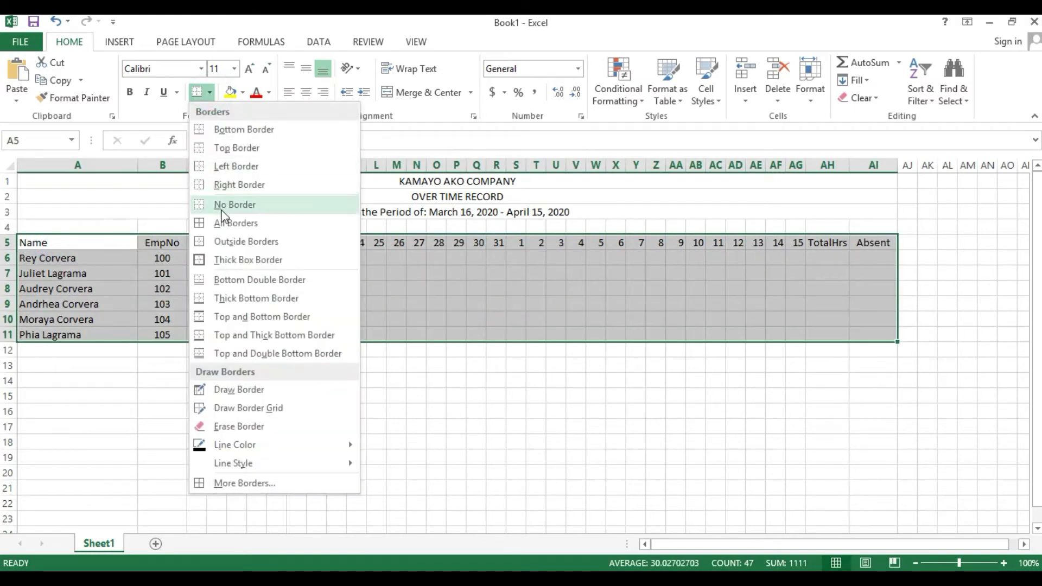
left_click(222, 224)
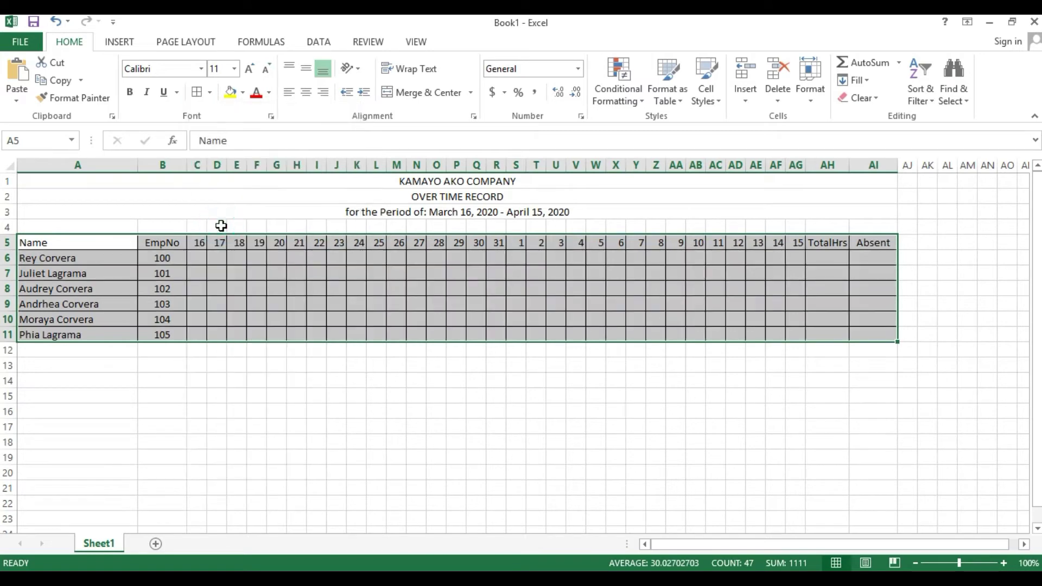
left_click(505, 313)
- Select the daily hours area C6:AG11
left_click(225, 242)
left_click(201, 259)
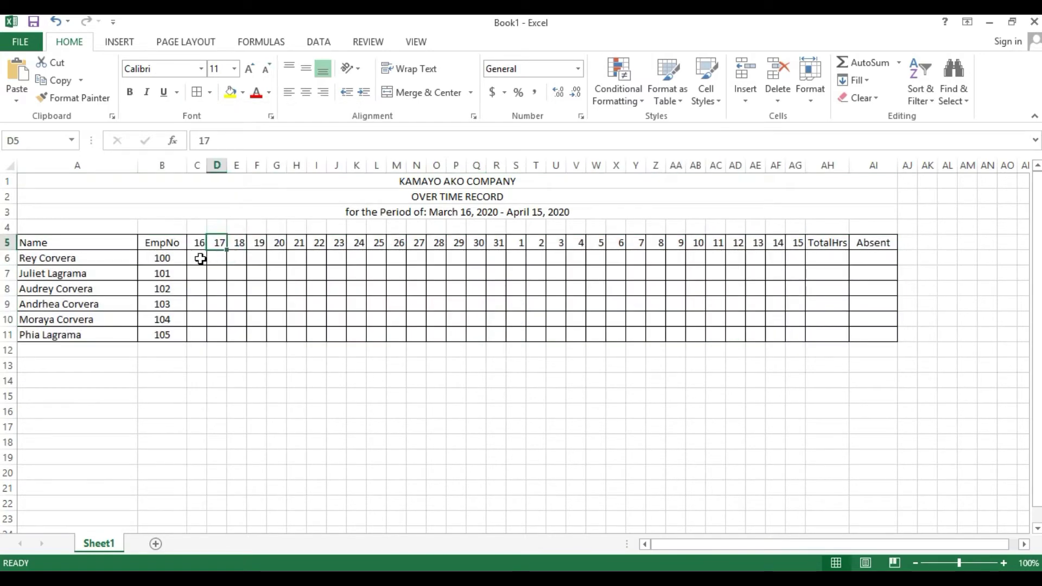
left_click_drag(195, 258, 795, 338)
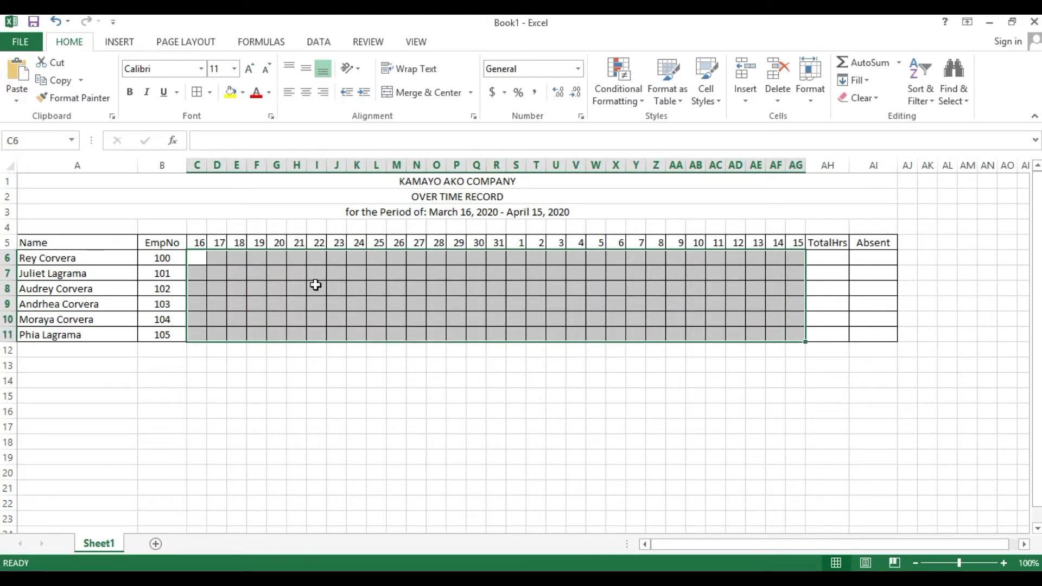
- Enter the first employee's hours 4, 4, 3, 4, 4, 3 in C6:H6 for days 16–21
left_click(317, 258)
left_click(194, 259)
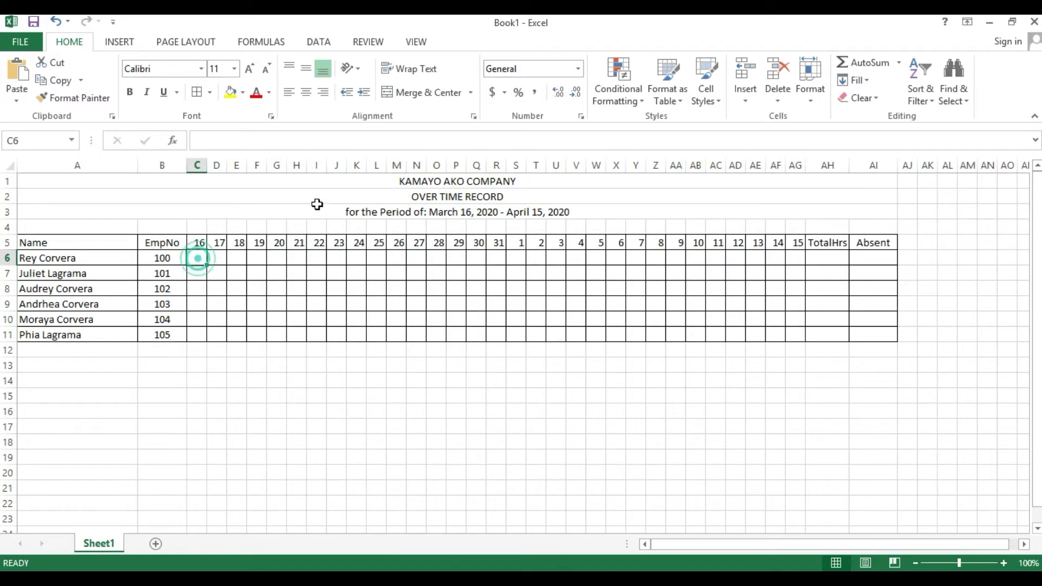
type("4")
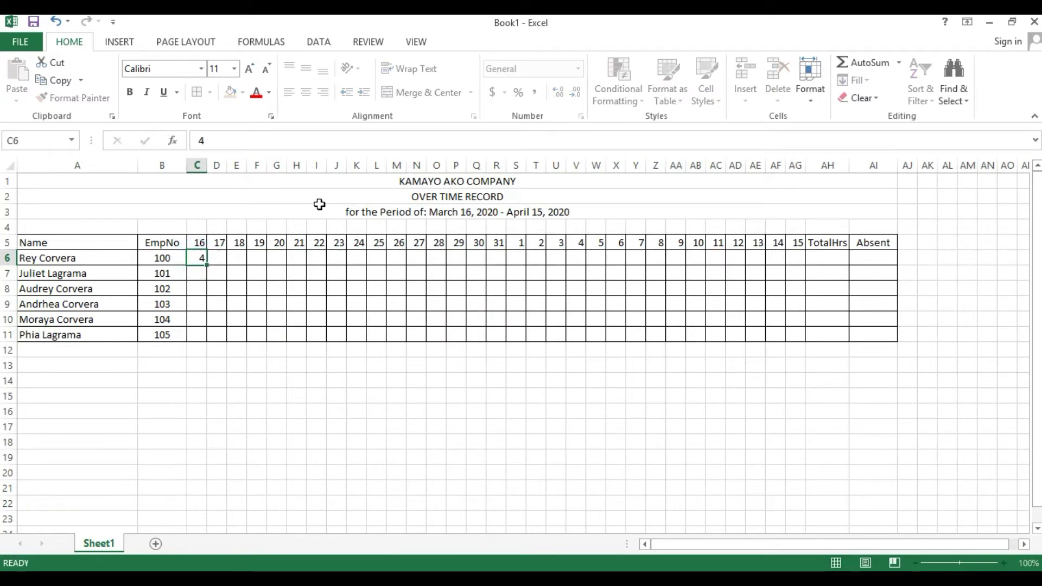
key("Tab")
type("4")
key("Tab")
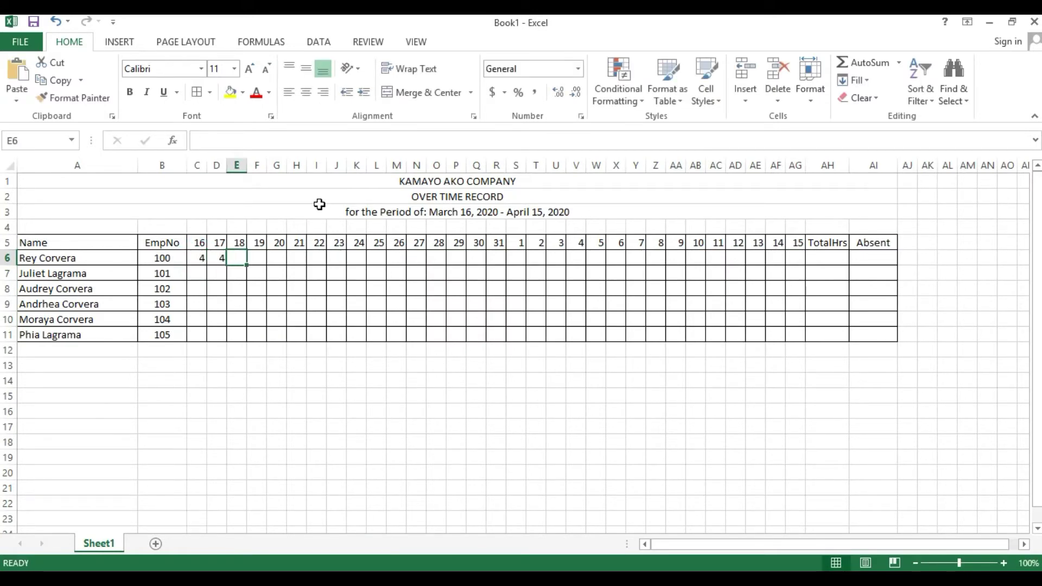
type("3")
key("Tab")
type("4")
key("Tab")
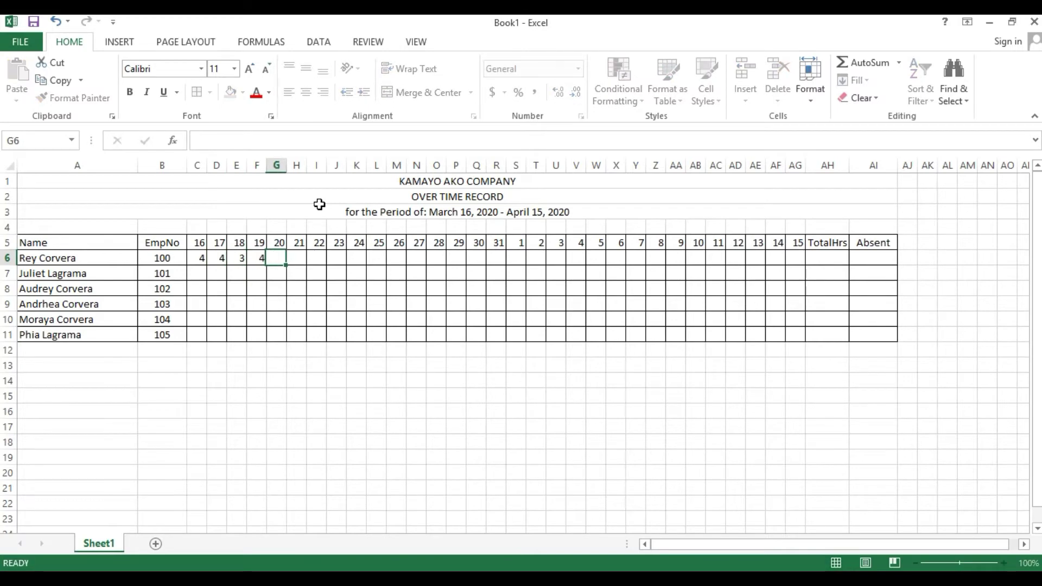
type("5")
key("Tab")
type("6")
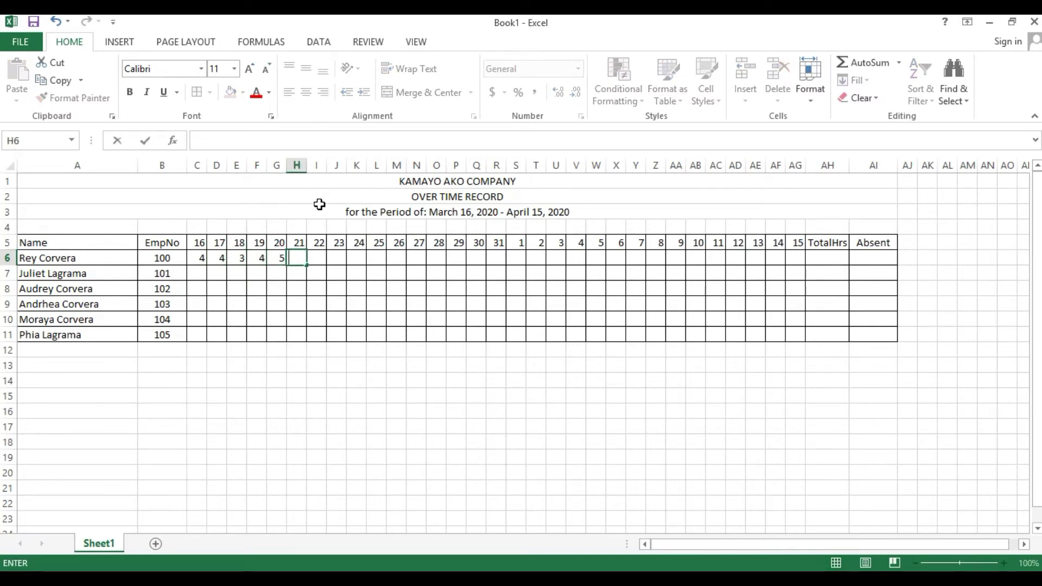
key("Left")
type("4")
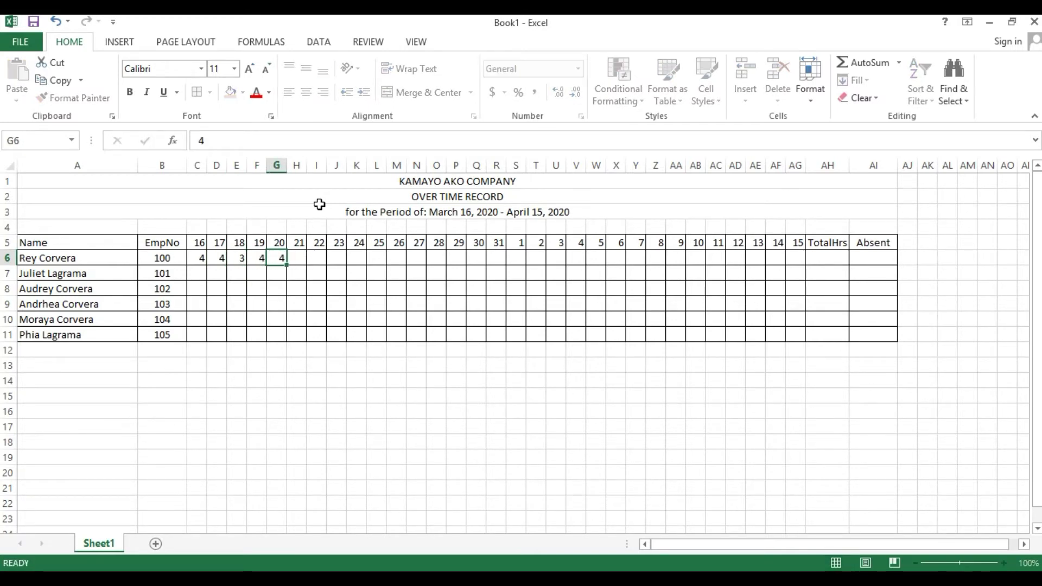
key("Tab")
type("3")
key("Tab")
- Mark days 22–24 absent with A in I6:K6
type("A")
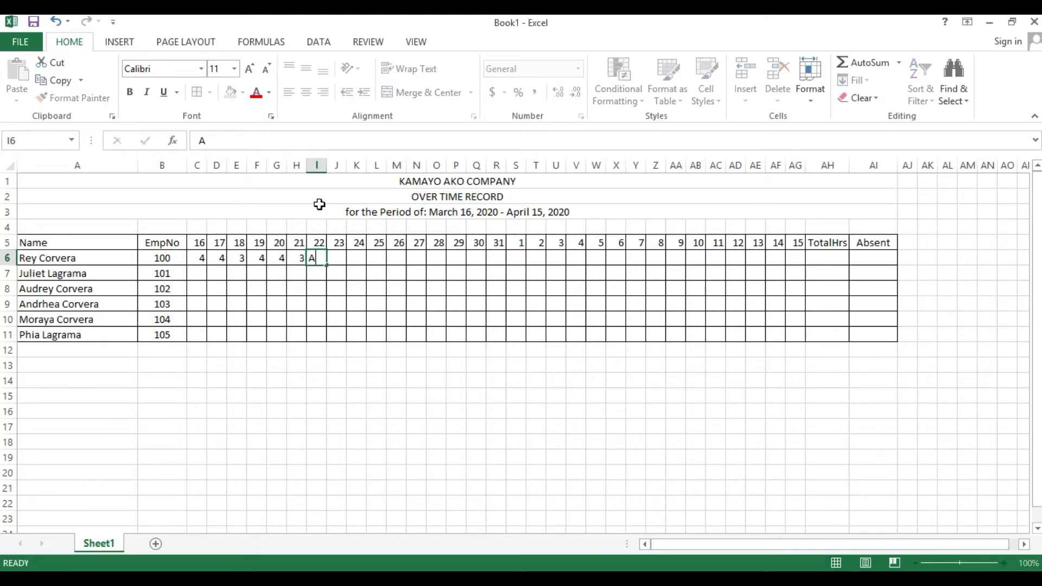
key("Tab")
type("A")
key("Tab")
type("A")
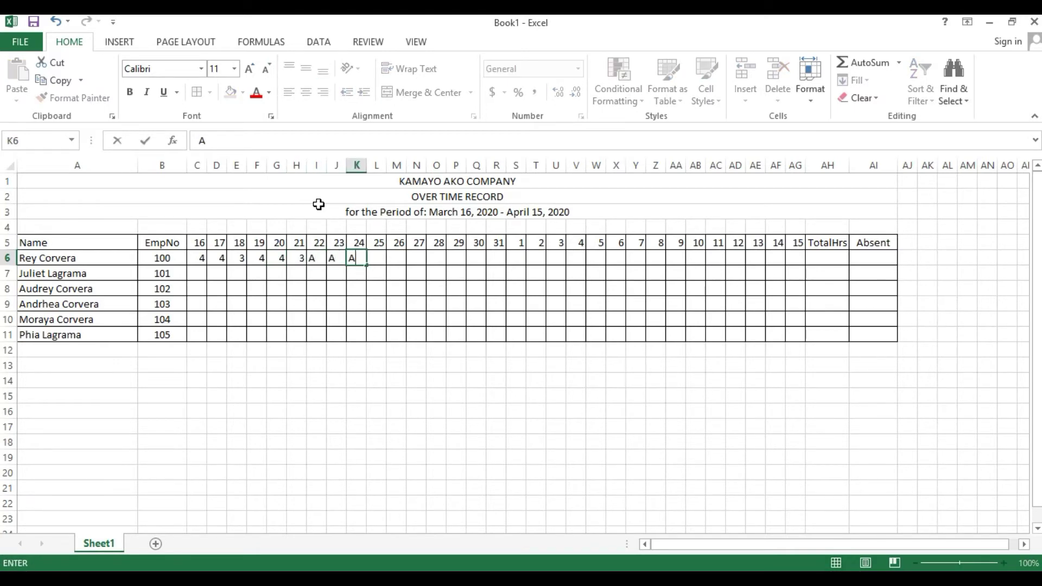
- Centre the daily hours area C6:AG11
left_click_drag(191, 259, 797, 340)
left_click(306, 93)
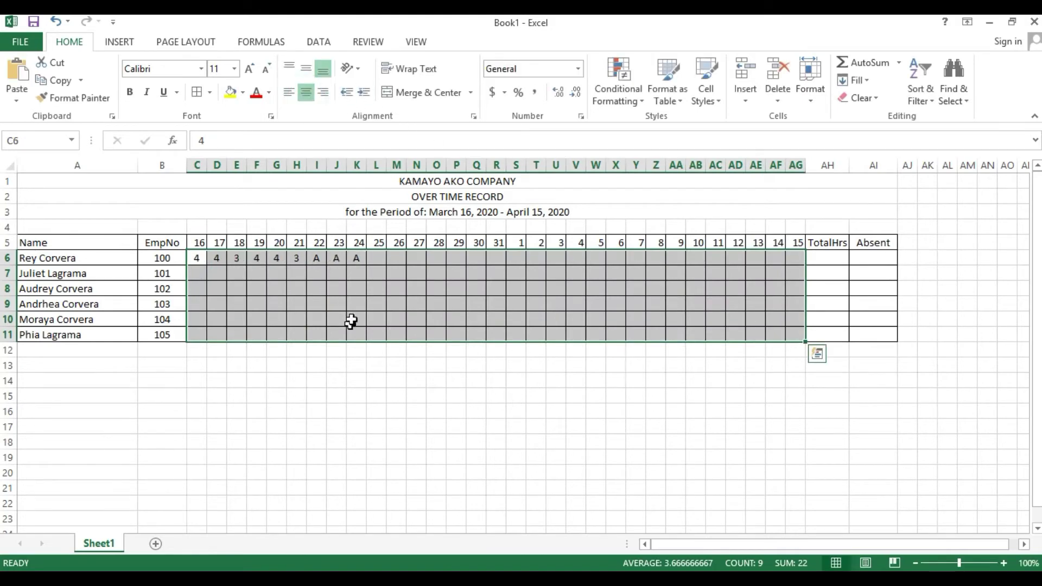
left_click(373, 258)
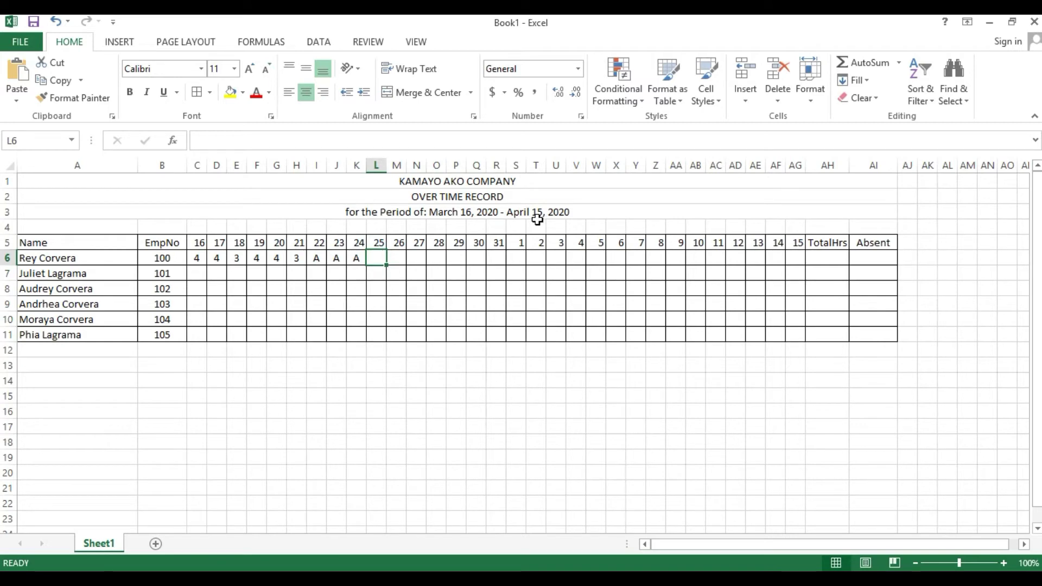
- Enter 4 for day 25, then paste the C6:H6 pattern into M6, S6 and Y6
type("4")
key("Tab")
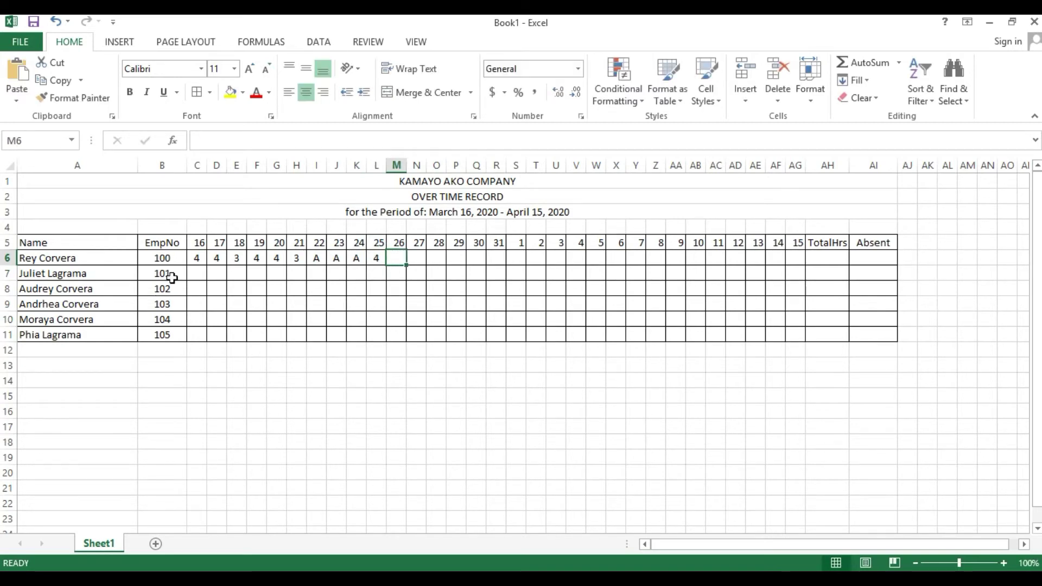
left_click_drag(197, 255, 290, 258)
key("ctrl+c")
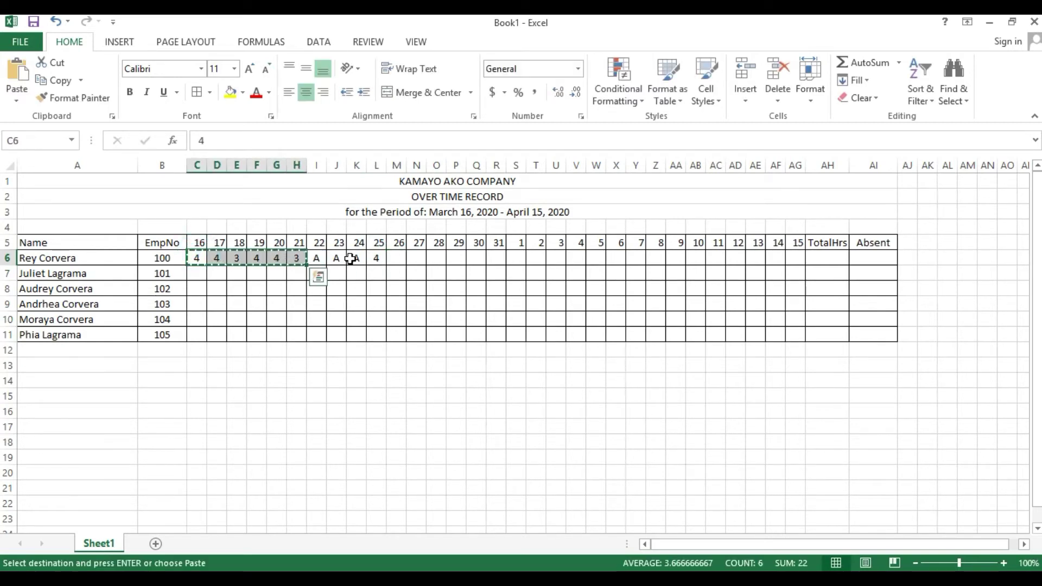
left_click(392, 255)
key("ctrl+v")
left_click(519, 256)
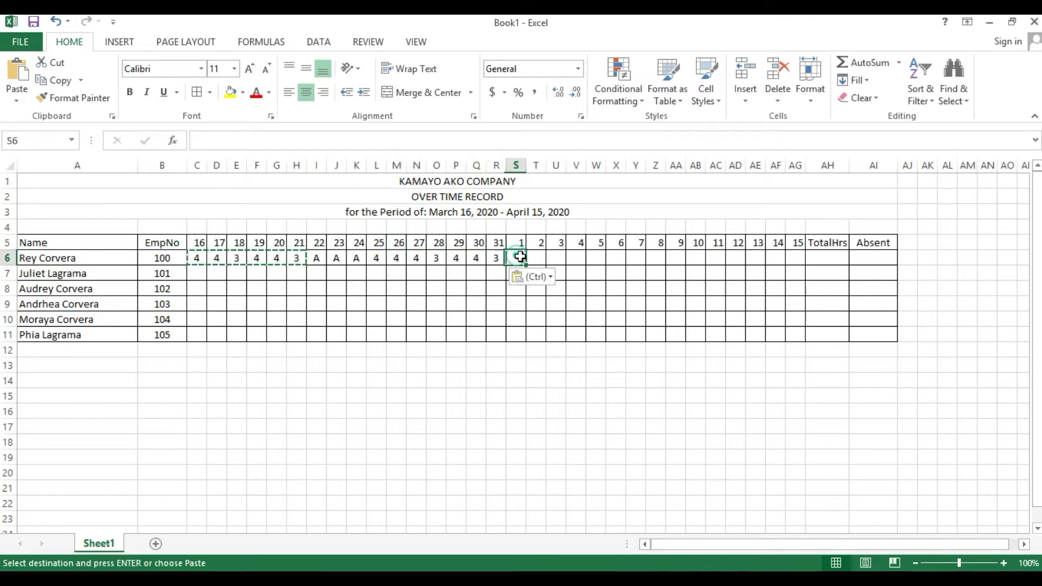
key("ctrl+v")
left_click(640, 257)
key("ctrl+v")
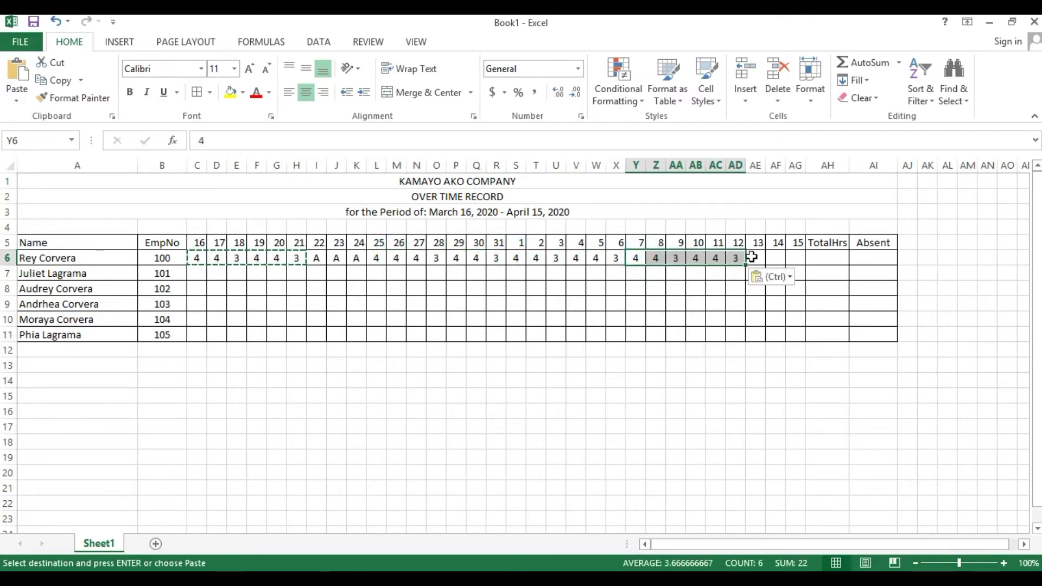
- Fill AE6:AG6 with A, 4 and 2 for days 13–15
left_click(752, 256)
key("Escape")
type("A")
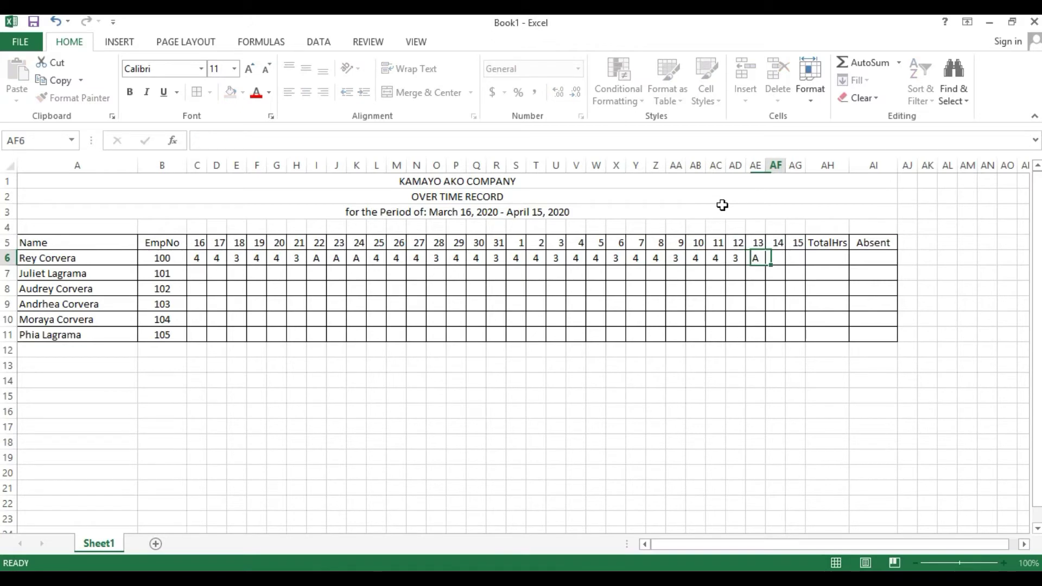
key("Tab")
type("5")
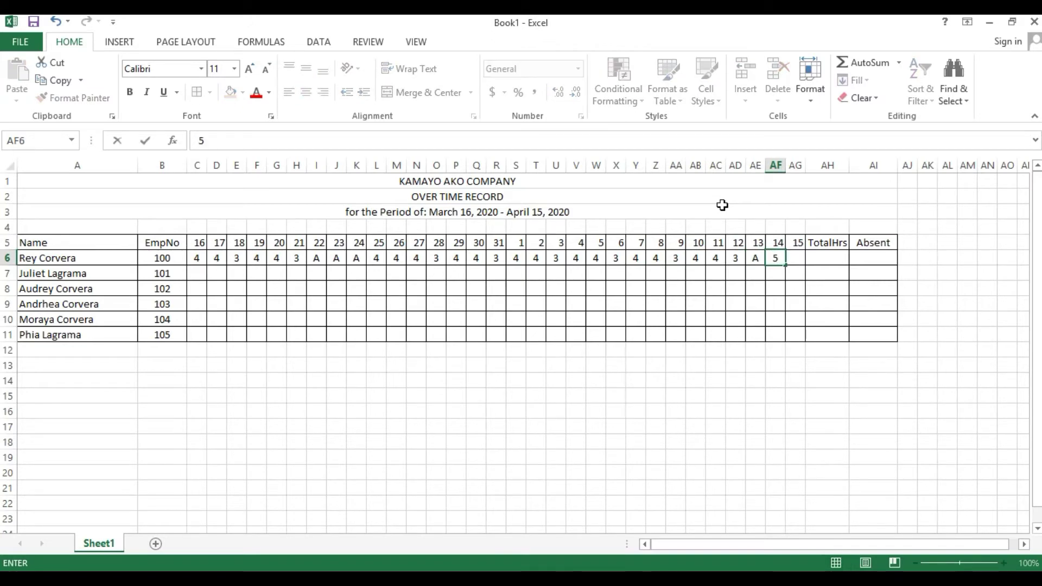
type("4")
key("Tab")
type("2")
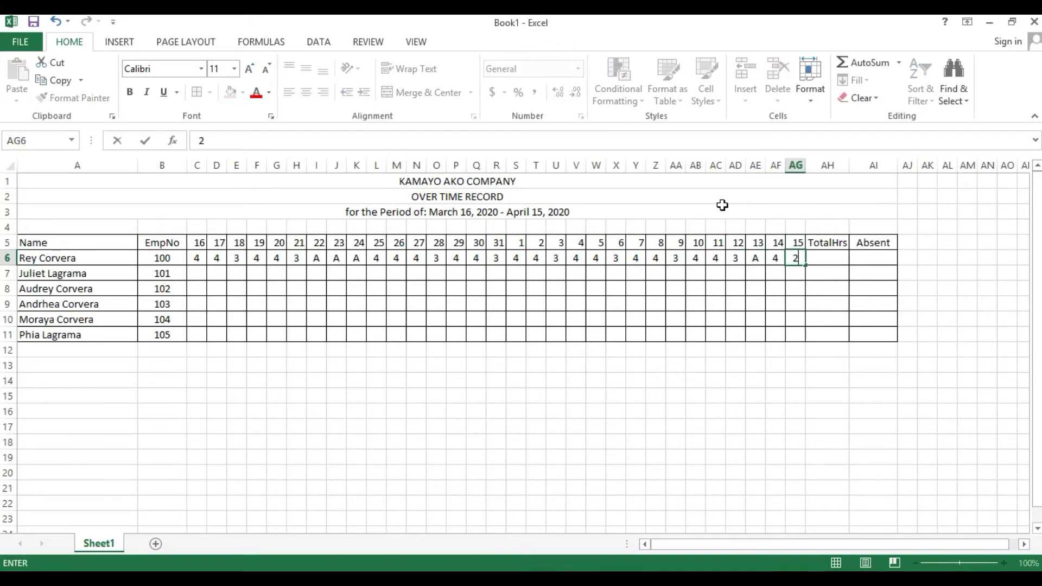
key("Return")
- Copy the first employee's hours C6:AG6 into rows 7–11 for the other five employees
left_click_drag(196, 258, 798, 261)
key("ctrl+c")
left_click_drag(198, 273, 196, 329)
key("Return")
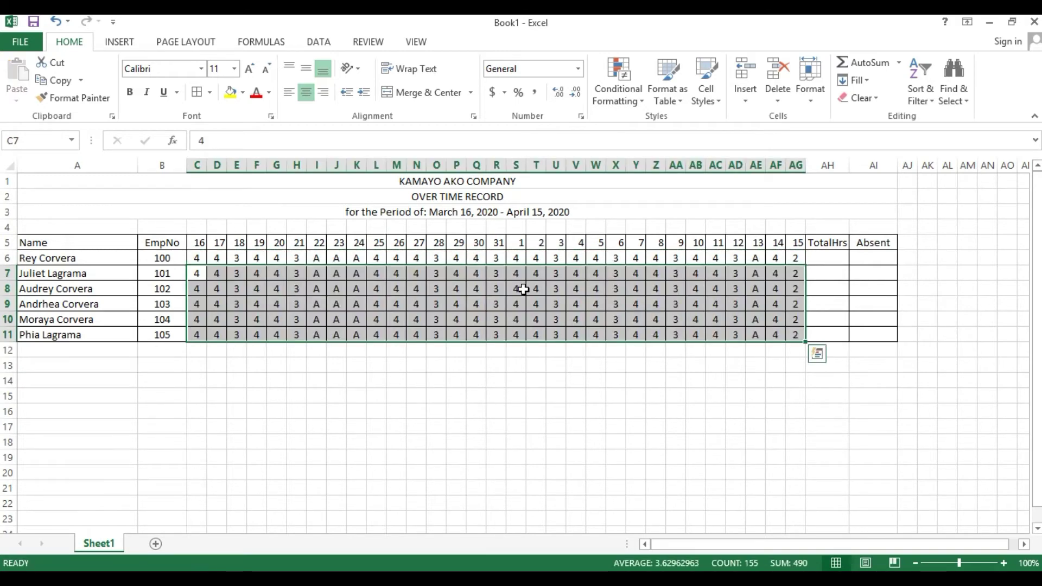
left_click(523, 289)
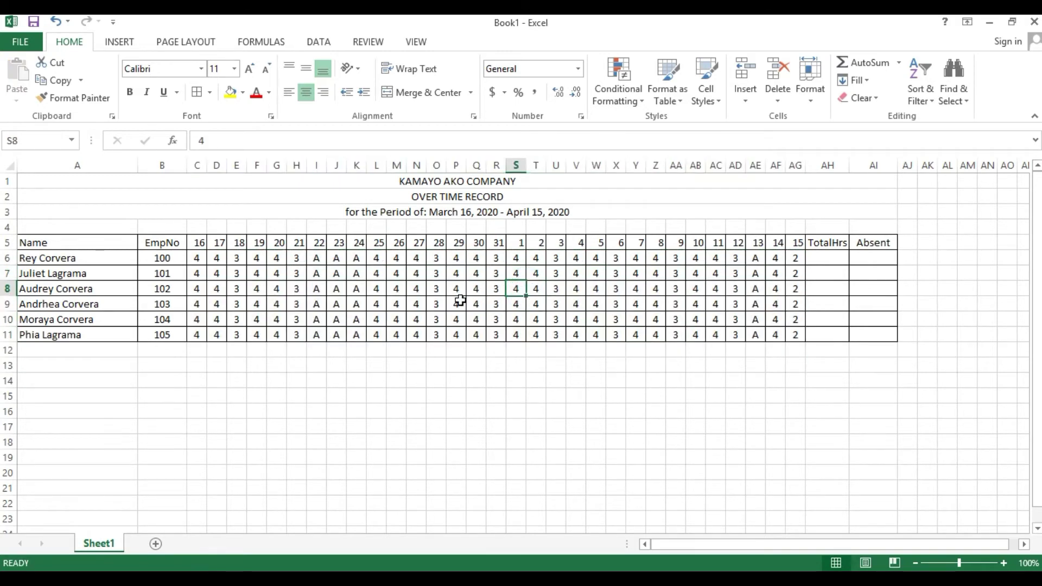
- Change J9 to 2 and mark X11, G11, Z8 and E8 absent with A
left_click(346, 304)
type("2")
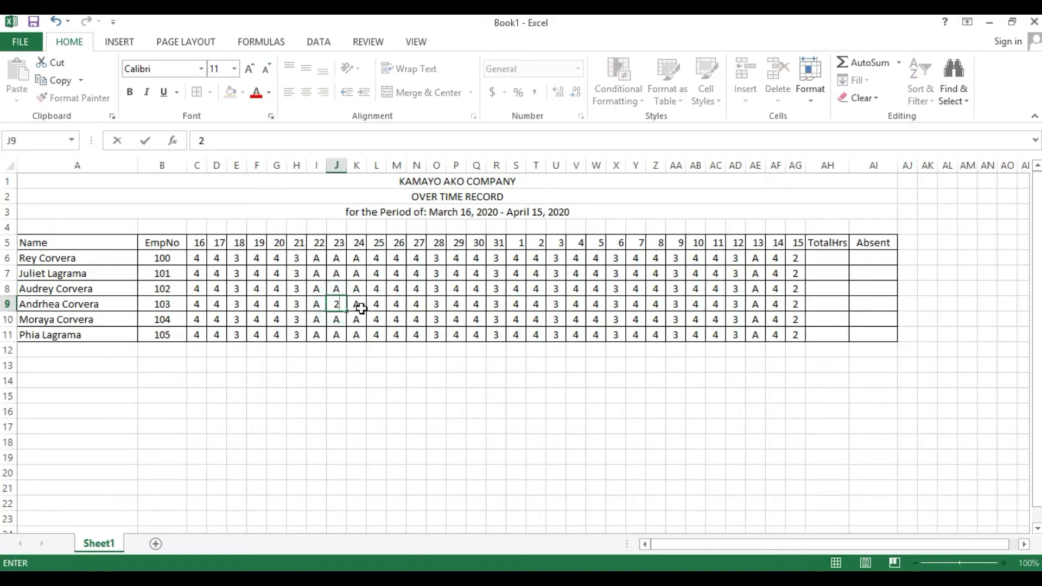
left_click(361, 305)
left_click(623, 334)
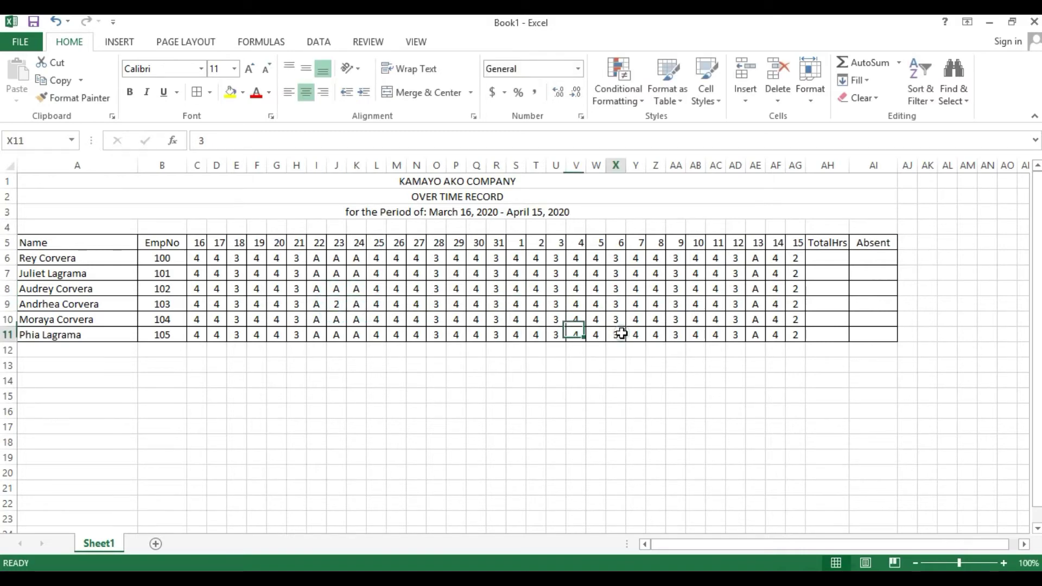
type("A")
left_click(278, 334)
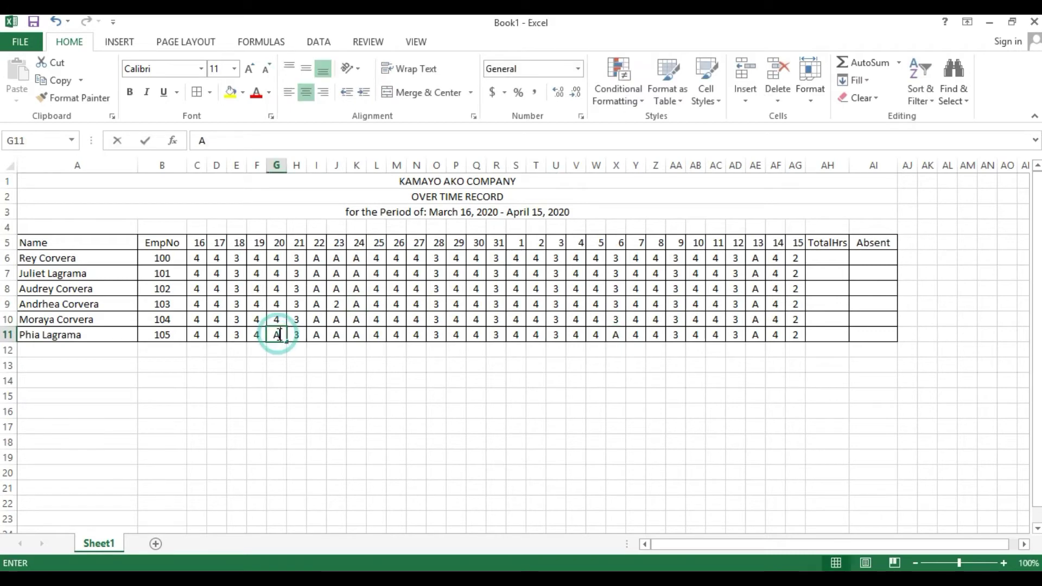
type("A")
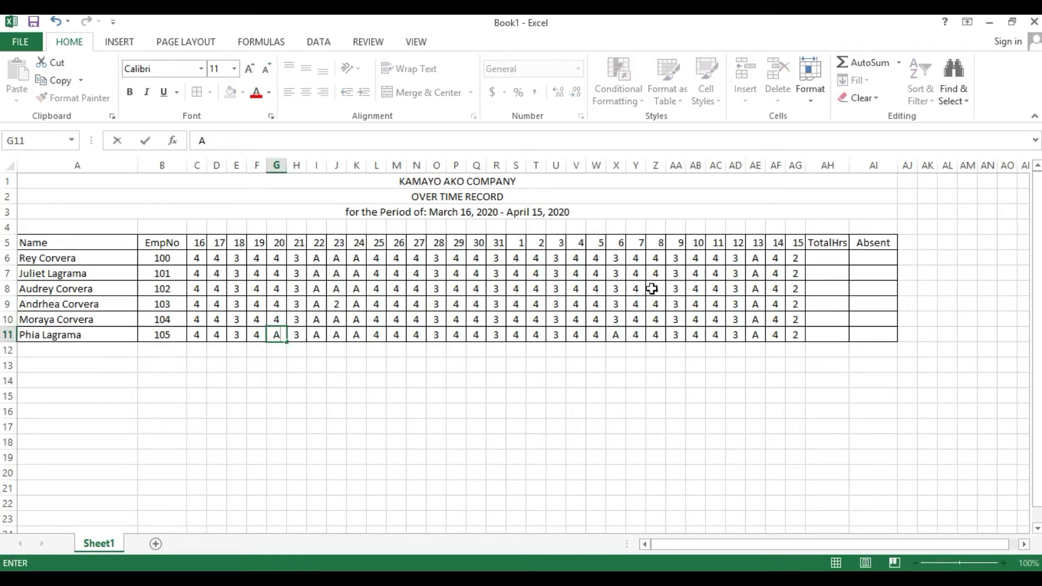
left_click(651, 288)
type("A")
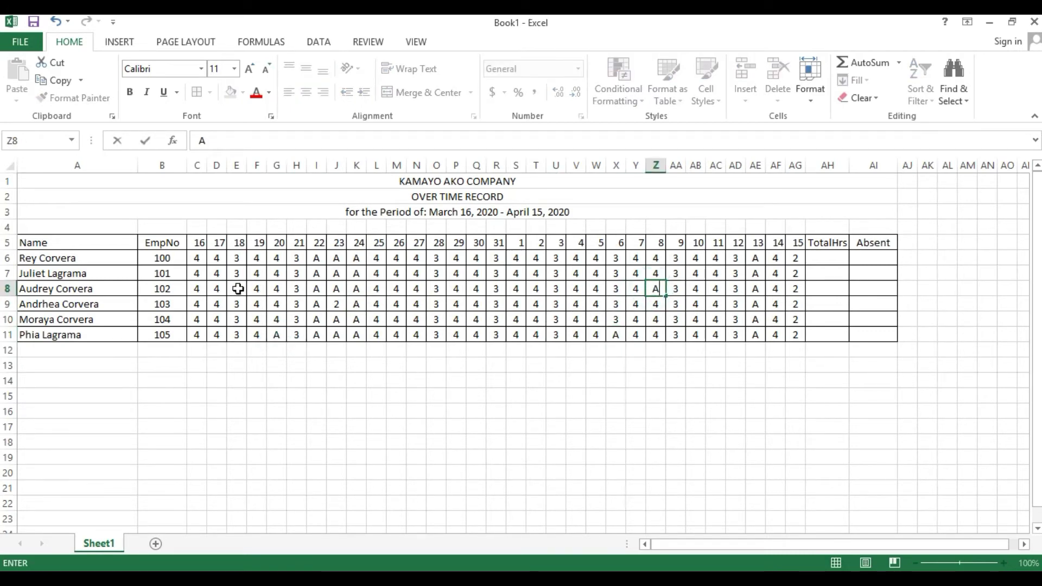
left_click(236, 288)
type("A")
left_click(411, 273)
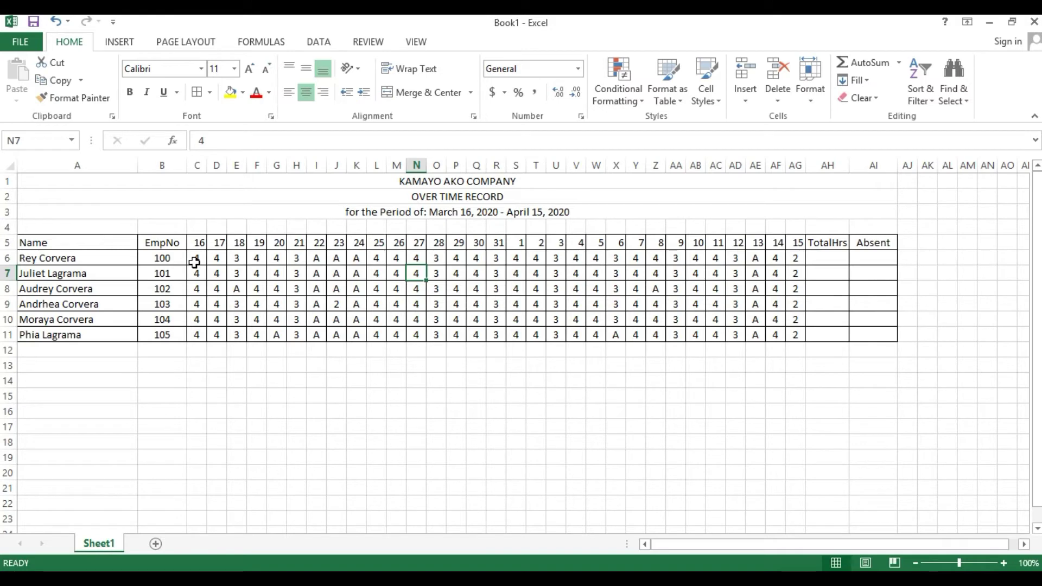
- Centre-align the day numbers and daily hours in C5:AG11
left_click_drag(200, 243, 796, 335)
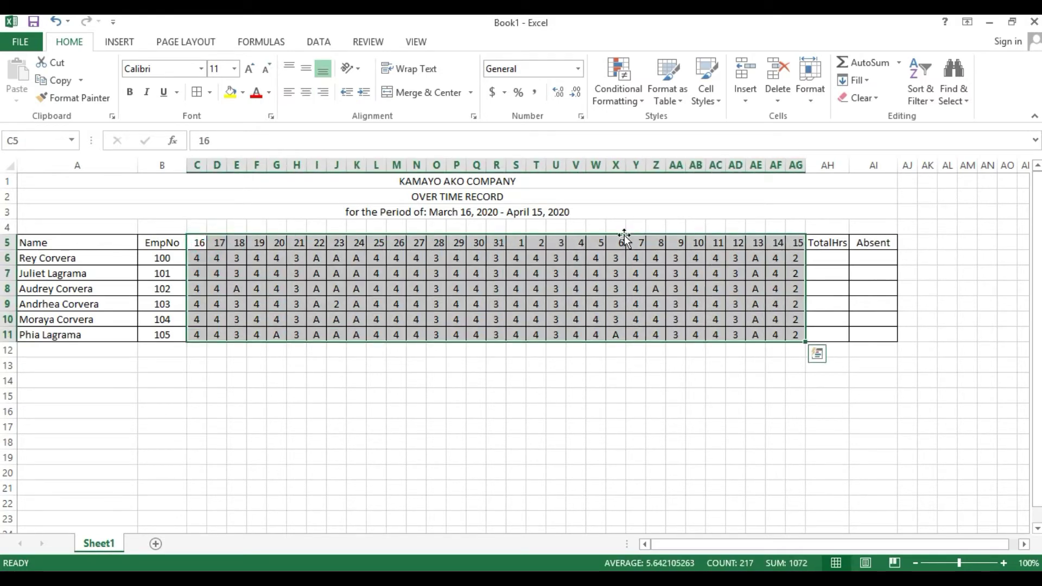
left_click(306, 93)
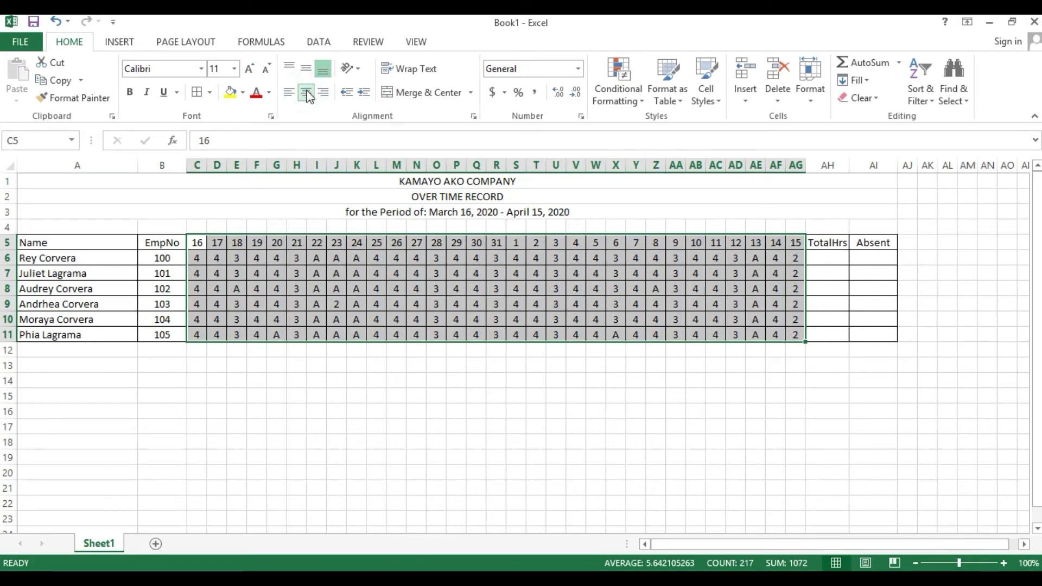
left_click(400, 242)
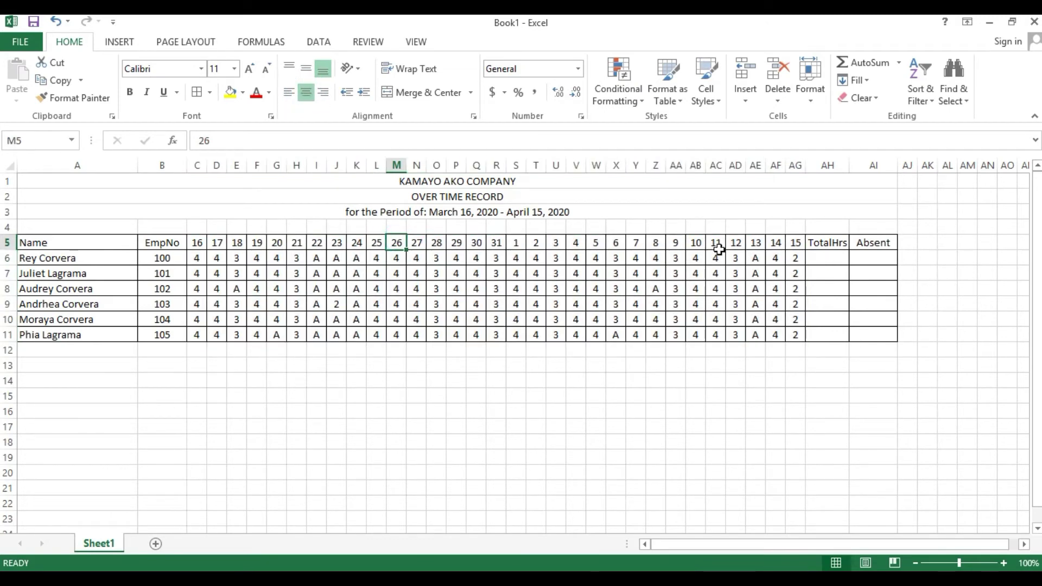
left_click_drag(197, 259, 777, 256)
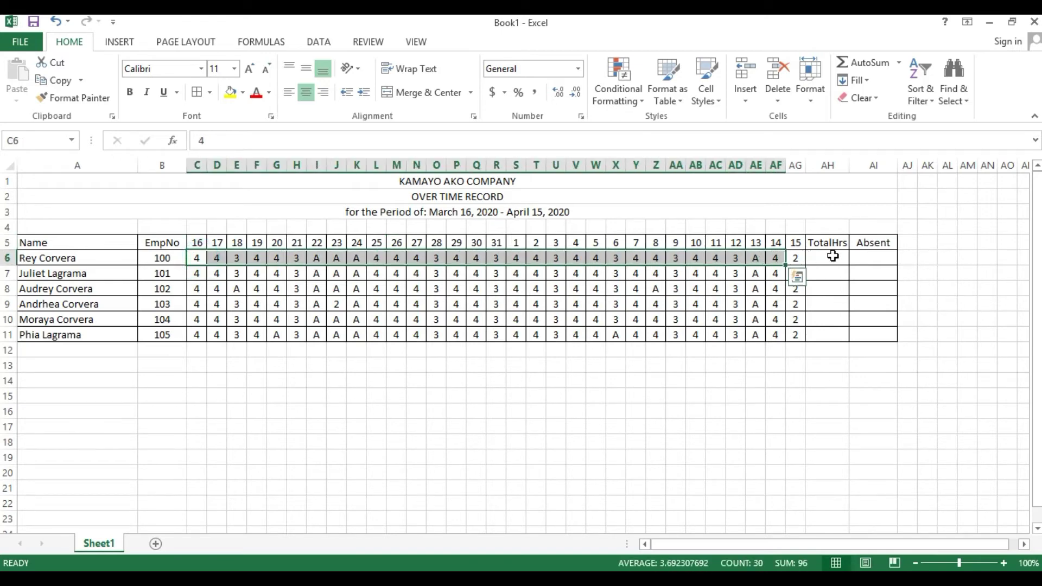
- Enter =SUM(C6:AG6) in AH6 and fill it down to AH11
left_click(814, 258)
type("=")
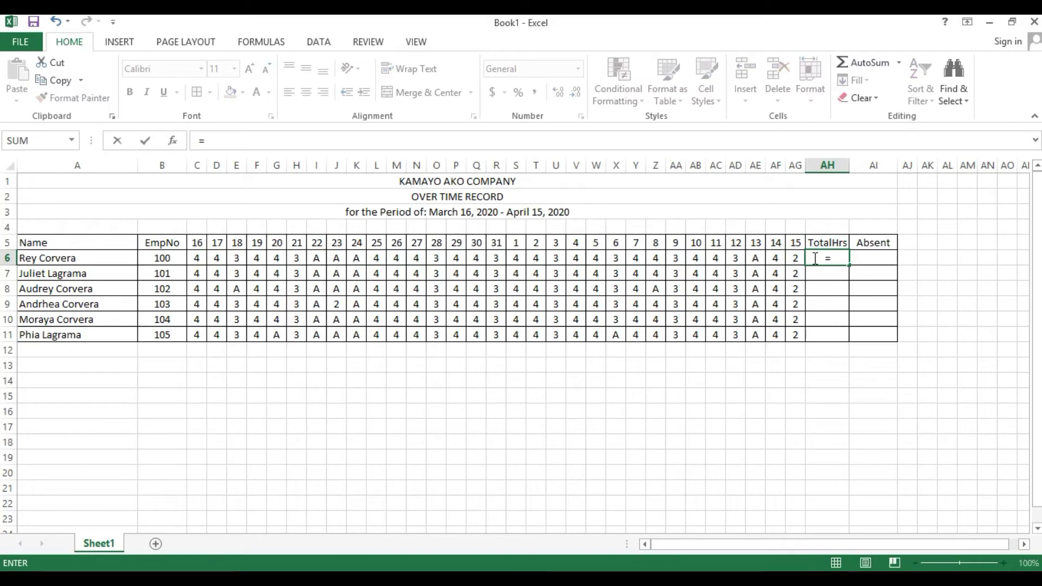
type("SUM")
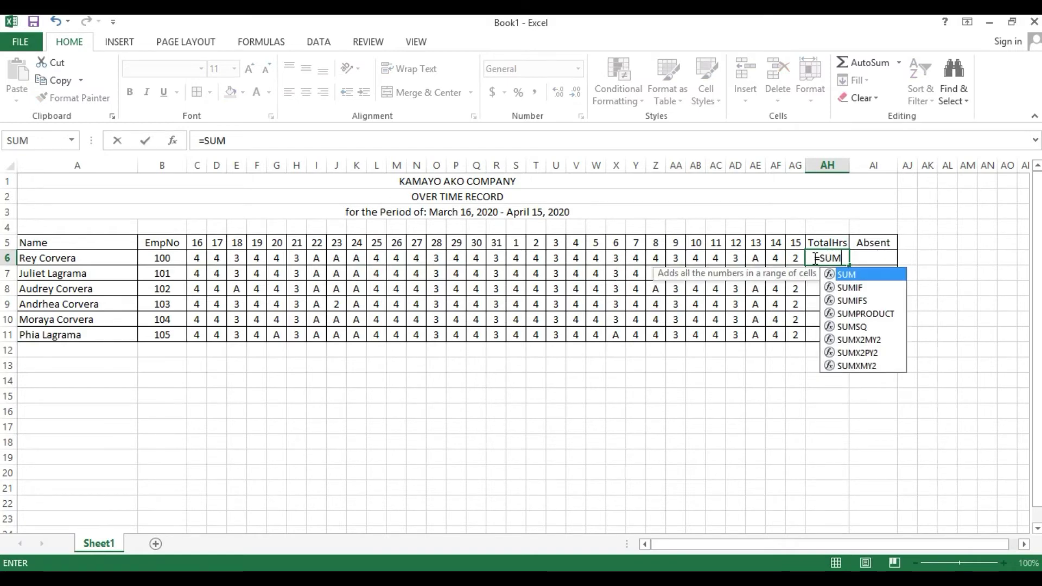
type("(")
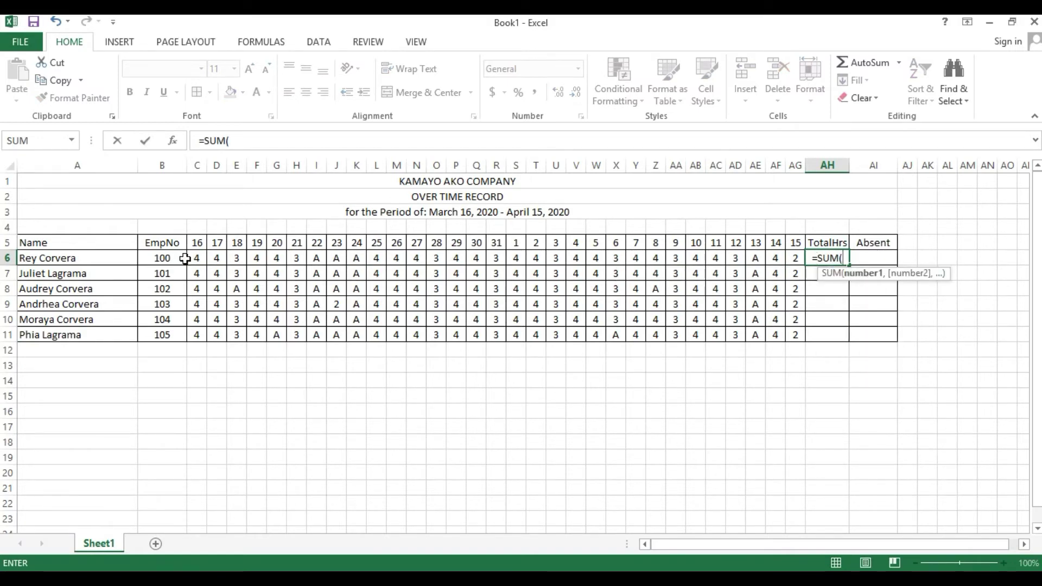
left_click_drag(185, 258, 800, 260)
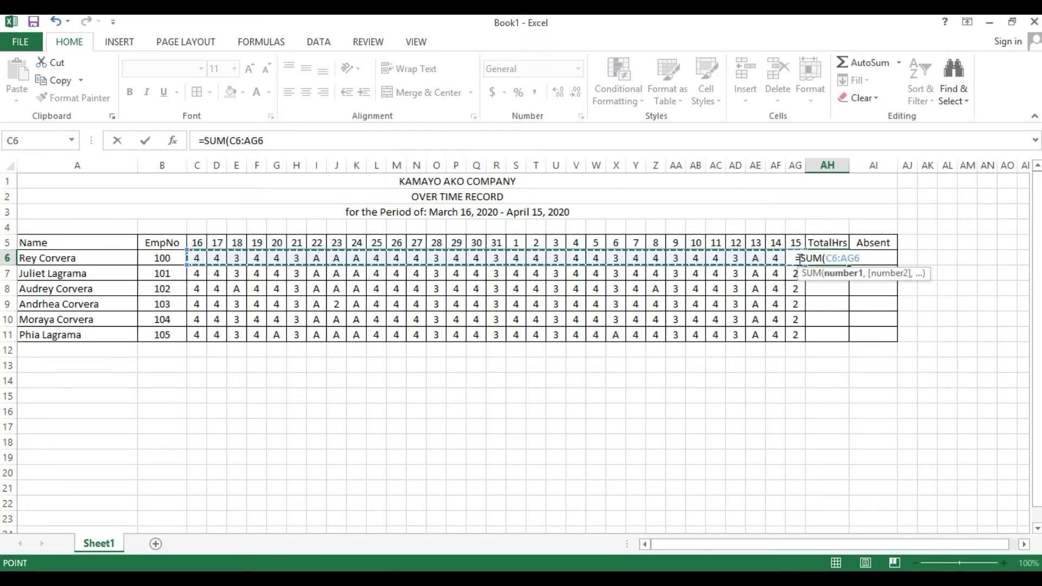
type(")")
key("Return")
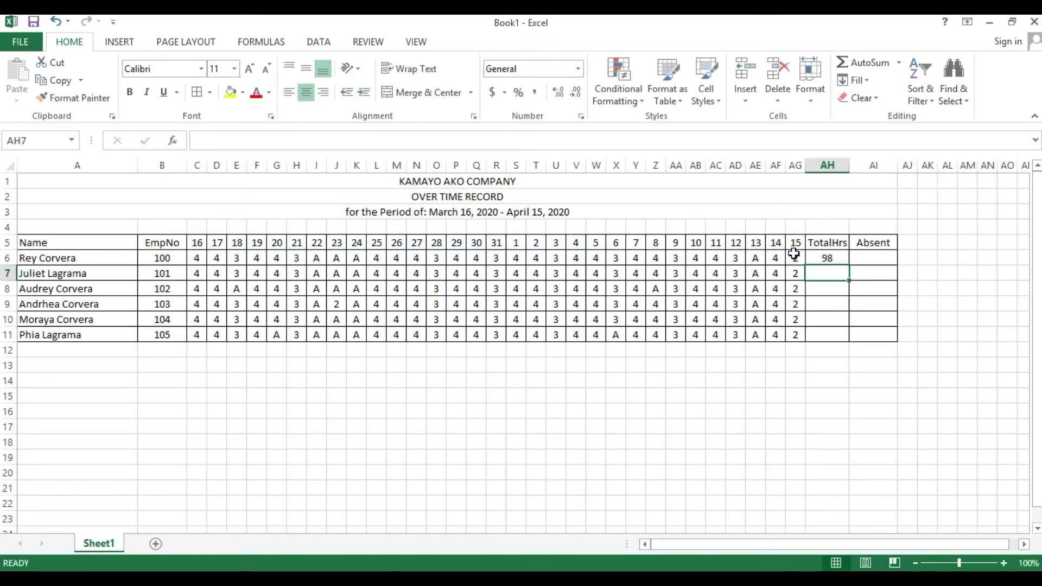
left_click(808, 254)
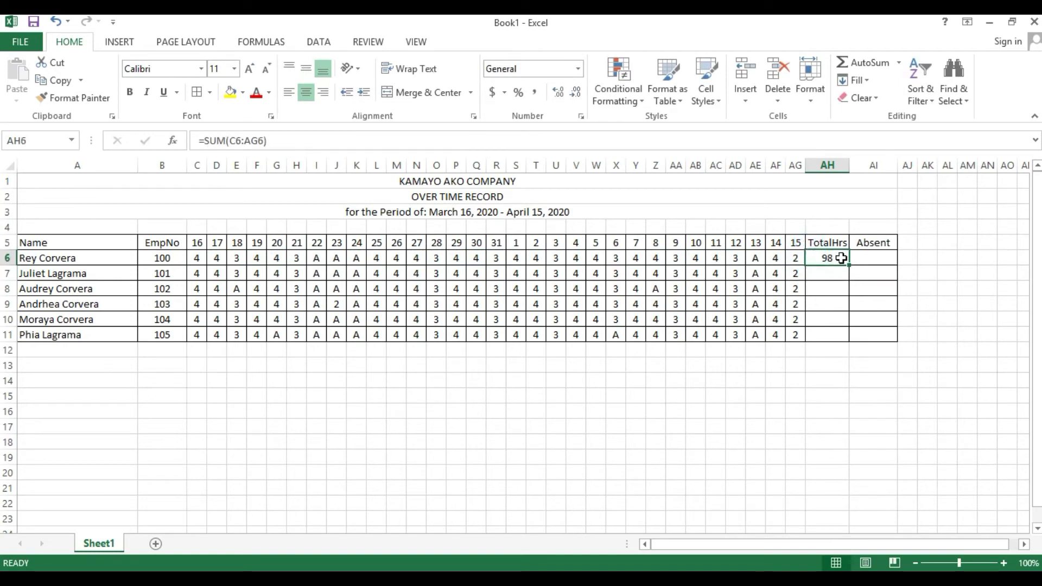
left_click_drag(851, 265, 847, 340)
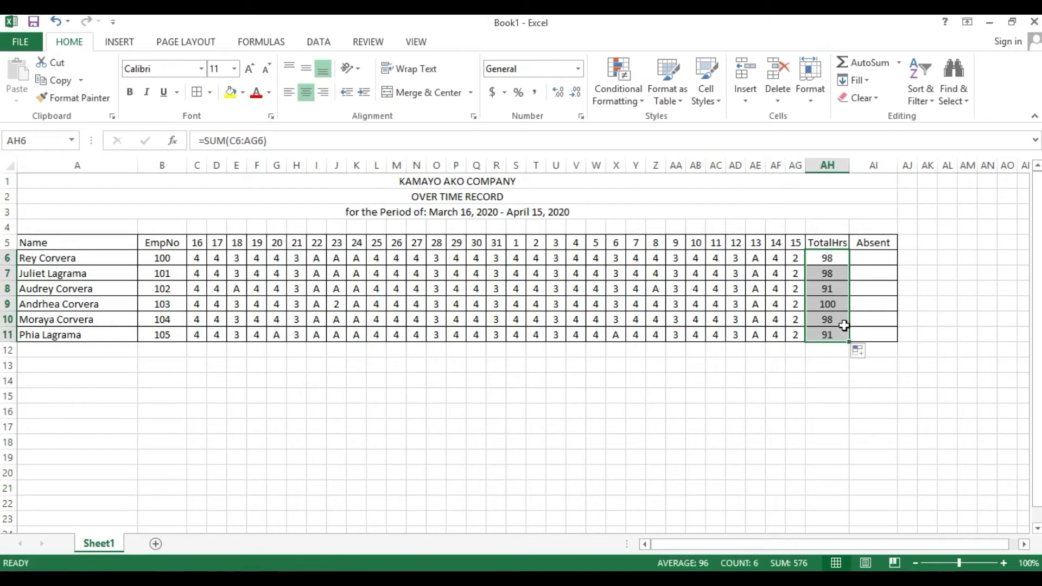
- Mark extra absences with A, including employee 104's day 17 in D10
left_click(783, 262)
left_click(460, 276)
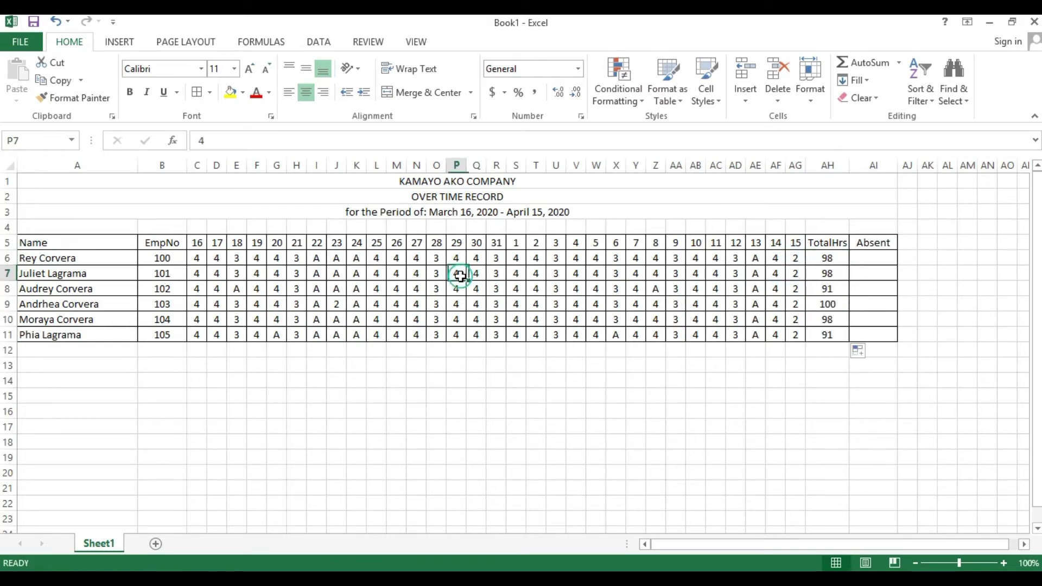
type("A")
key("Tab")
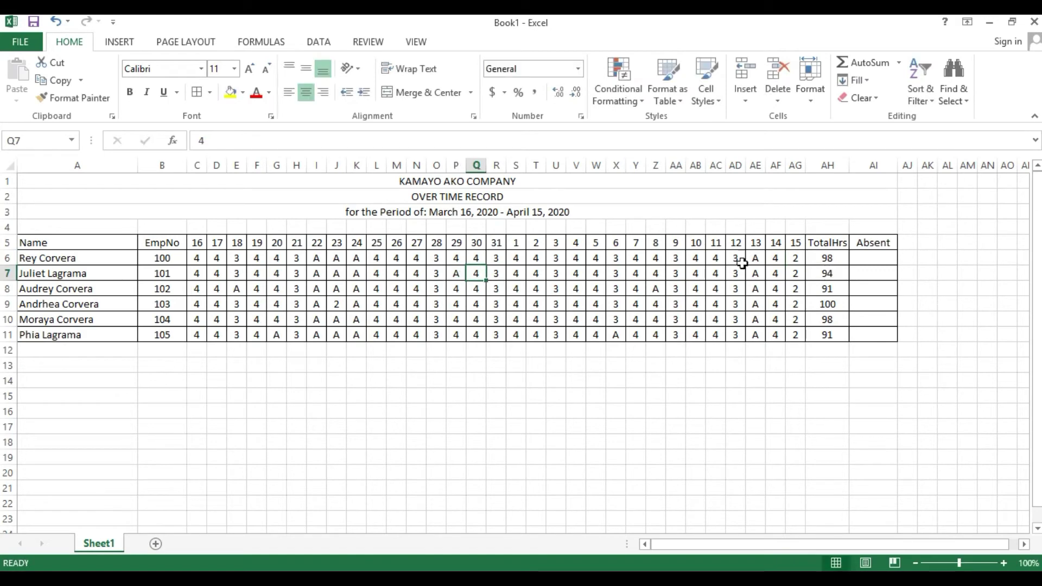
left_click(536, 322)
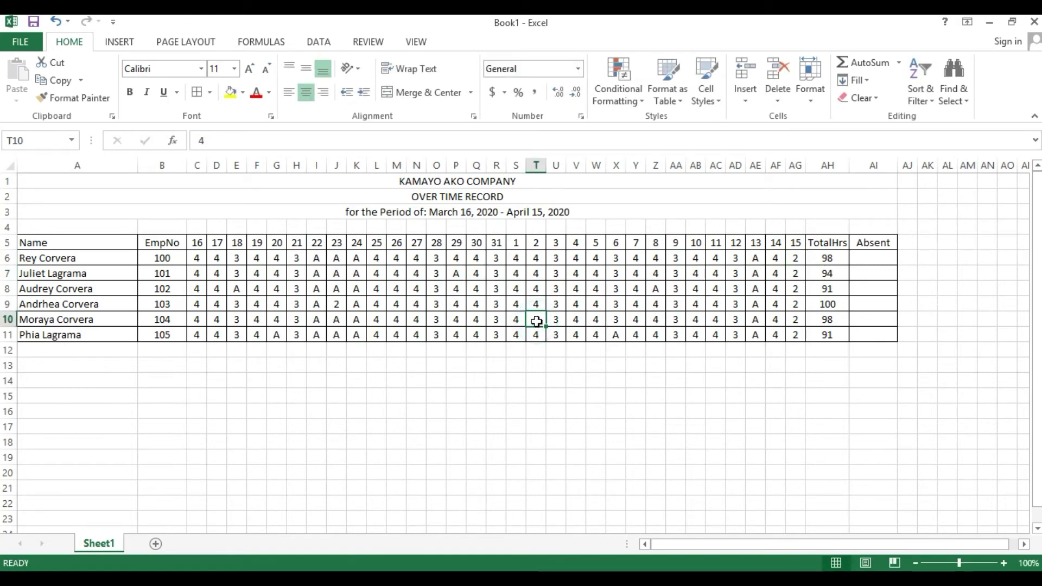
type("A")
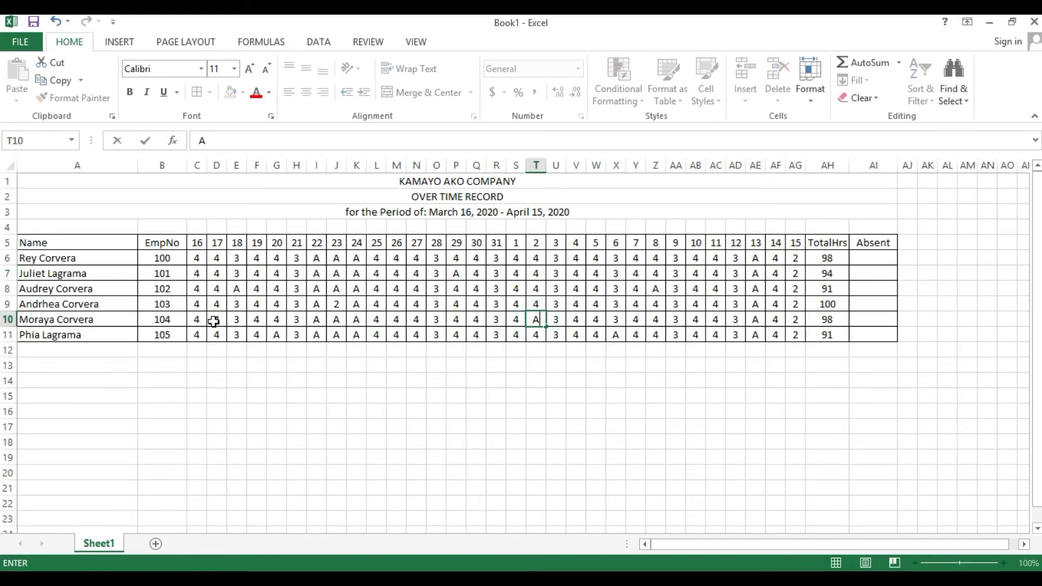
left_click(213, 321)
type("A")
key("Tab")
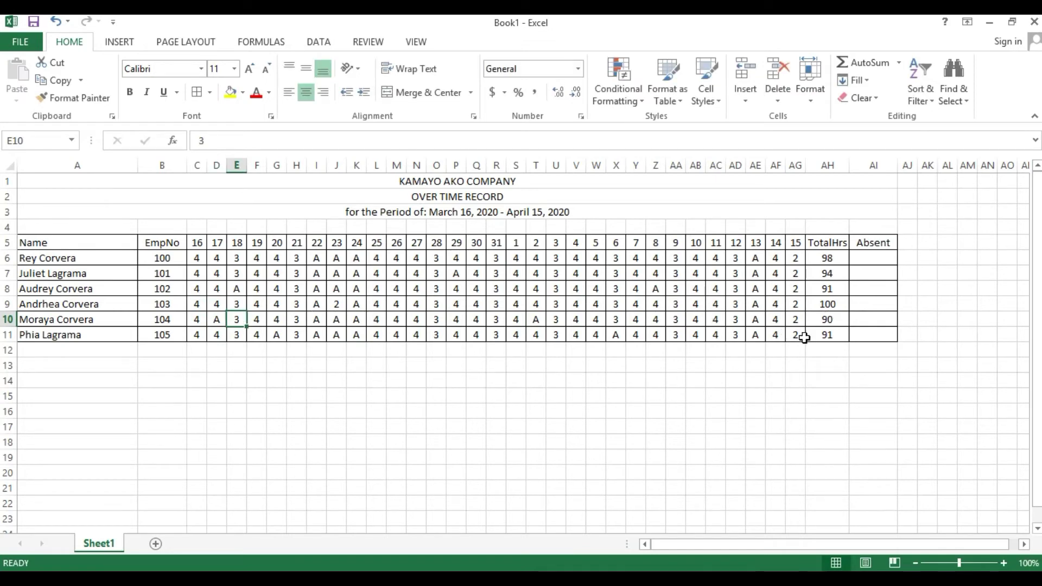
- Change employee 105's entries: I11 to 2, J11 to 1 and S11 to 2
left_click(820, 337)
left_click(573, 333)
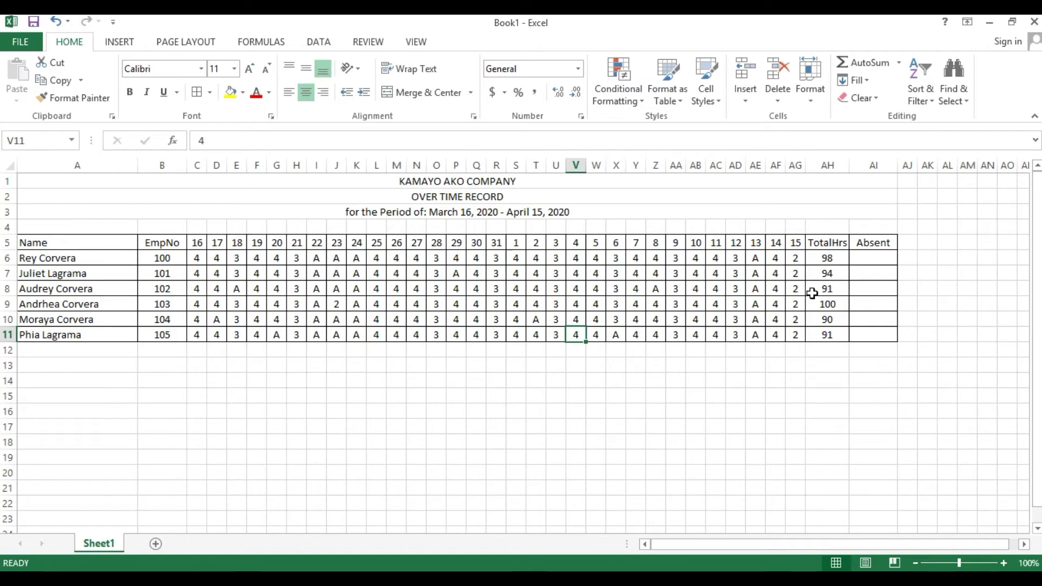
key("Left")
key("Left")
key("Left")
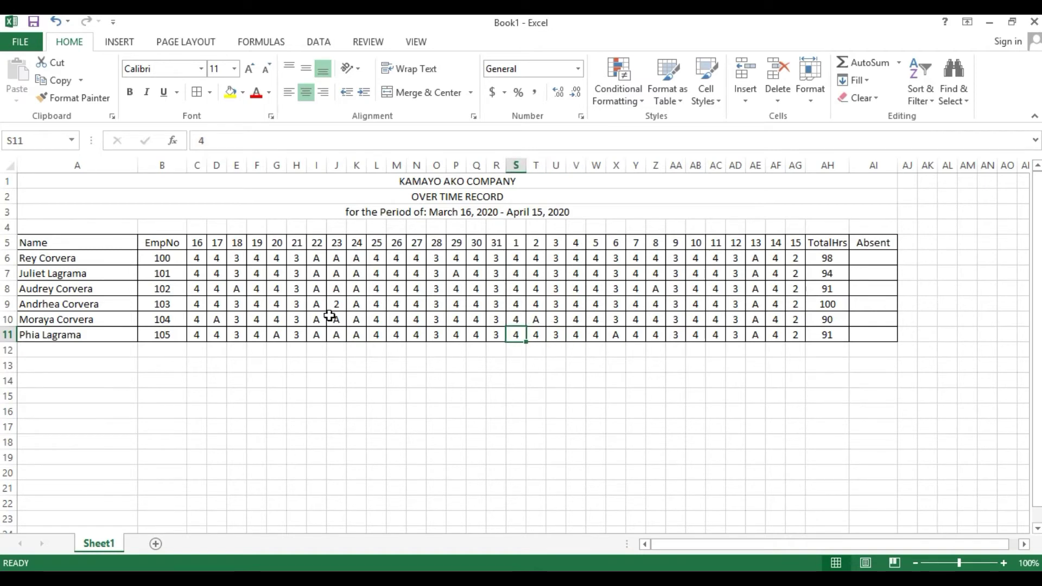
left_click(319, 333)
type("2")
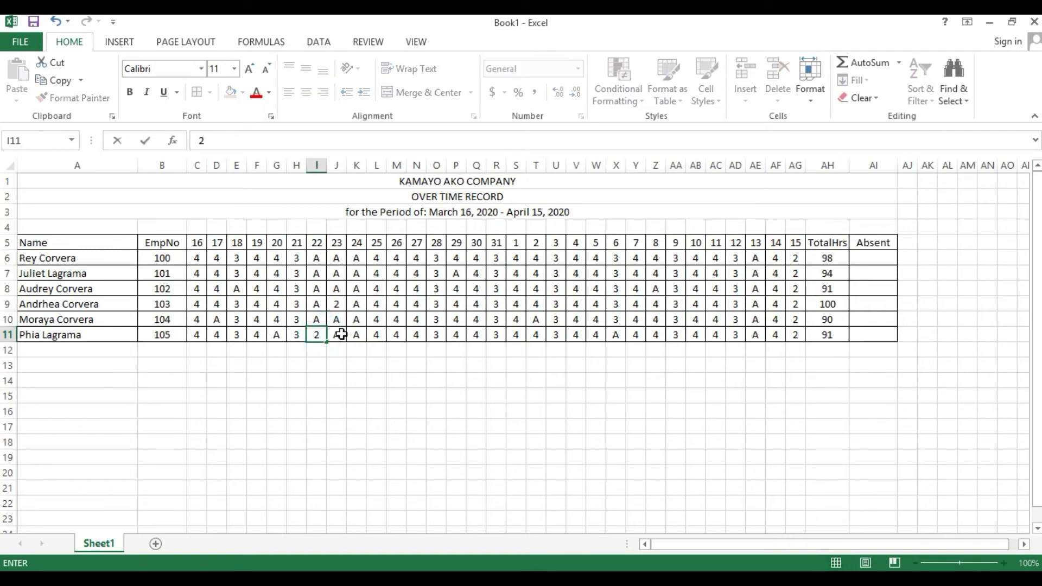
left_click(341, 334)
type("1")
key("Tab")
left_click(775, 274)
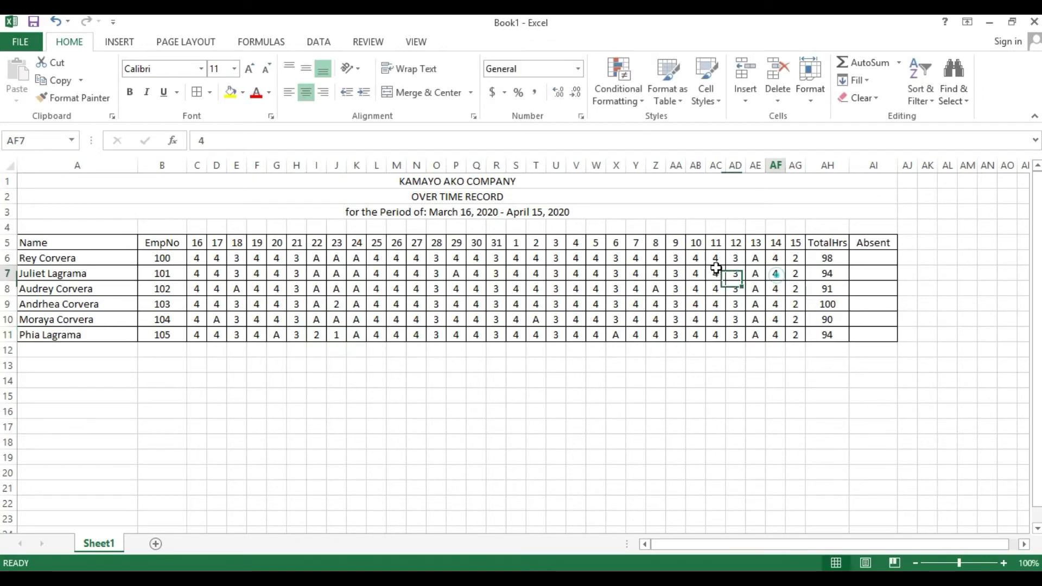
left_click(518, 334)
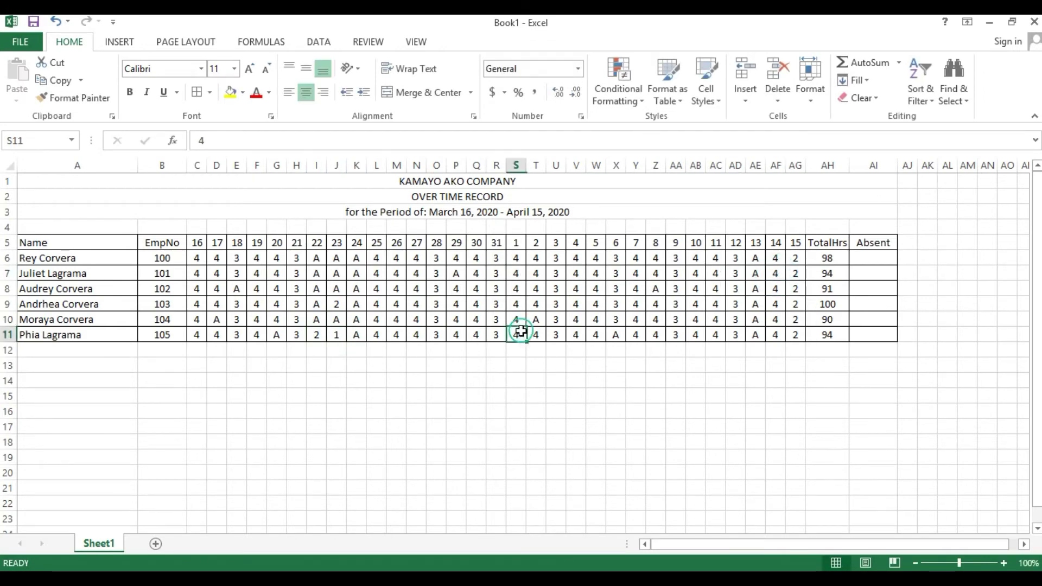
type("2")
key("Tab")
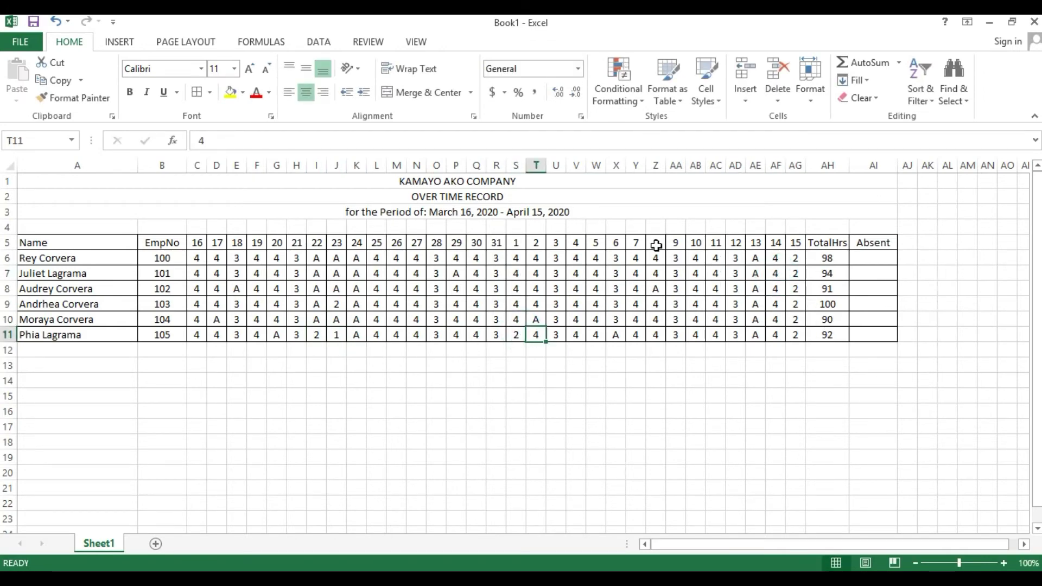
- Check the updated totals 98, 94, 91, 100, 90, 92 and select Absent cell AI6
left_click_drag(197, 259, 819, 328)
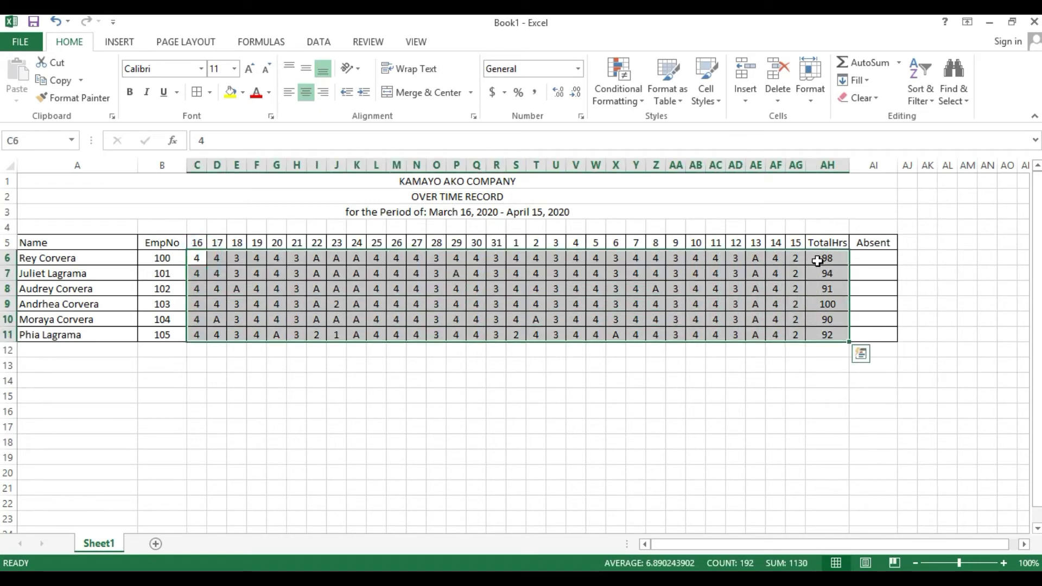
left_click(818, 261)
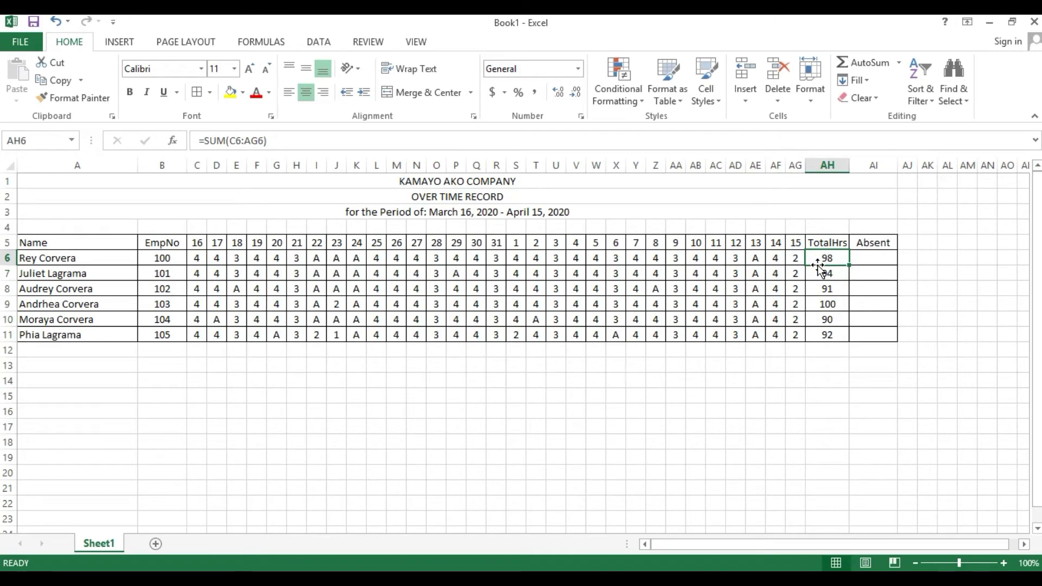
key("Down")
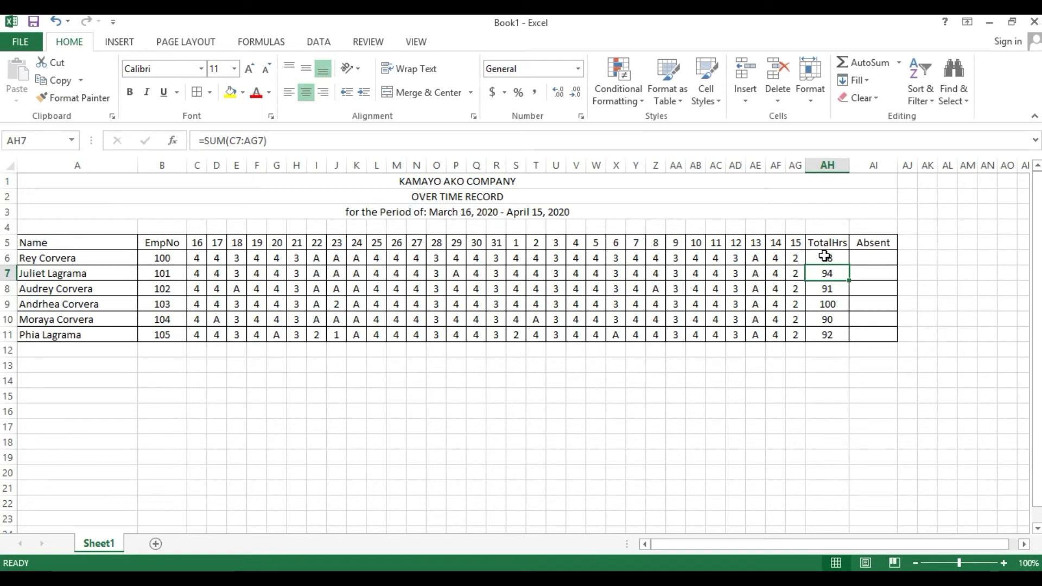
left_click_drag(828, 254, 831, 331)
left_click(883, 256)
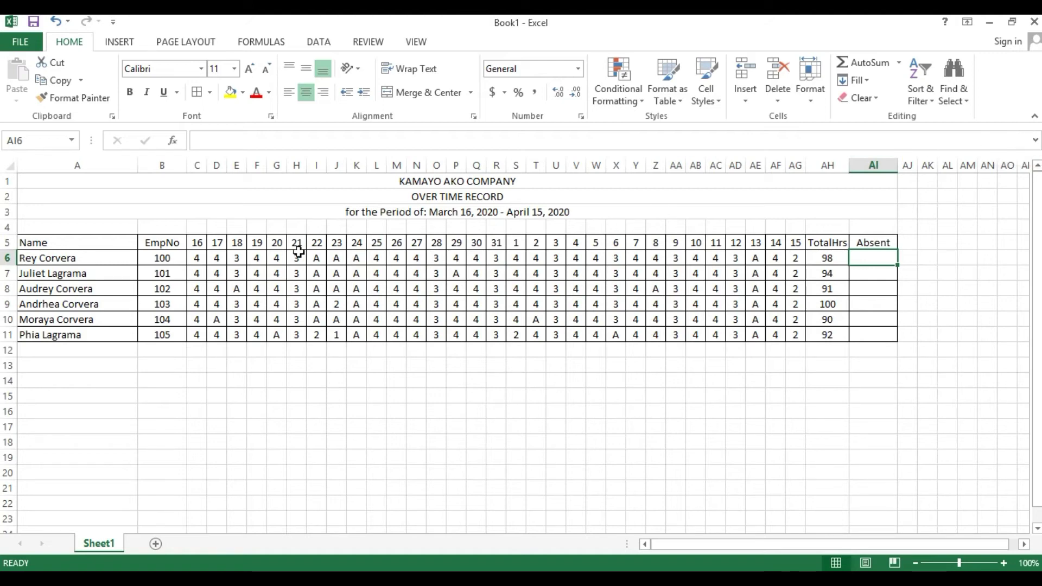
left_click_drag(194, 243, 768, 242)
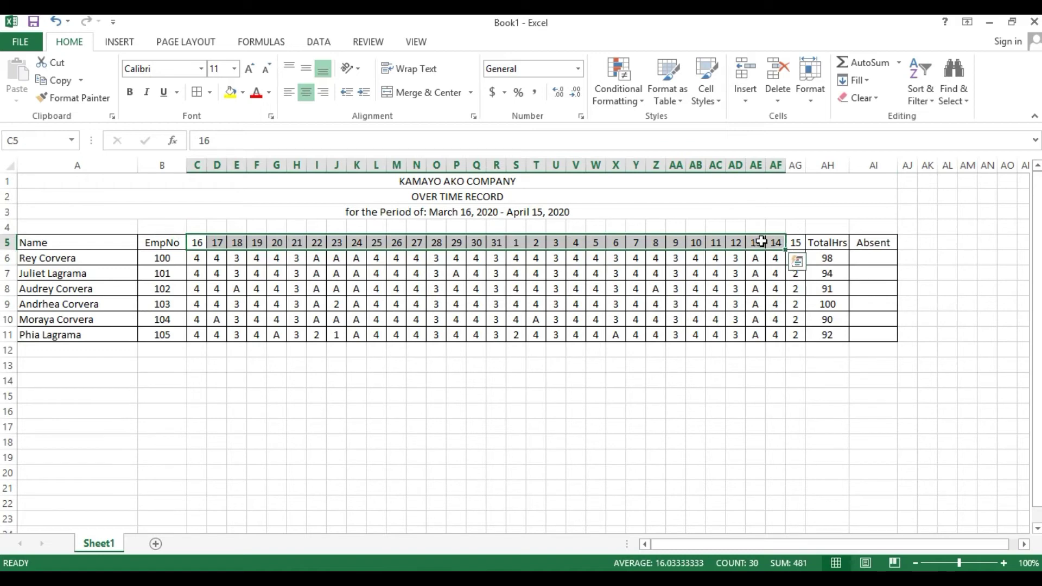
left_click(459, 212)
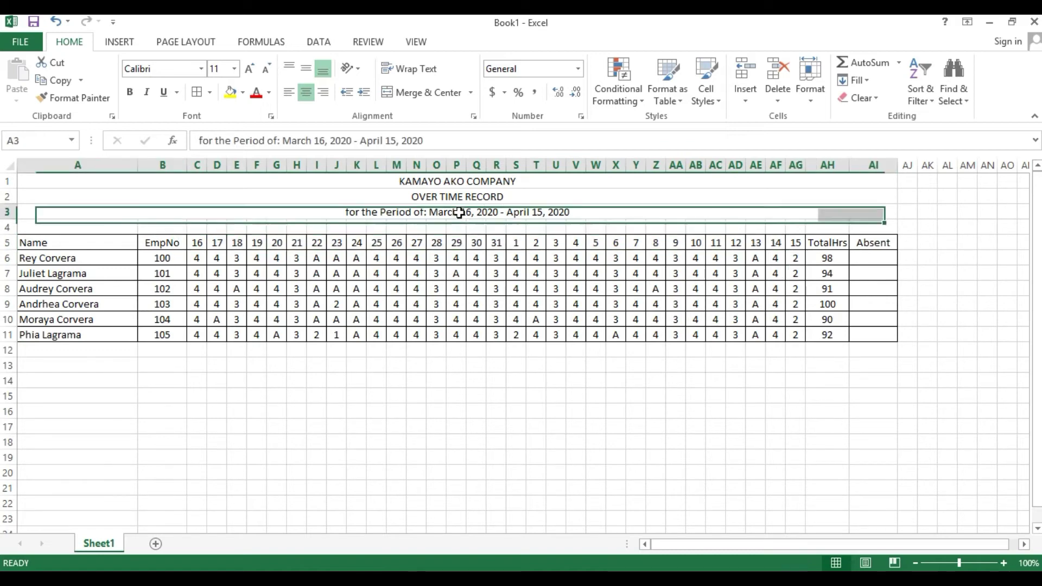
left_click(378, 259)
left_click(867, 257)
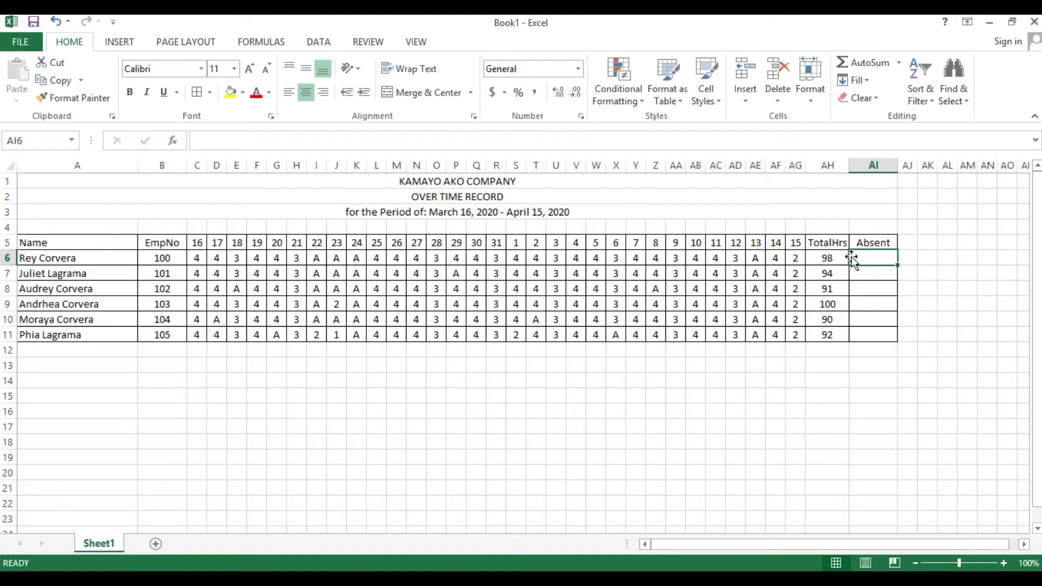
- Enter =COUNTIF(C6:AG6,"A") in AI6 to count employee 100's absences
type("=")
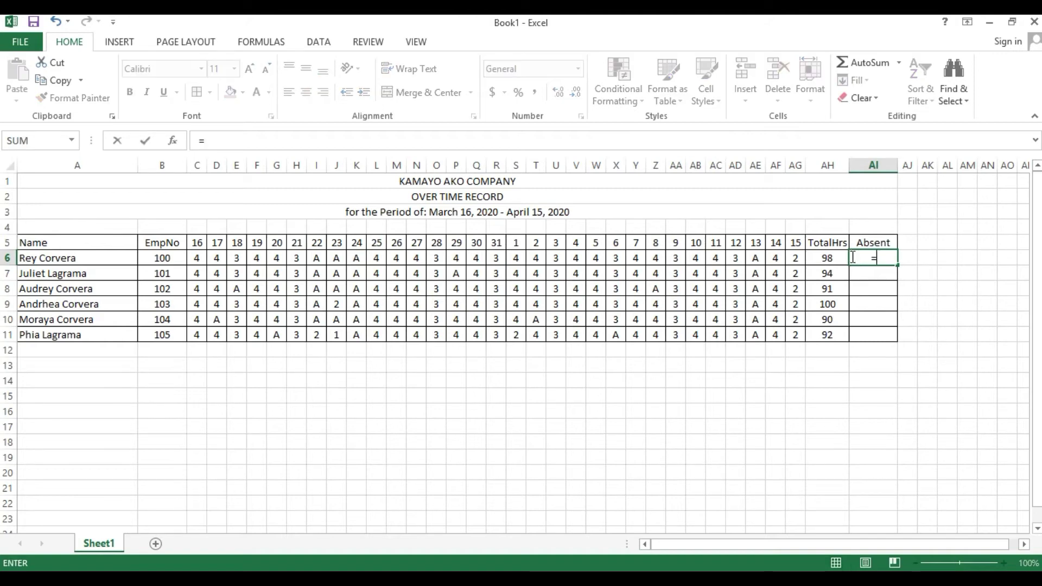
type("COU")
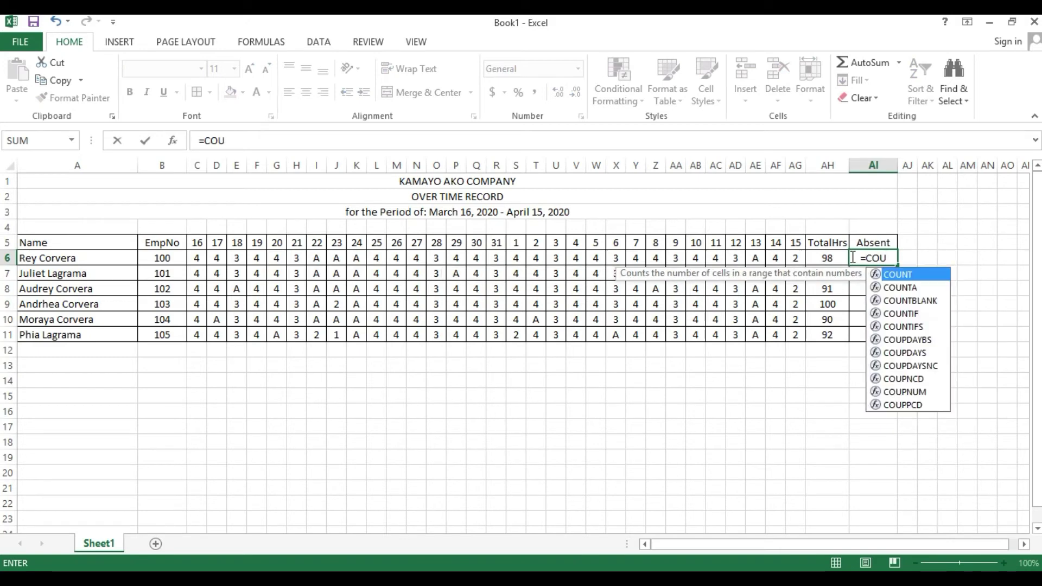
key("Down")
key("Down")
key("Down")
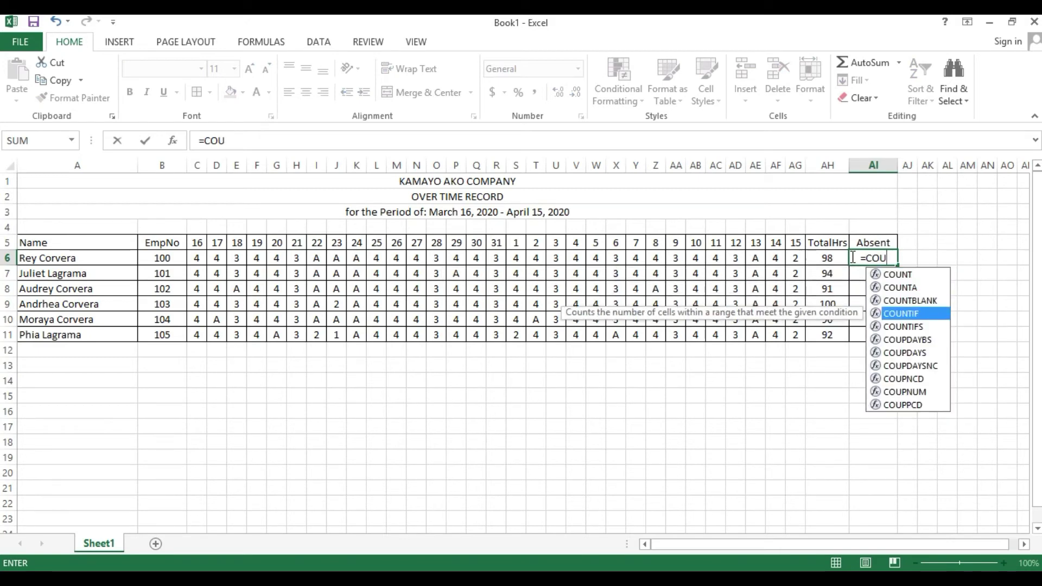
key("Tab")
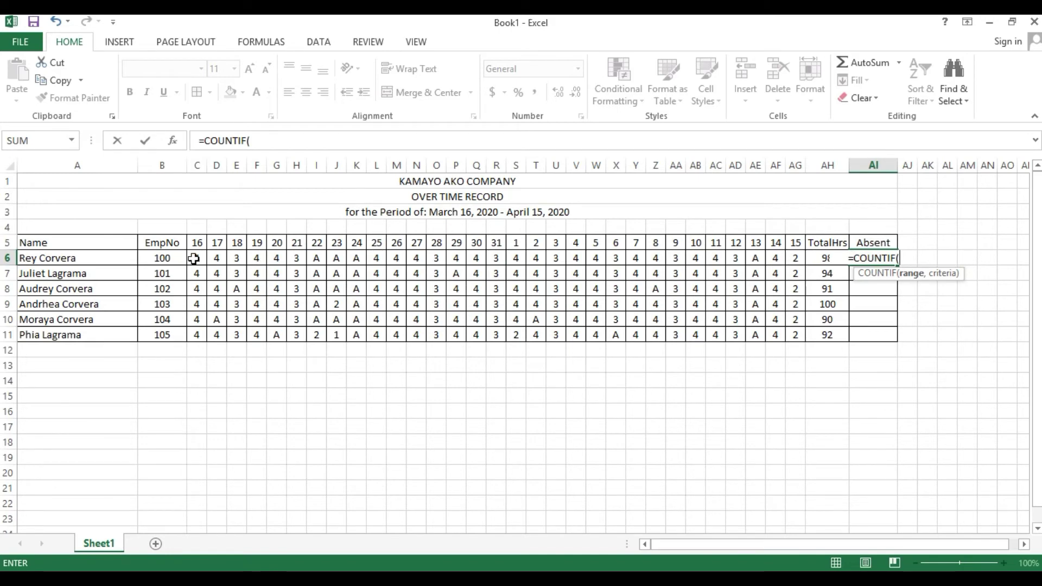
left_click_drag(196, 259, 802, 258)
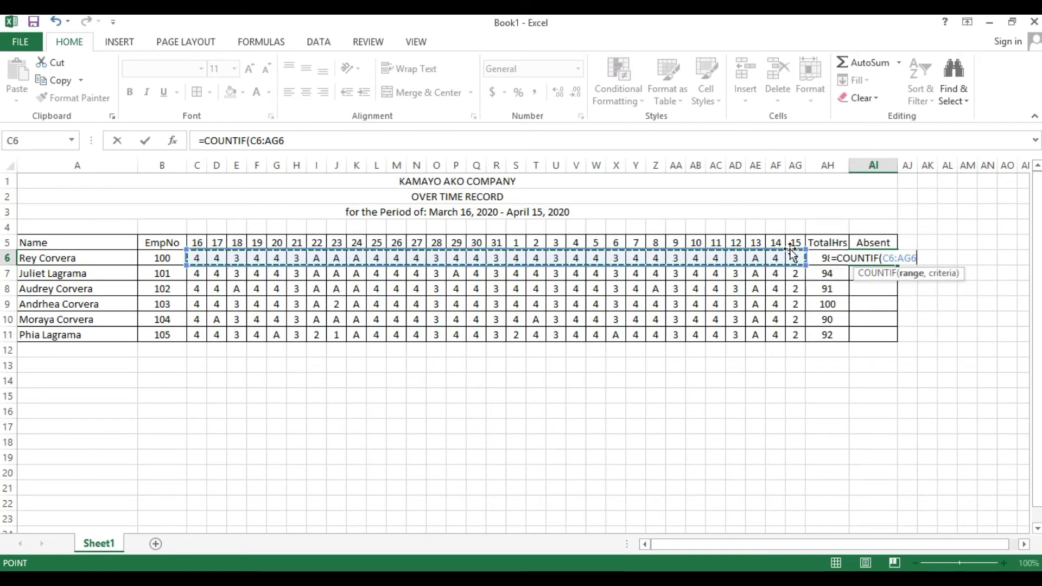
type(",")
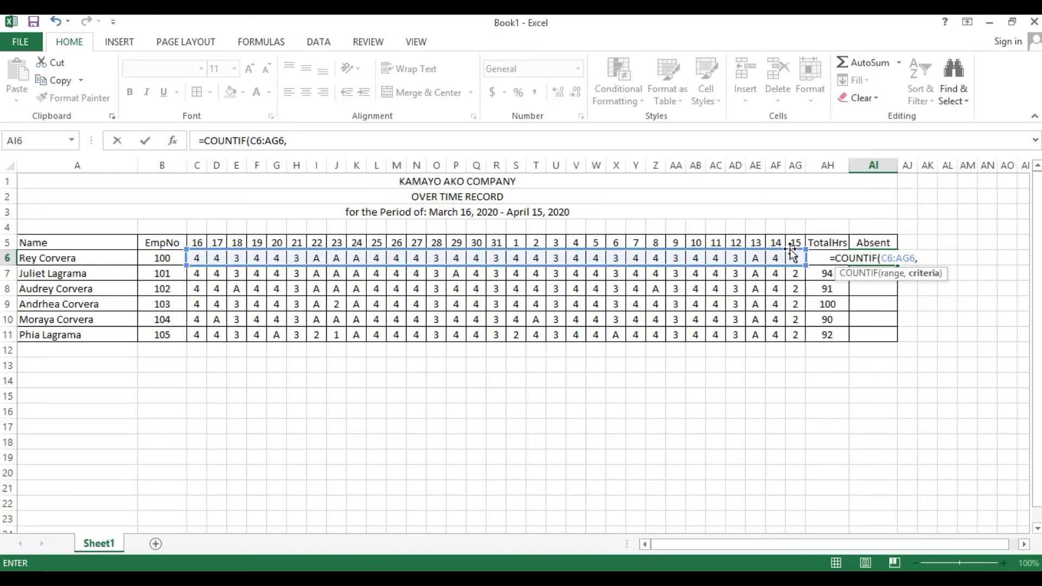
type("\"")
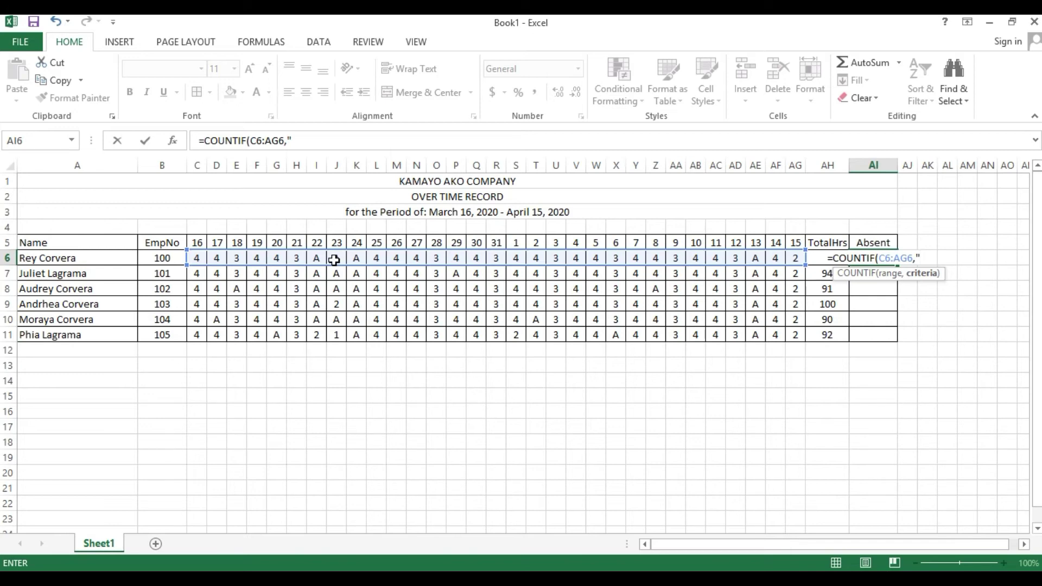
type("A")
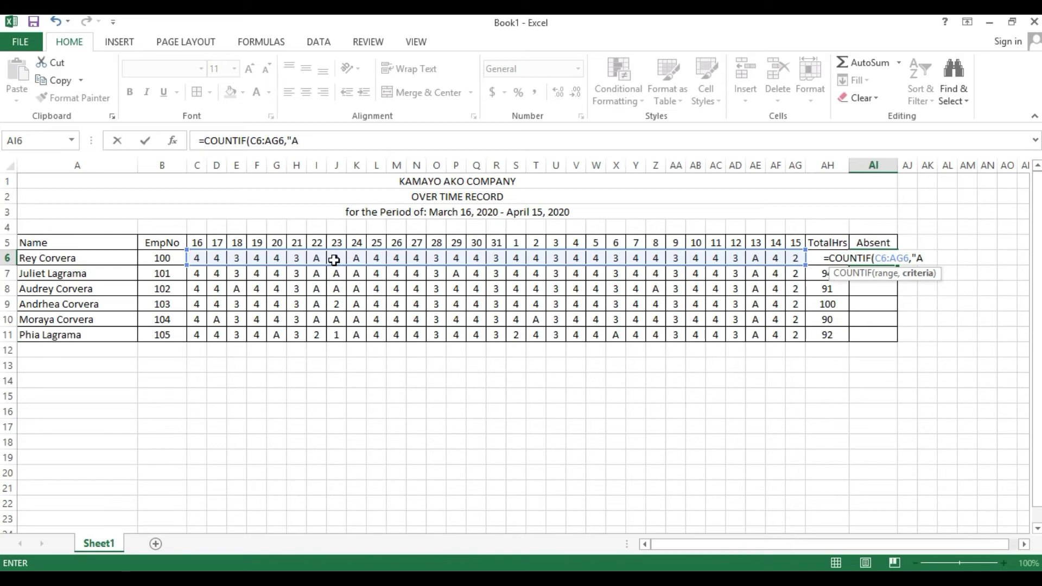
type("\"")
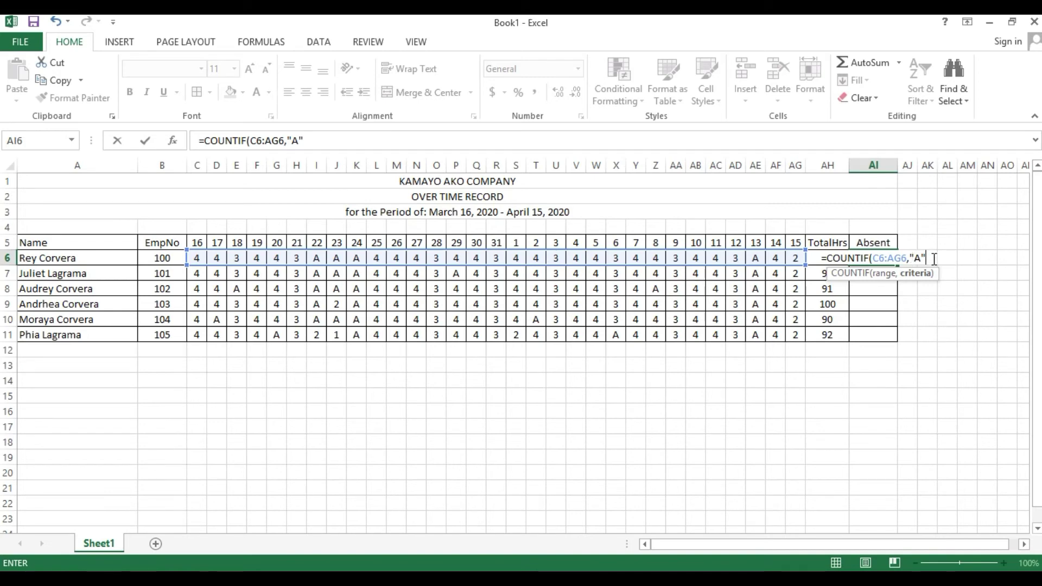
type(")")
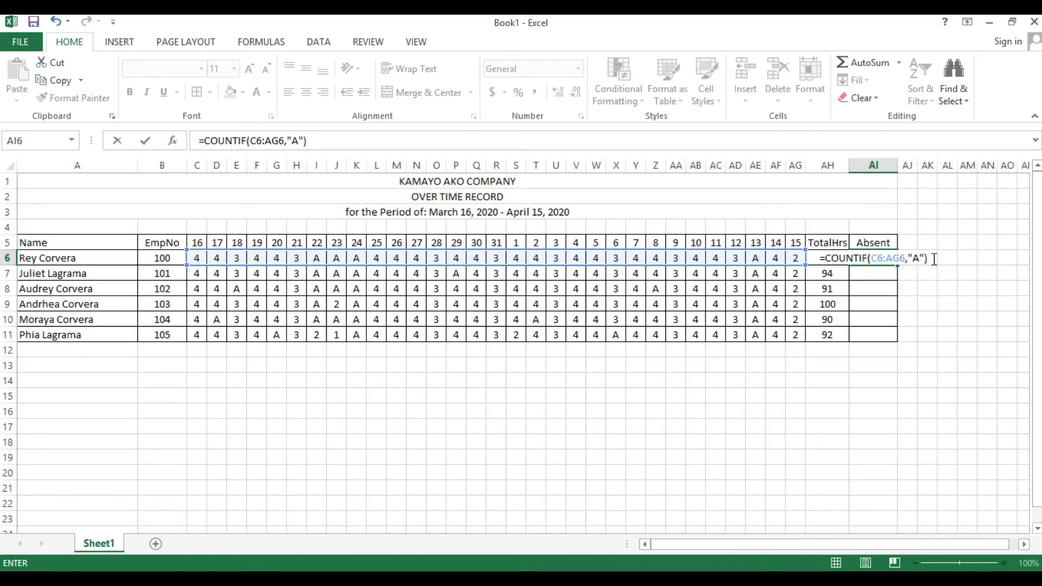
key("Return")
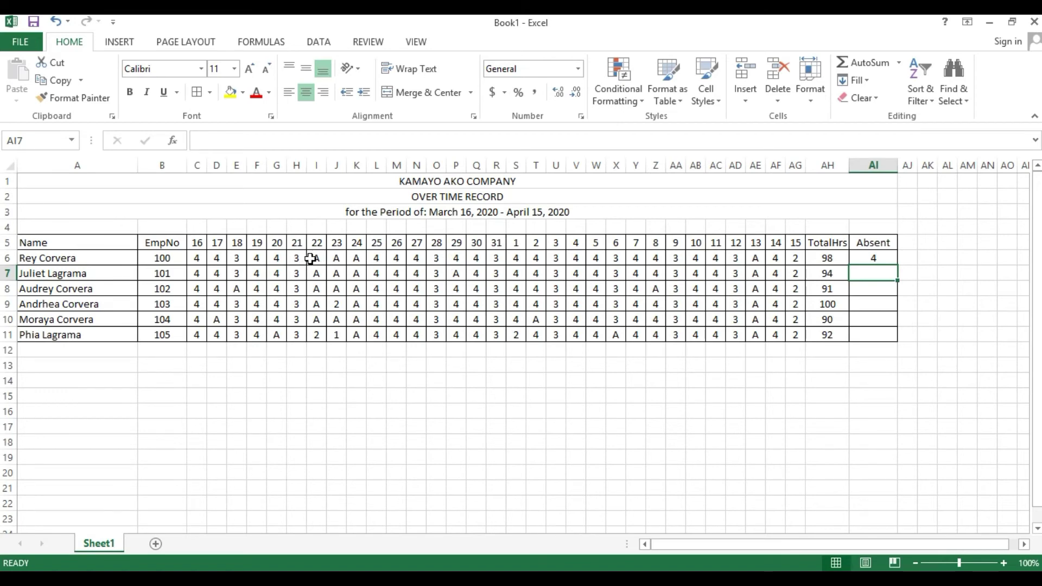
- Highlight employee 100's absent days I6:K6 and AE6 in yellow
left_click_drag(314, 259, 360, 258)
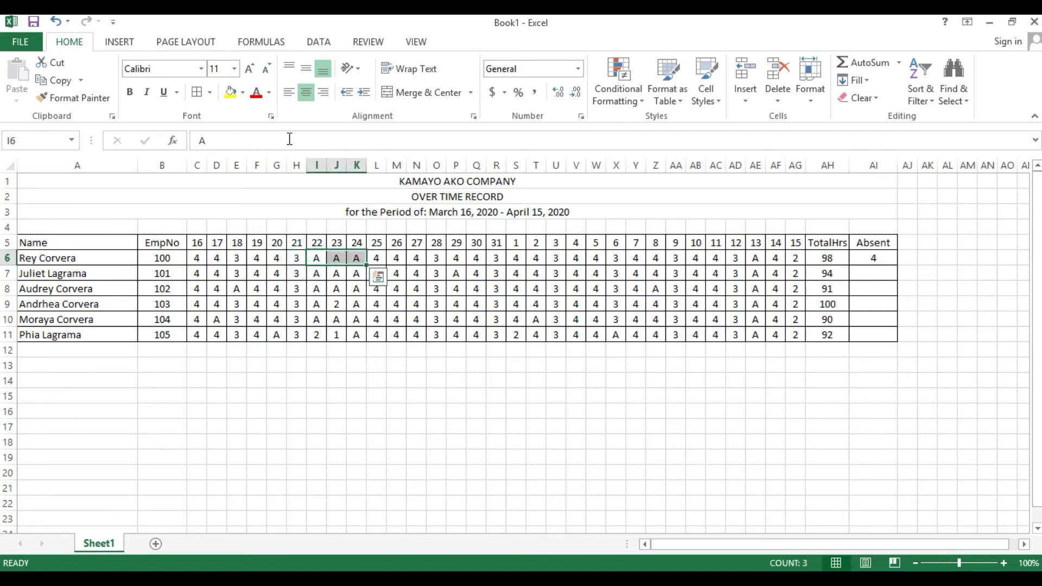
left_click(230, 92)
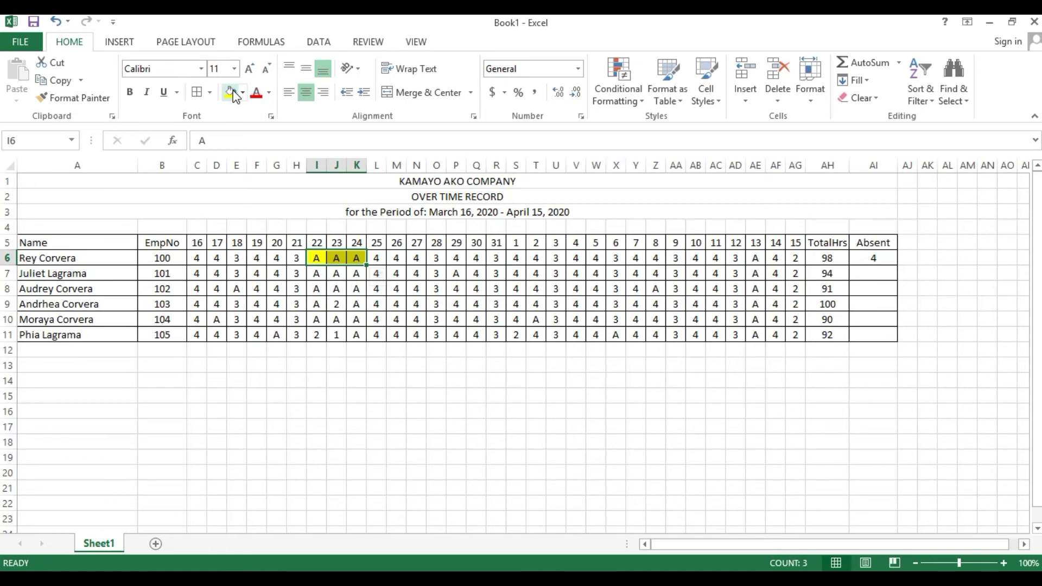
left_click(756, 258)
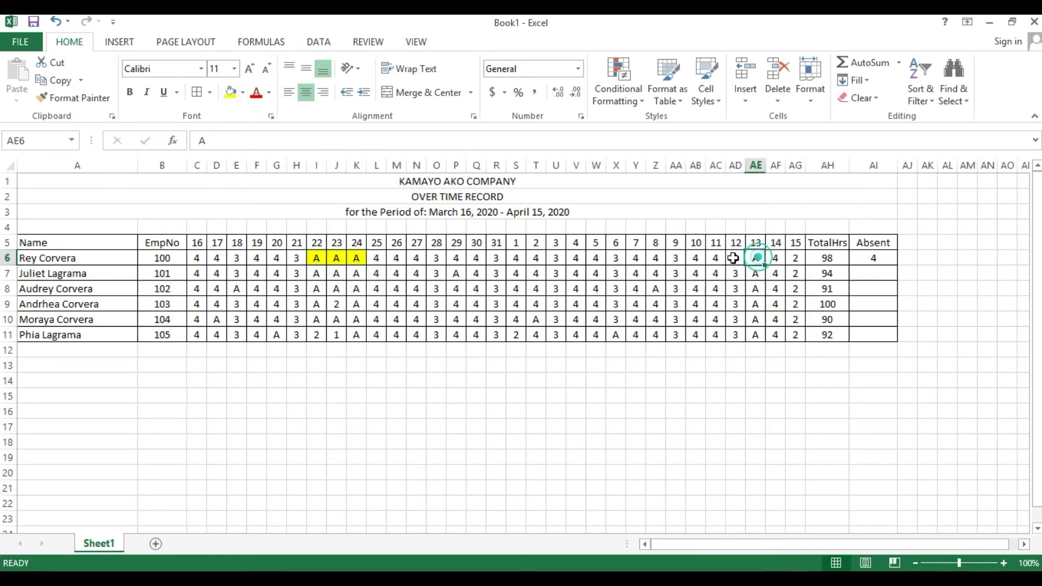
left_click(230, 92)
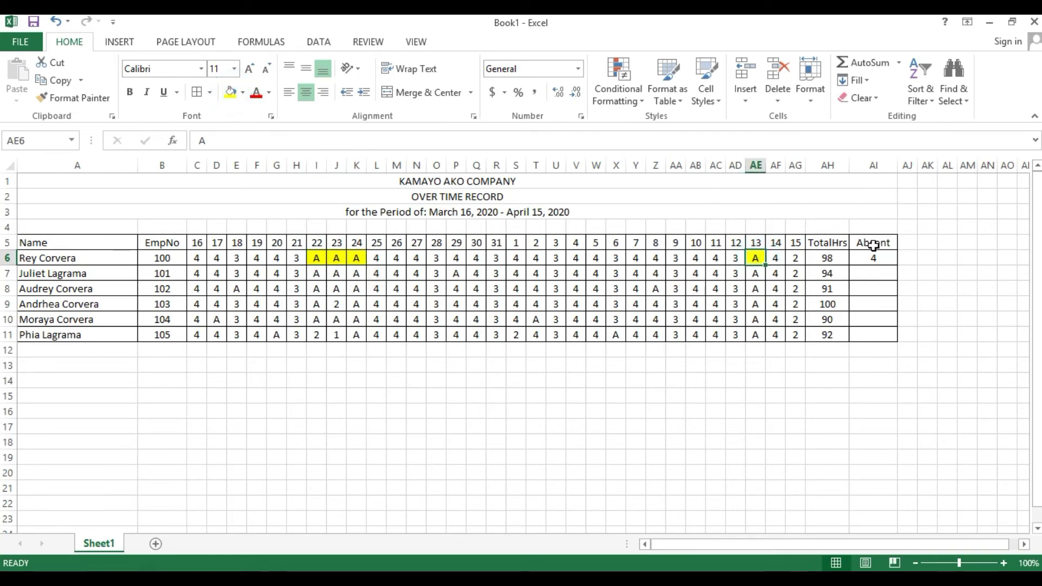
- Fill the COUNTIF formula down to AI11, giving 4, 5, 6, 3, 6, 4
left_click(880, 259)
left_click_drag(898, 266, 891, 340)
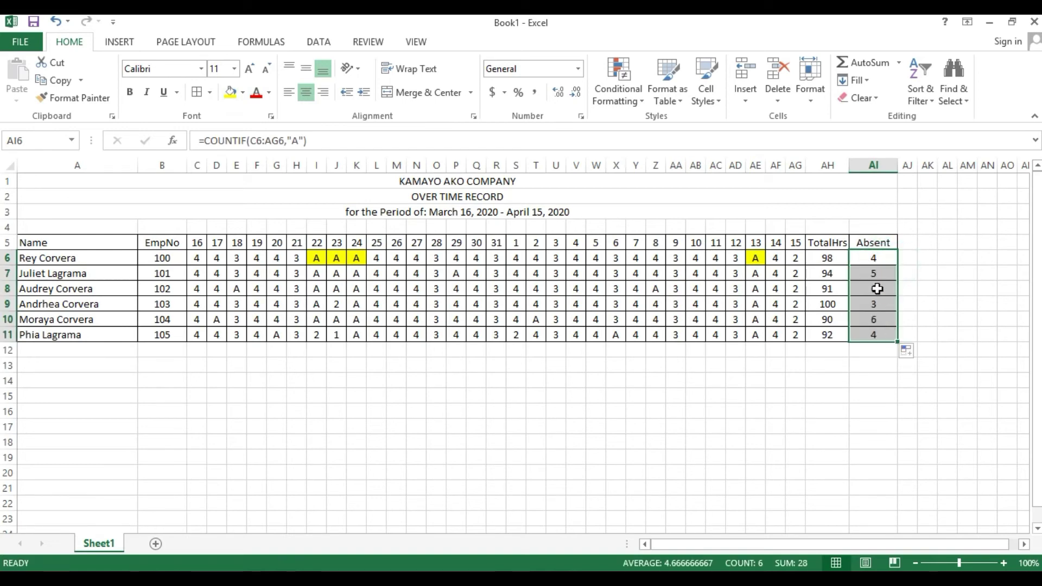
left_click(873, 273)
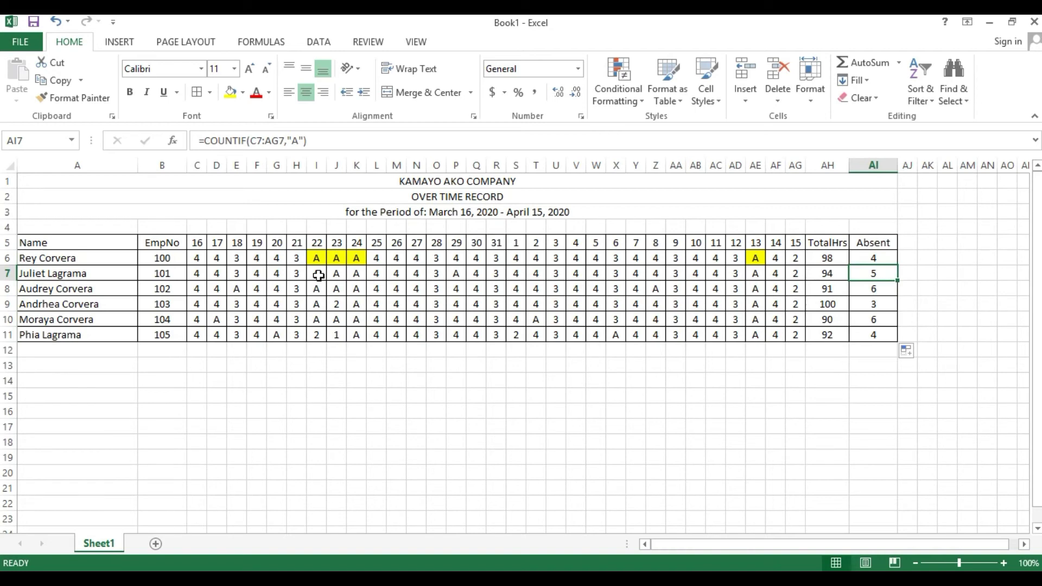
- Highlight the second employee's absent days I7:K7, P7 and AE7 in yellow
left_click_drag(317, 273, 357, 273)
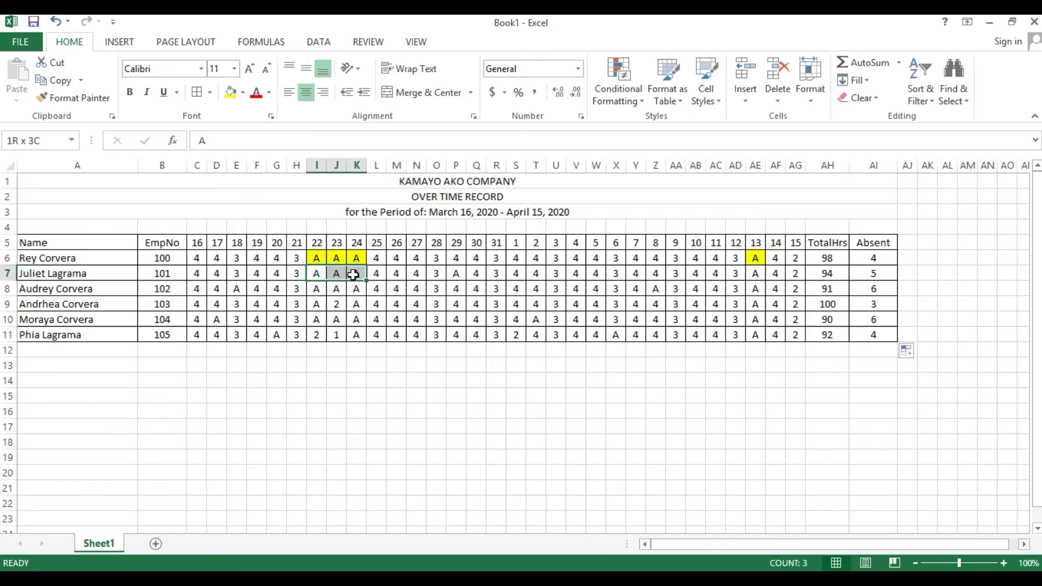
left_click(231, 91)
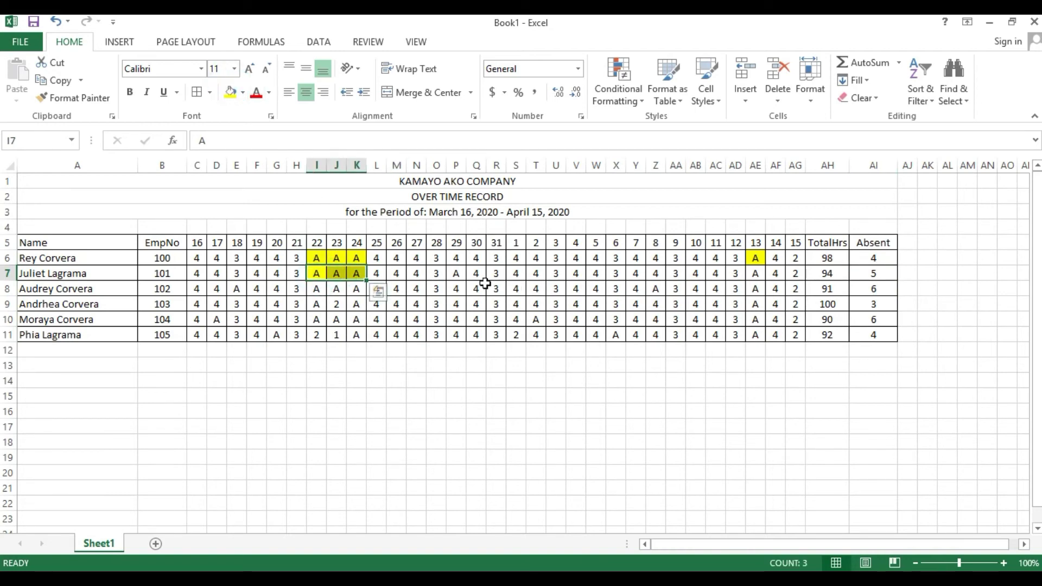
left_click(452, 273)
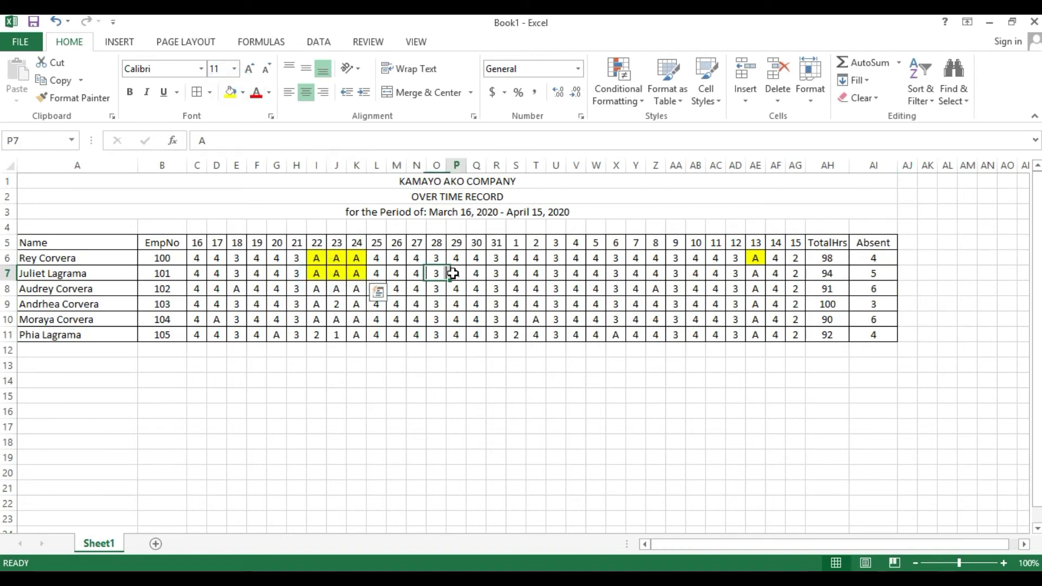
left_click(756, 274, "ctrl")
left_click(231, 91)
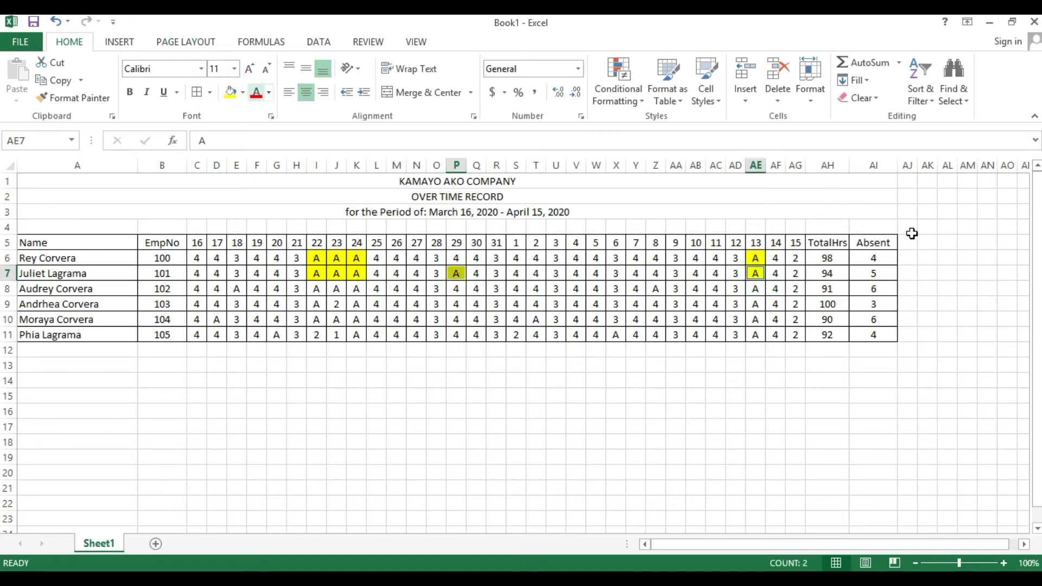
left_click(874, 277)
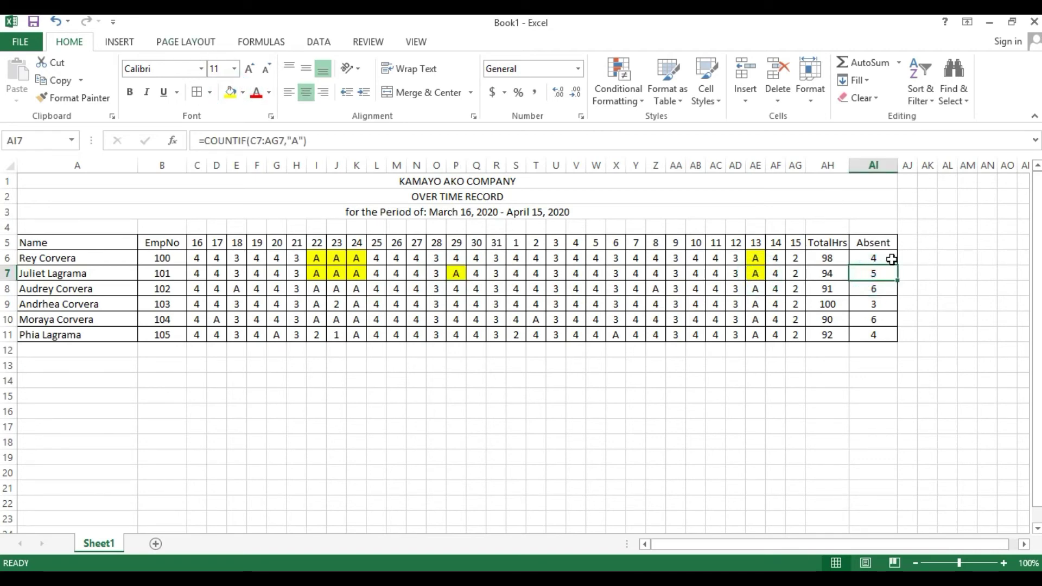
left_click(868, 259)
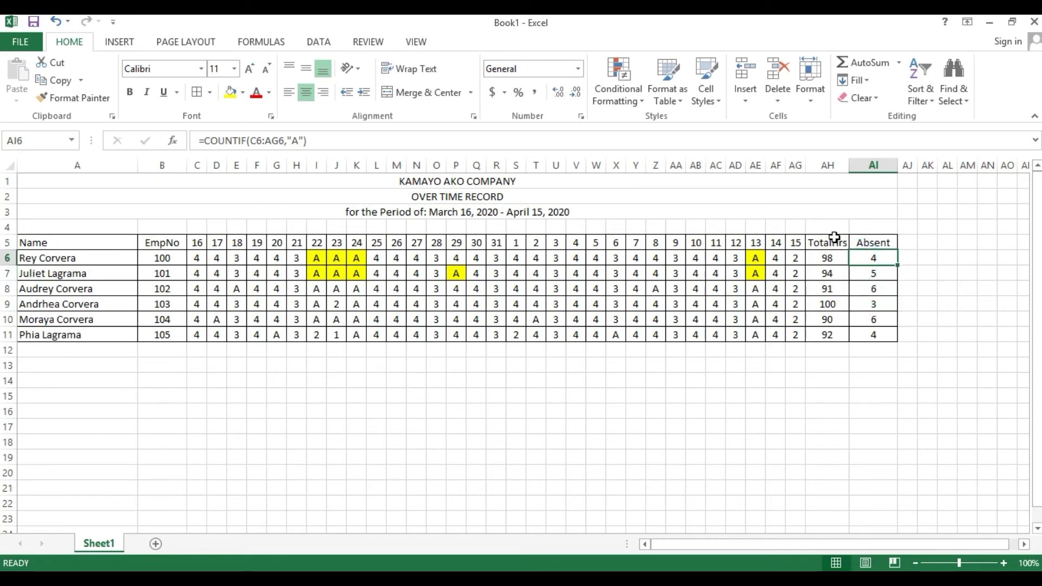
- Review the total hours formula in AH6 and the absence formula in AI6 without changing them
left_click(819, 260)
double_click(822, 258)
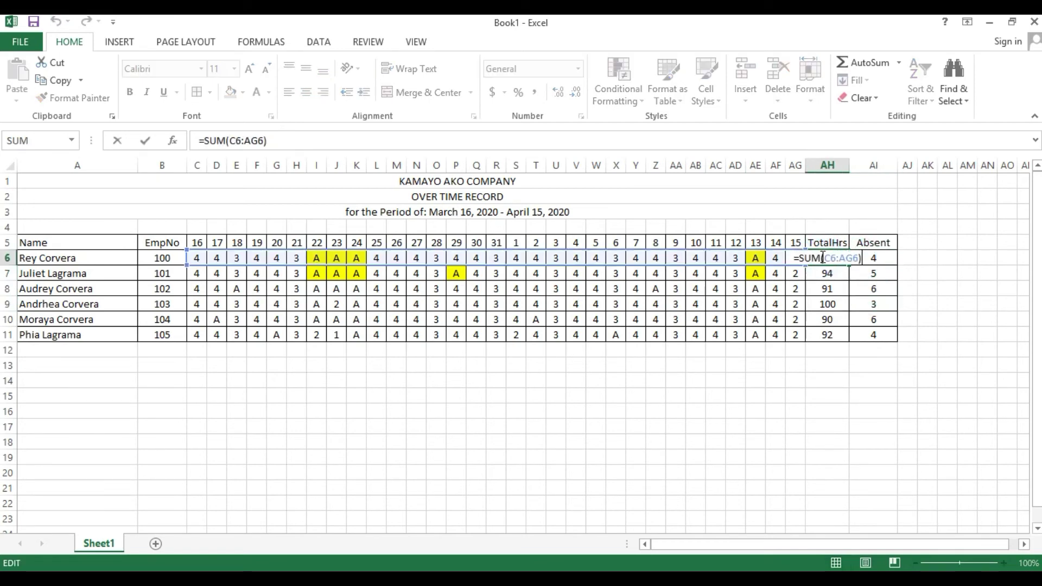
key("Escape")
left_click(551, 212)
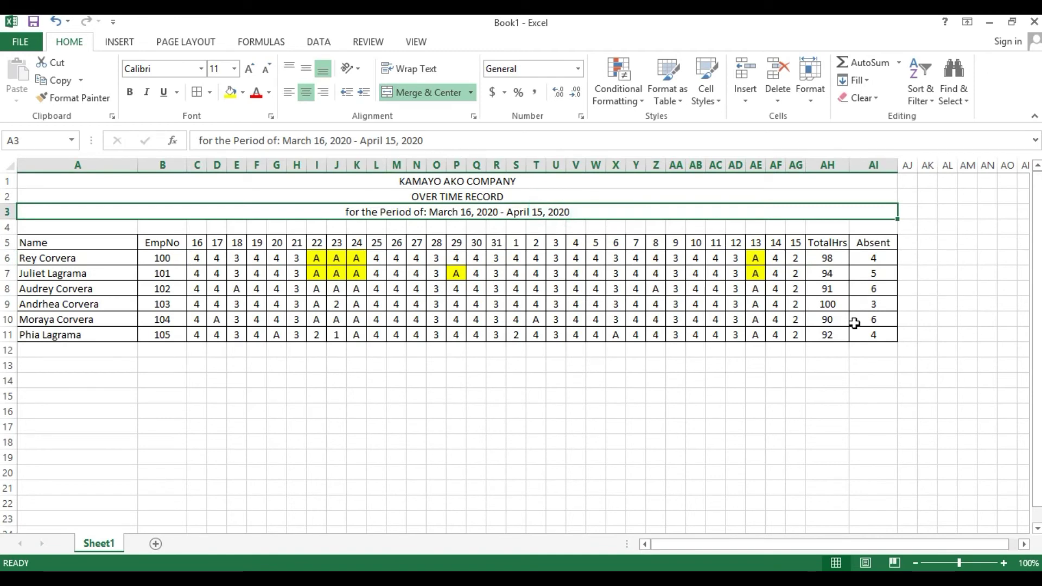
left_click(878, 261)
double_click(874, 260)
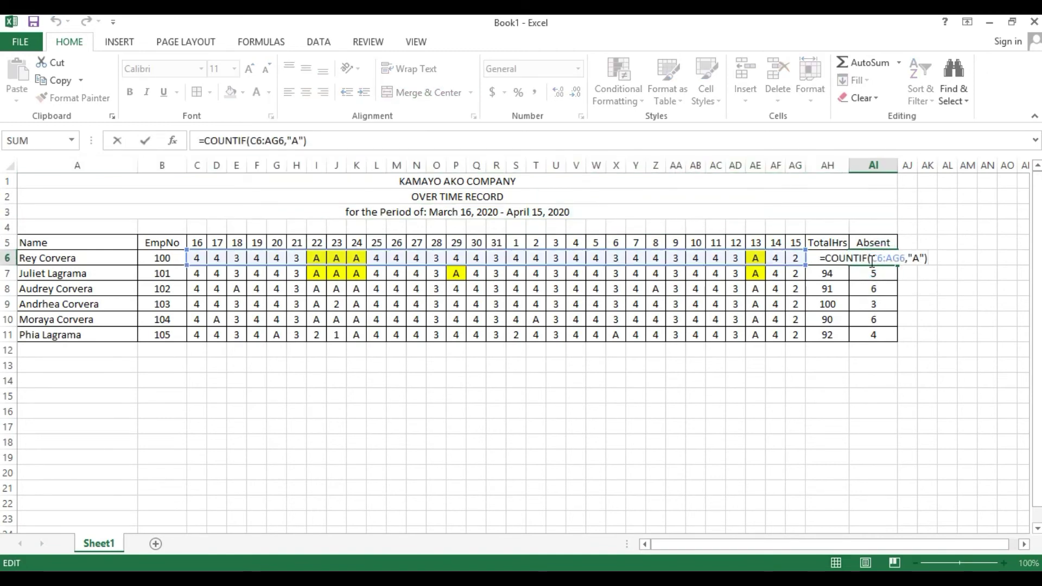
key("Escape")
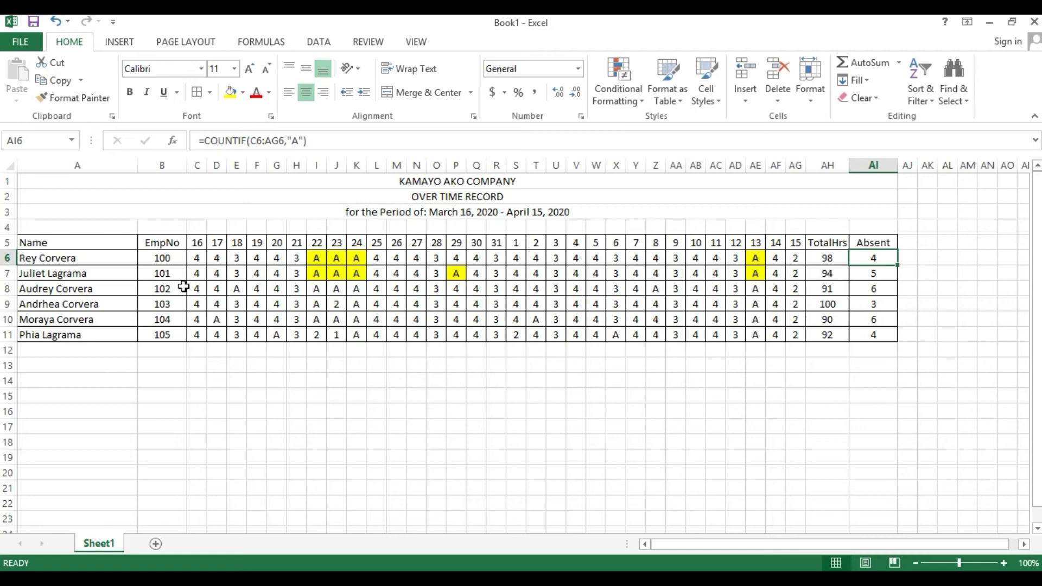
- Bold the OVER TIME RECORD title and rename Sheet1 to Overtime
left_click(361, 197)
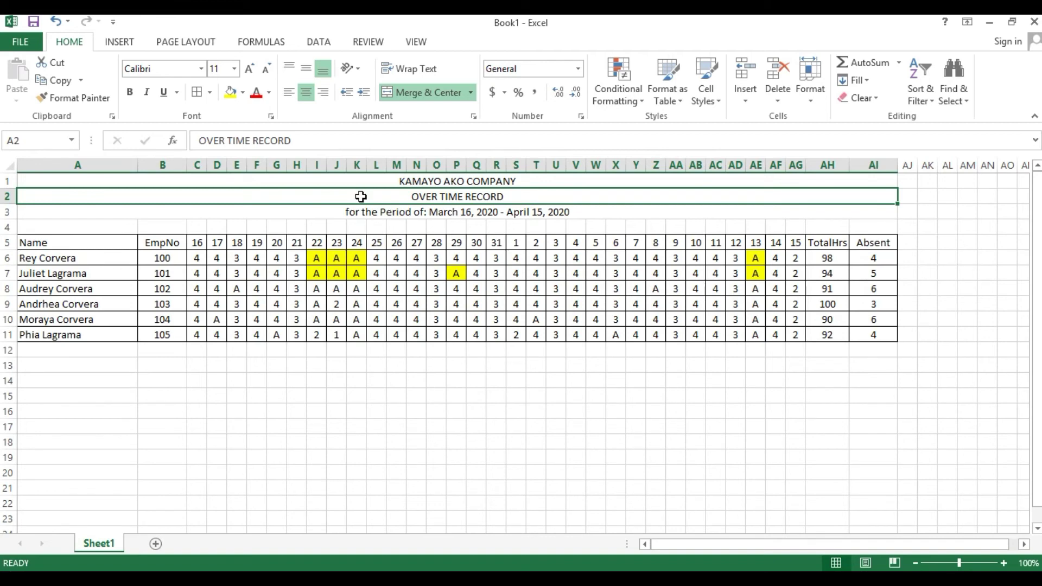
key("ctrl+b")
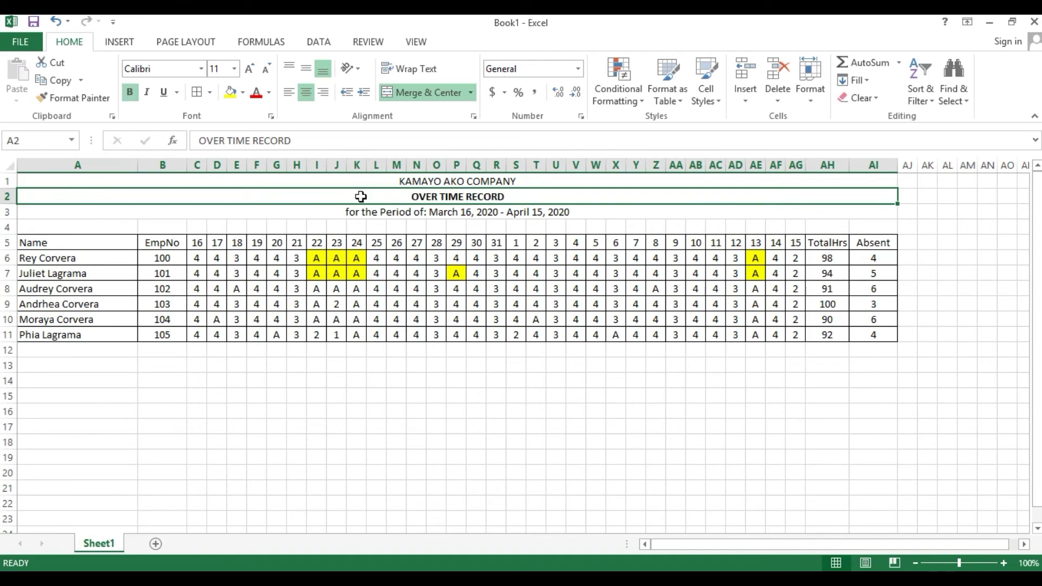
right_click(103, 549)
left_click(142, 405)
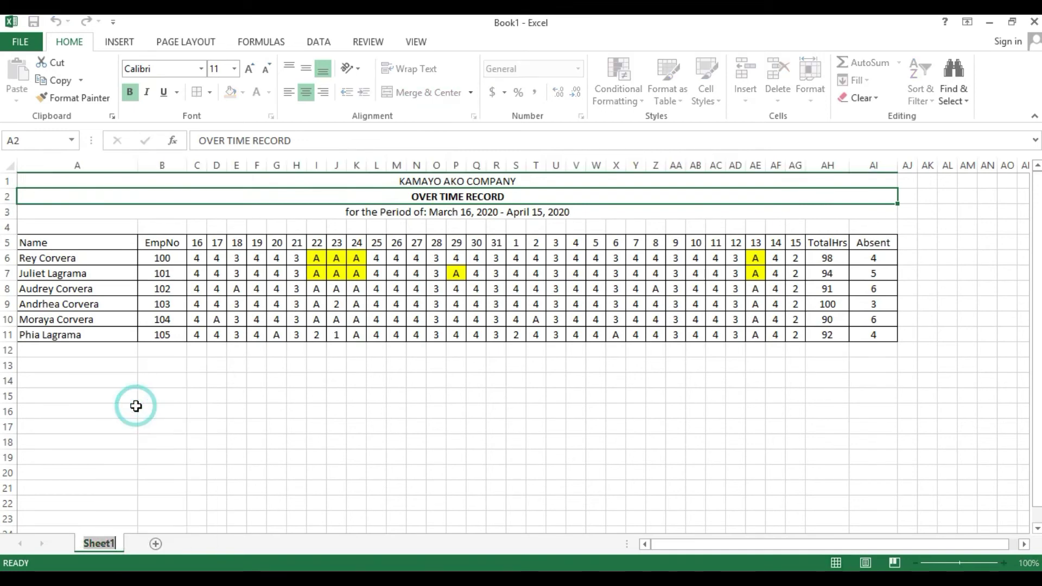
type("Or")
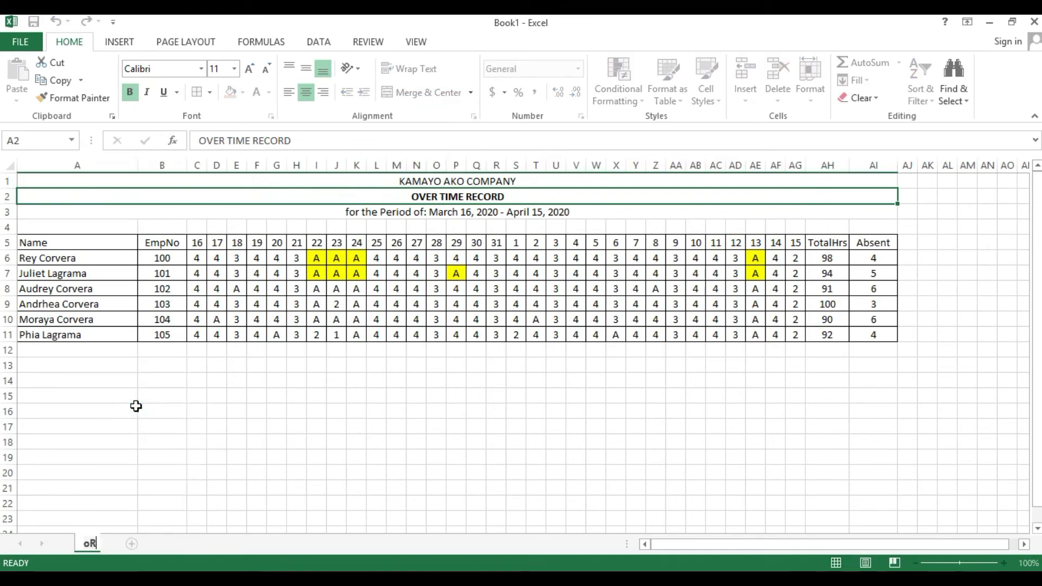
type("ertime")
key("Return")
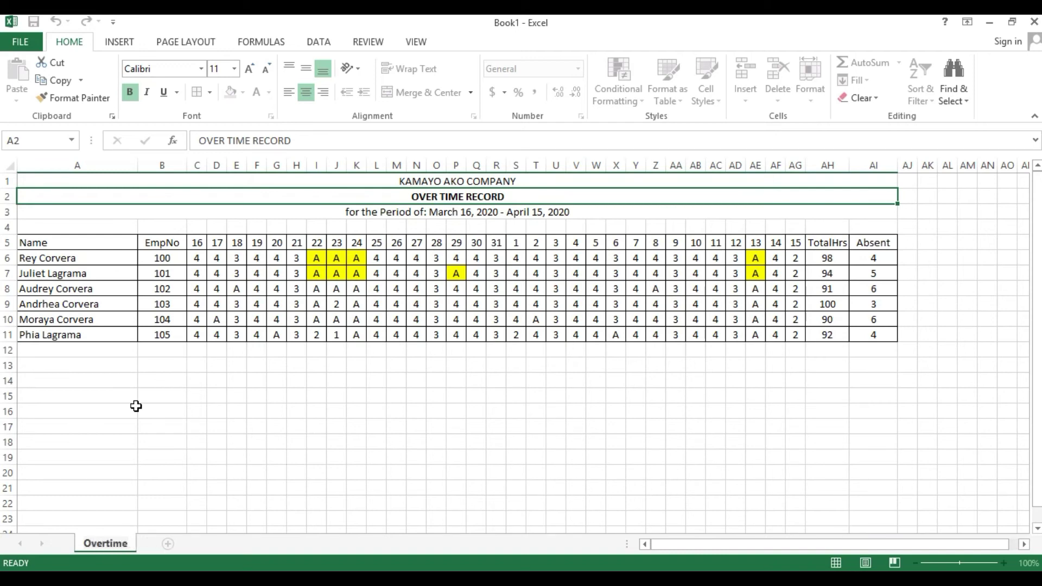
left_click(136, 407)
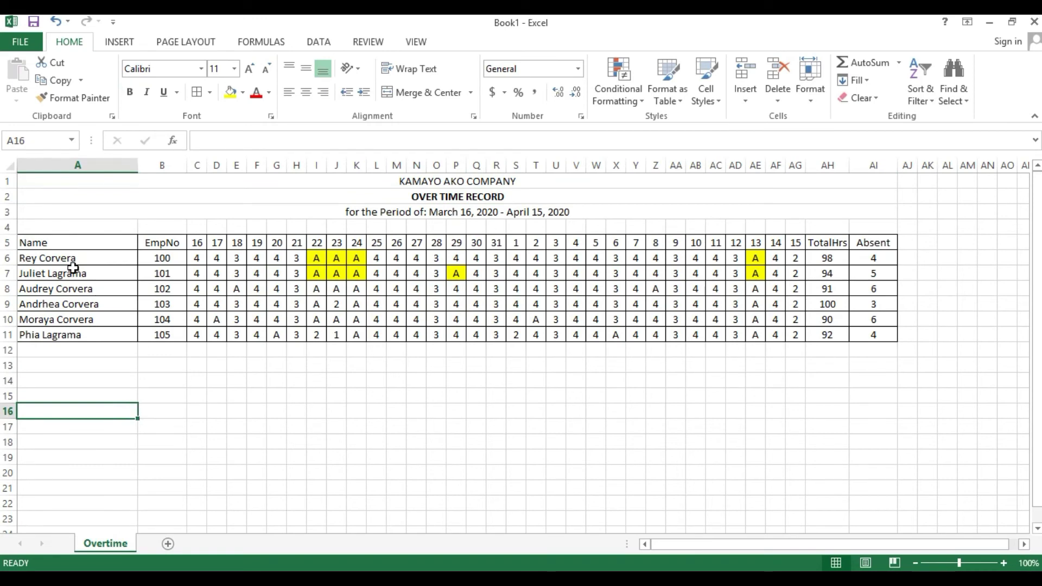
left_click(10, 228)
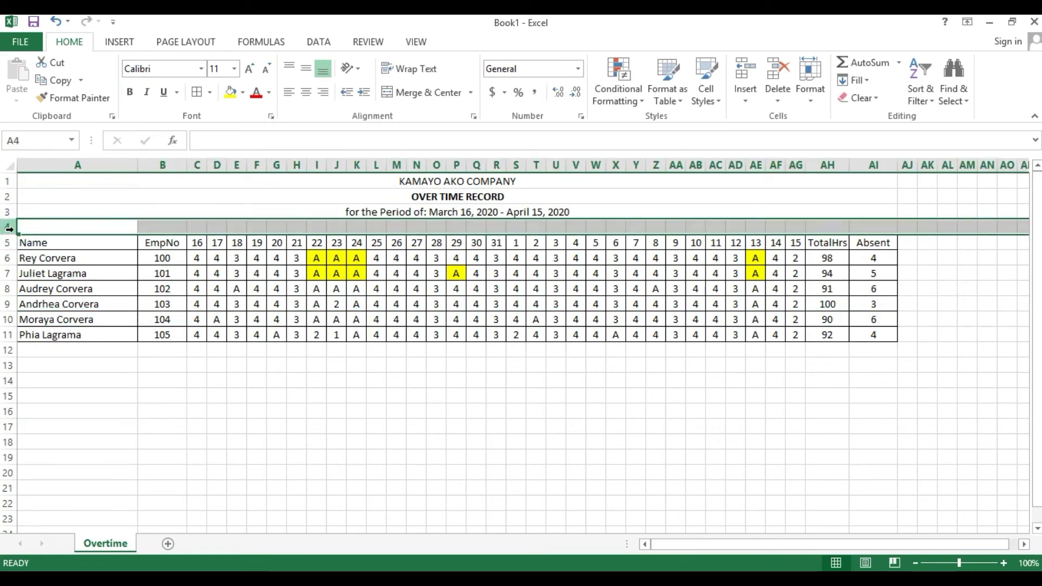
- Insert one extra blank row above the overtime table, moving it to row 6, and add a blank Sheet2
key("ctrl+shift+plus")
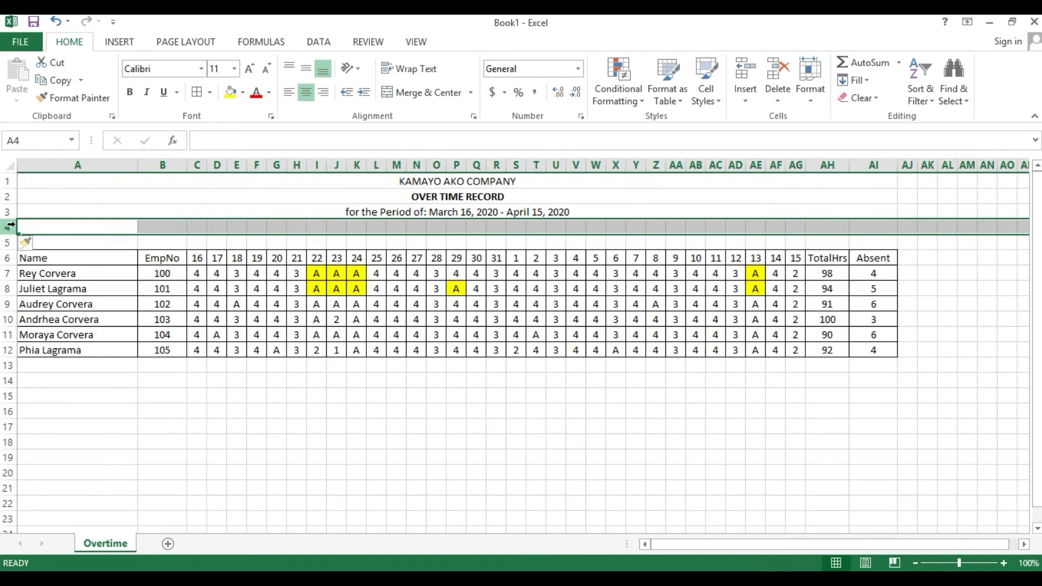
left_click(10, 240)
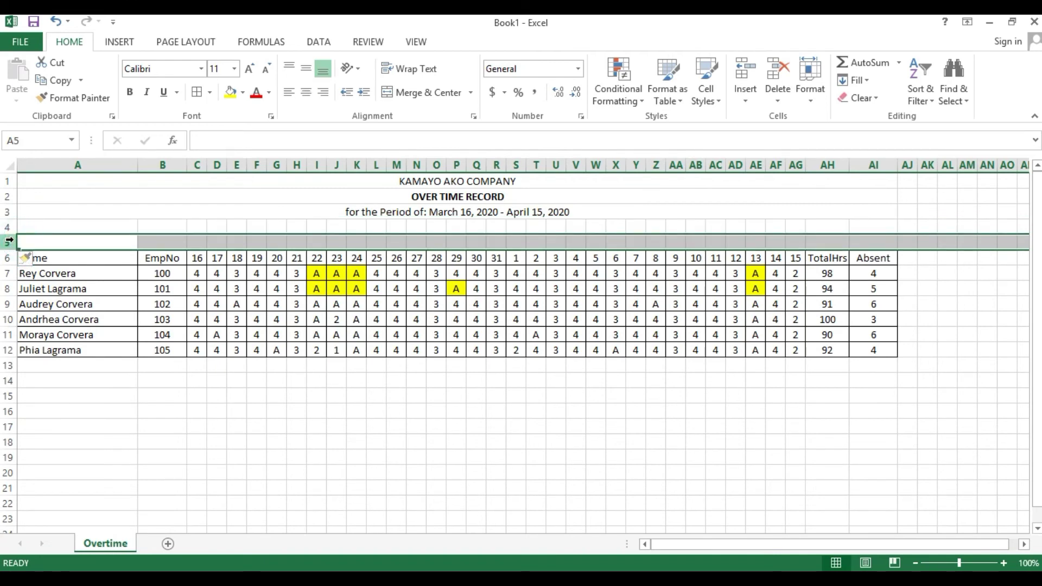
key("ctrl+shift+plus")
left_click(8, 258)
right_click(8, 258)
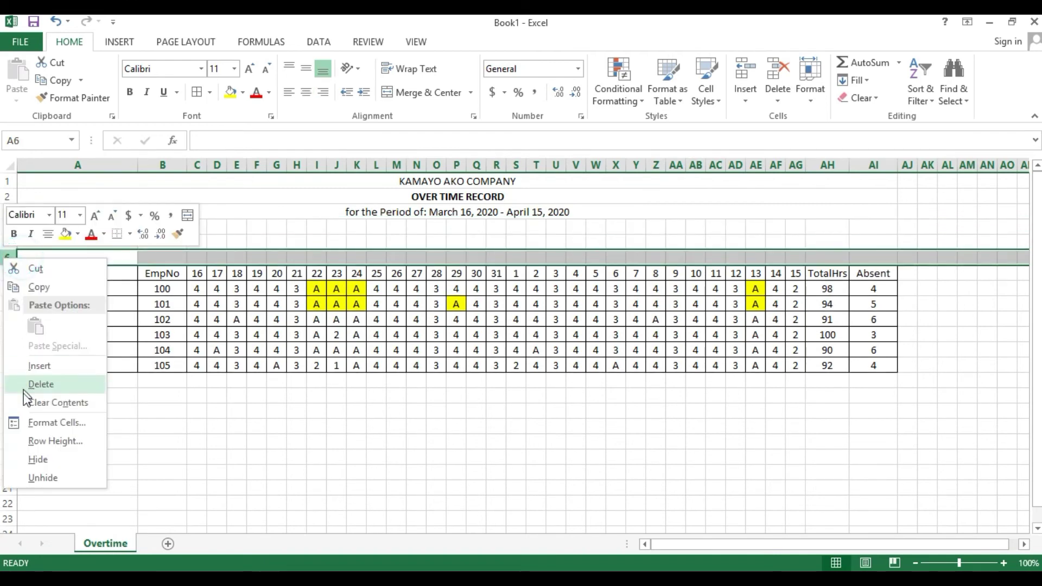
left_click(67, 382)
left_click(199, 410)
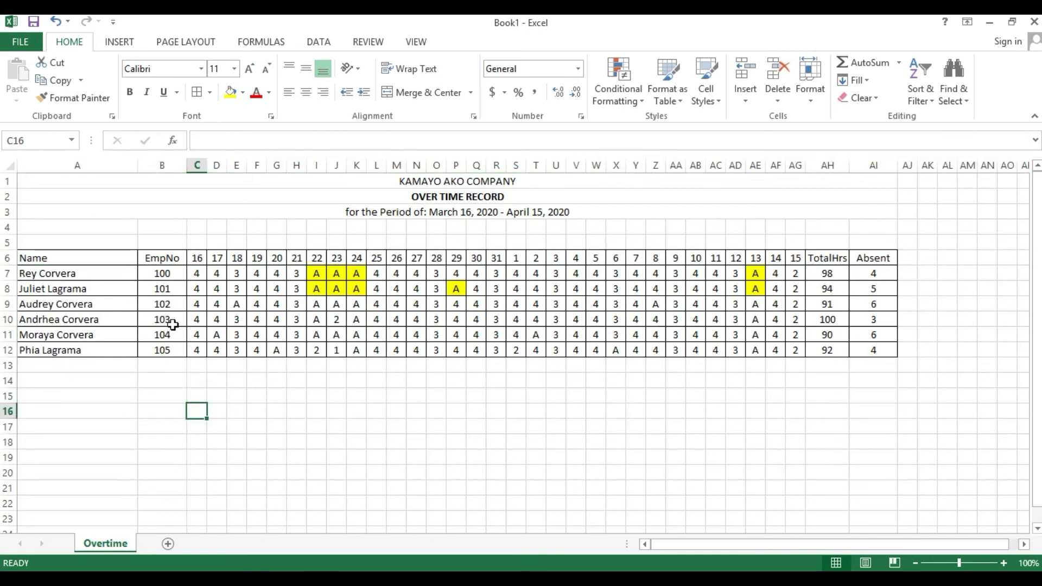
left_click(168, 544)
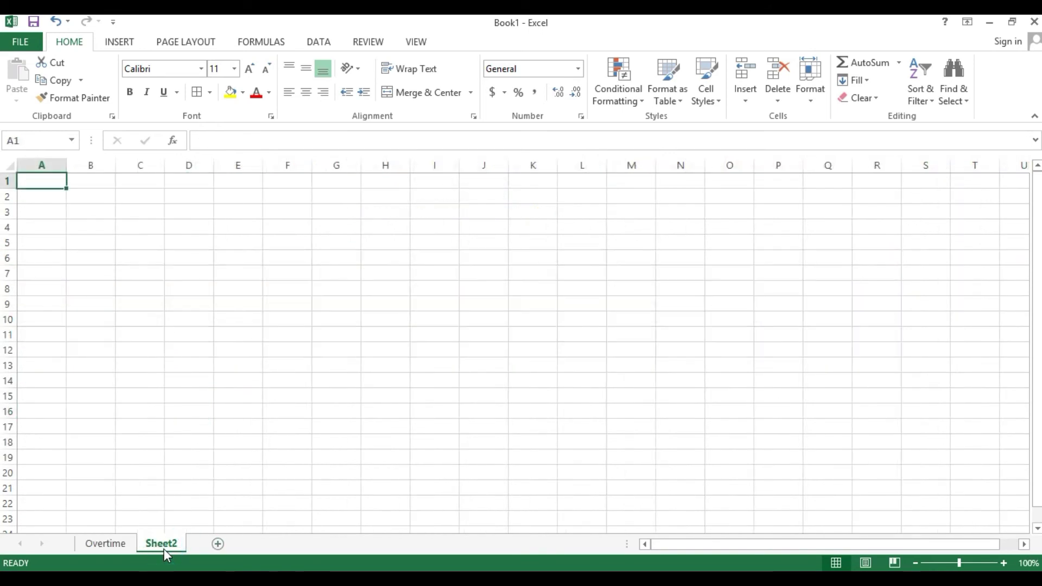
- Rename Sheet2 to 'Payroll Statement', then switch back to the Overtime sheet
right_click(163, 546)
left_click(204, 407)
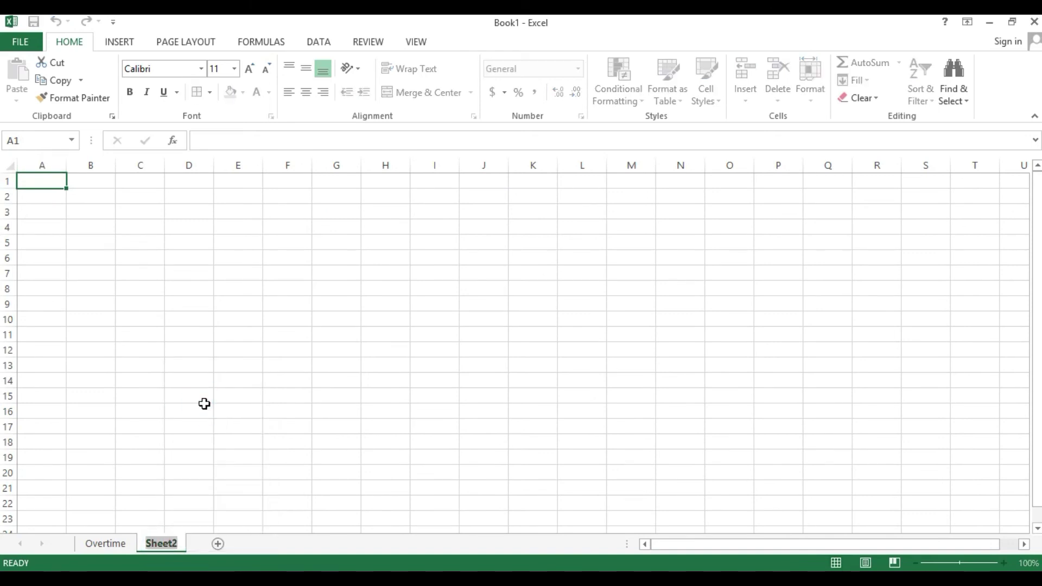
type("Summary")
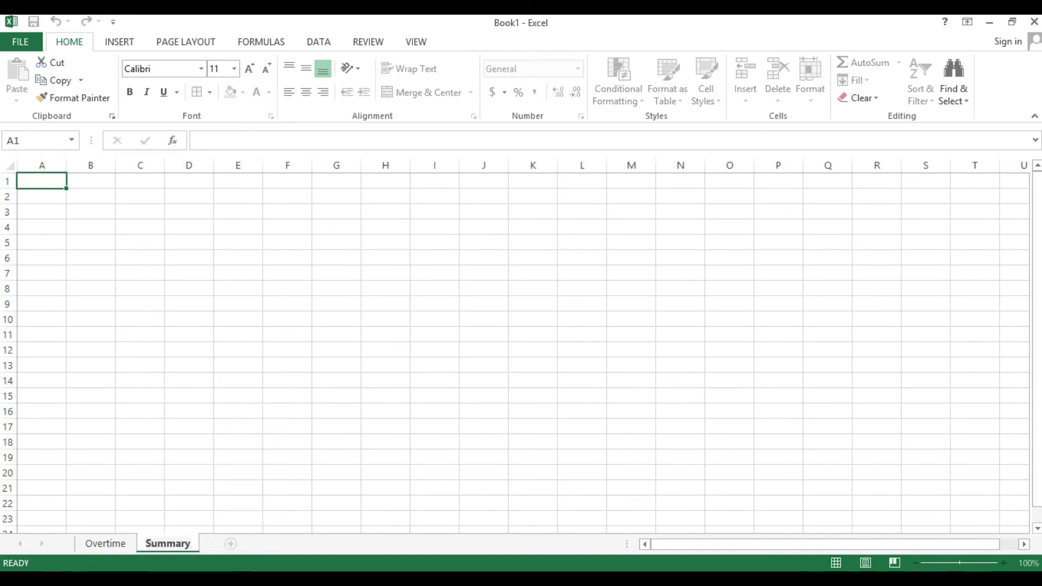
mouse_move(392, 579)
key("BackSpace")
key("BackSpace")
key("BackSpace")
key("BackSpace")
key("BackSpace")
type("Payrol; S")
key("BackSpace")
key("BackSpace")
key("BackSpace")
key("BackSpace")
type("ll Sal")
key("BackSpace")
key("BackSpace")
key("Return")
type("tatement")
key("Return")
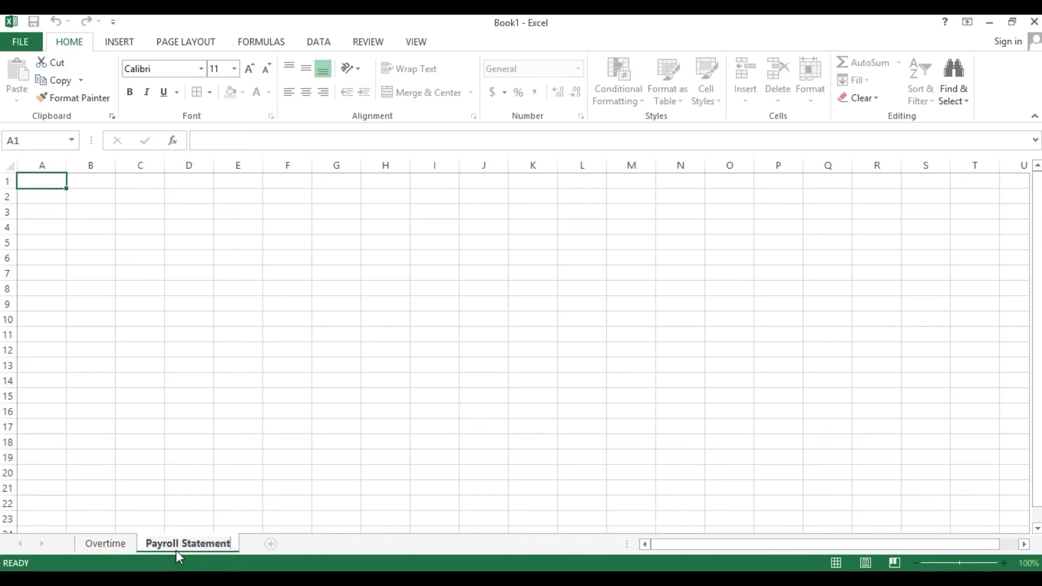
left_click(94, 544)
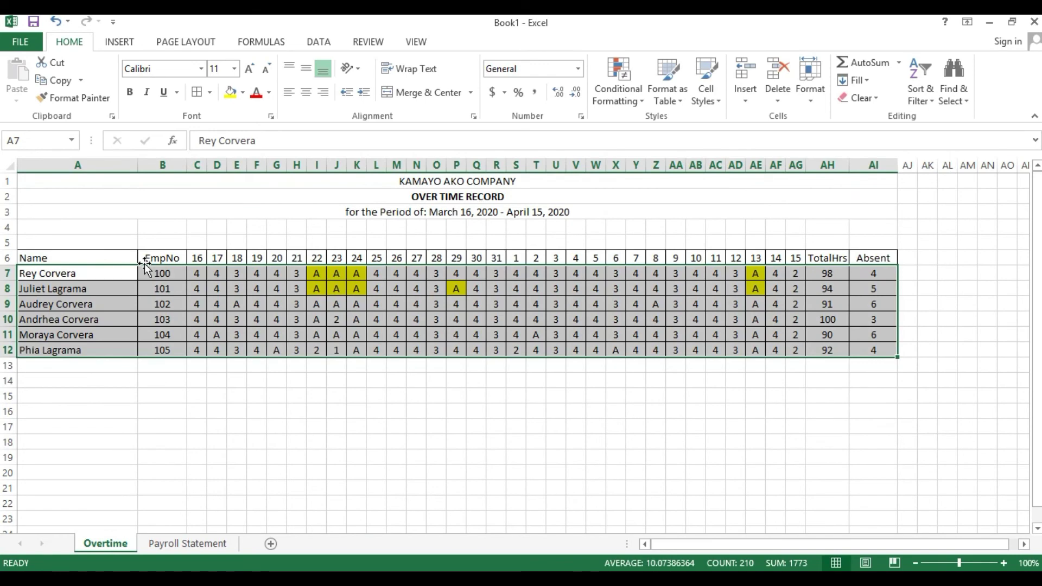
- Define the workbook name 'Overtime' for employee range A7:AI12 with Define Name
left_click(56, 271)
left_click_drag(181, 286, 866, 349)
left_click(251, 42)
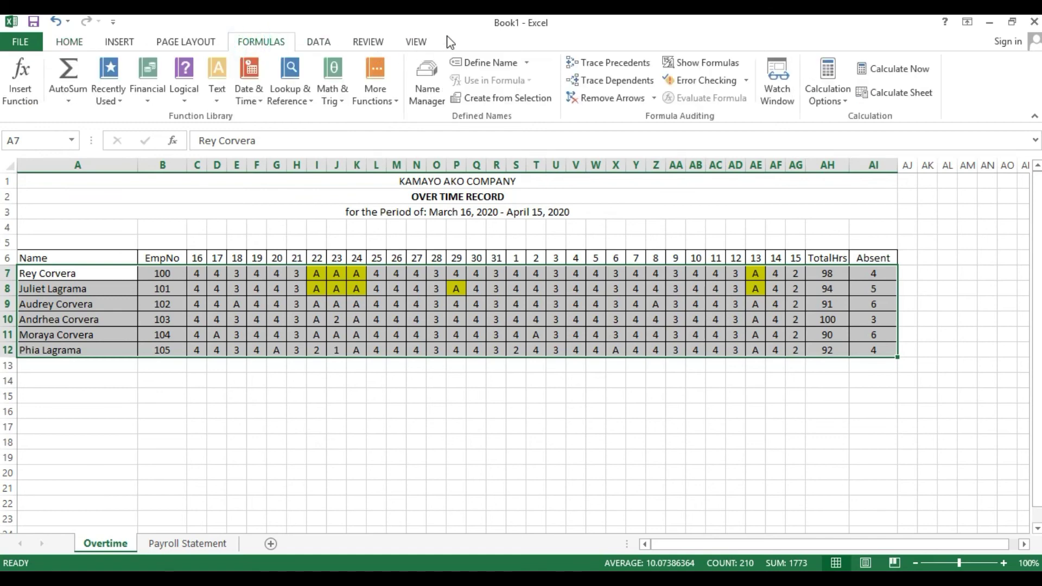
left_click(479, 64)
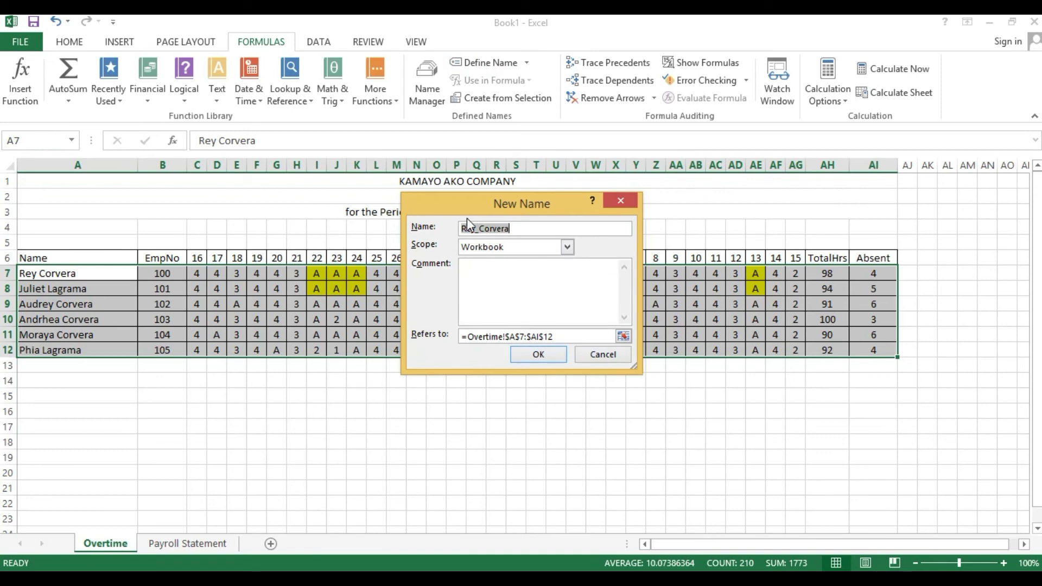
type("Overtime")
left_click(545, 356)
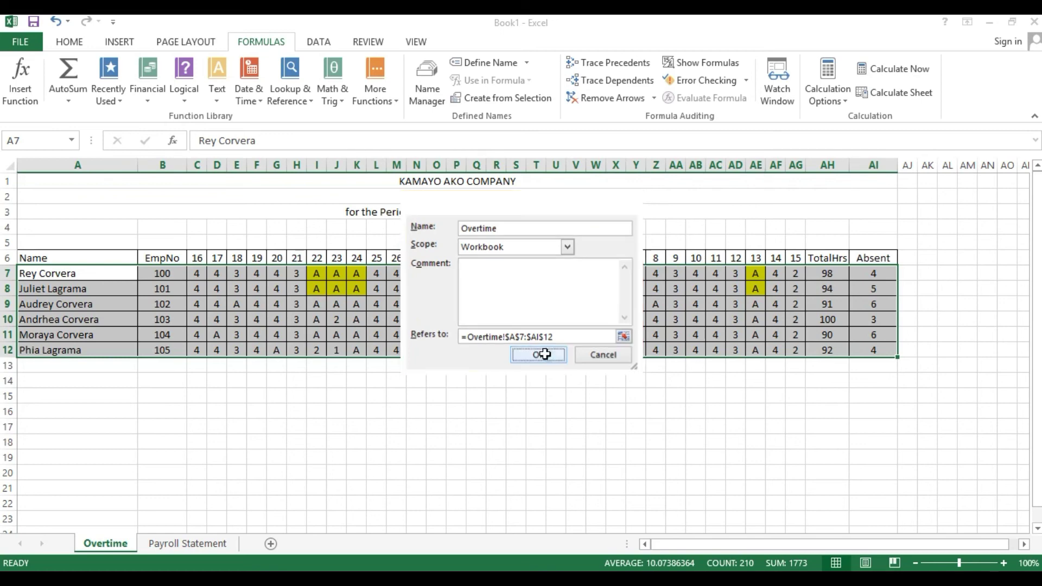
left_click(296, 380)
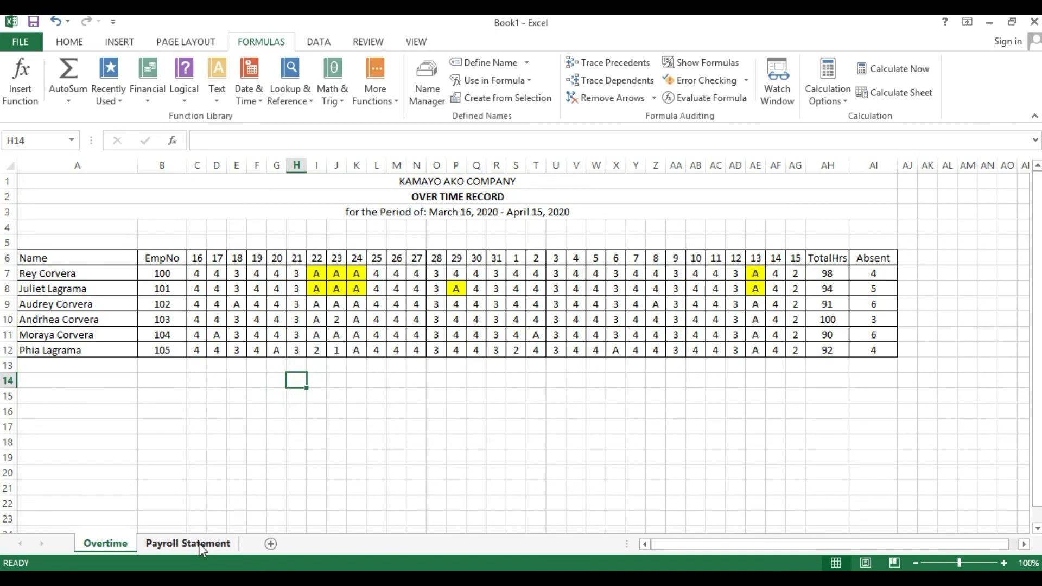
left_click(190, 544)
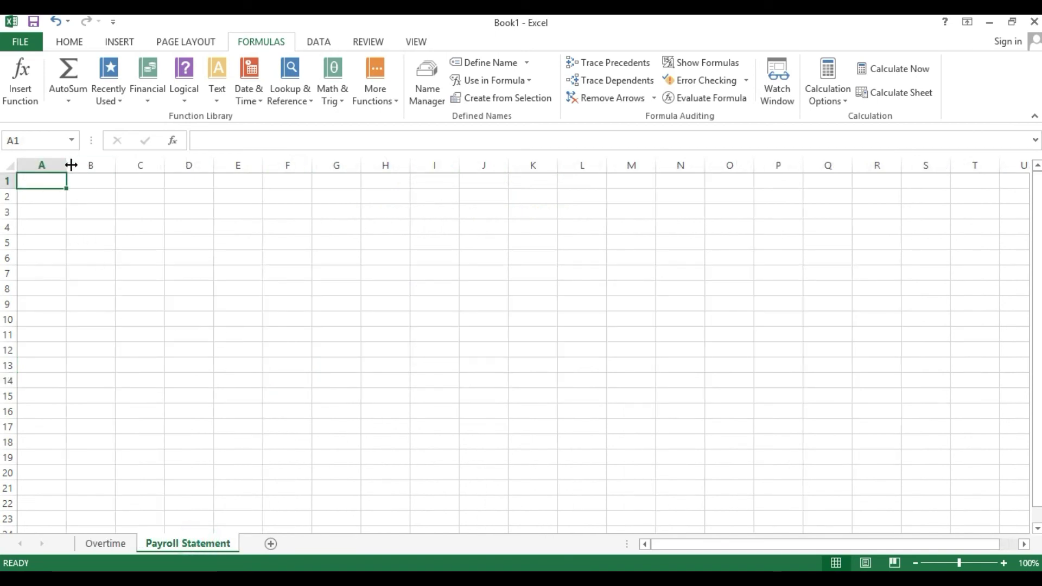
- Enter headings Name in A4 and EmpNo in B4, widening column A to fit names
left_click_drag(71, 165, 101, 179)
left_click(50, 243)
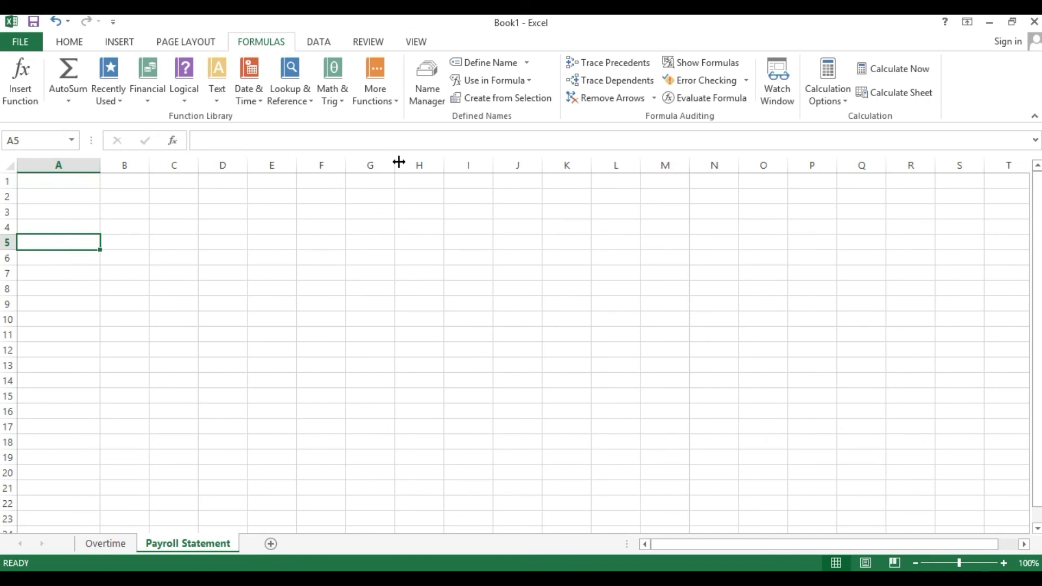
key("Up")
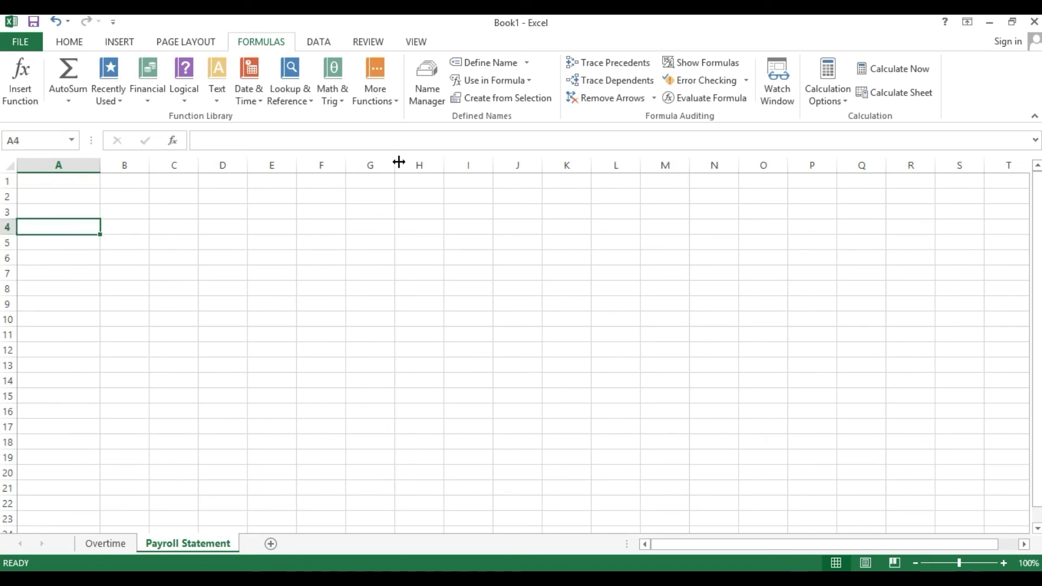
type("Name")
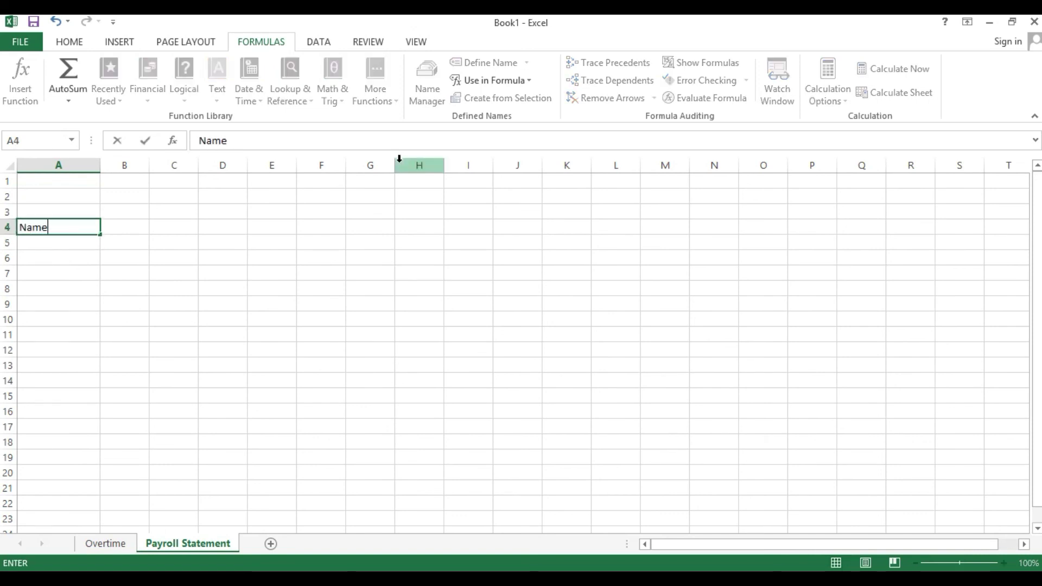
key("Tab")
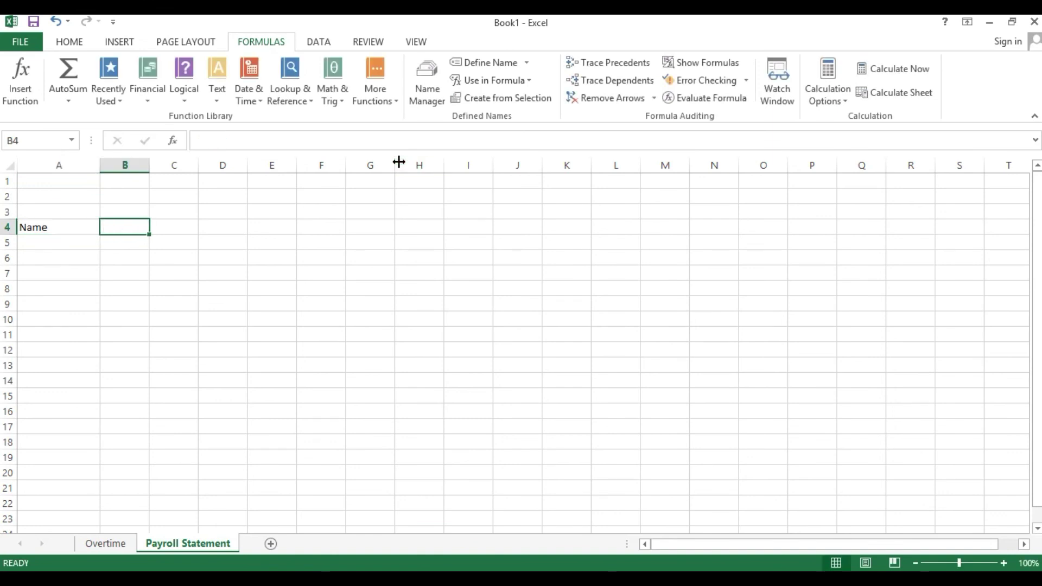
type("EmpNo")
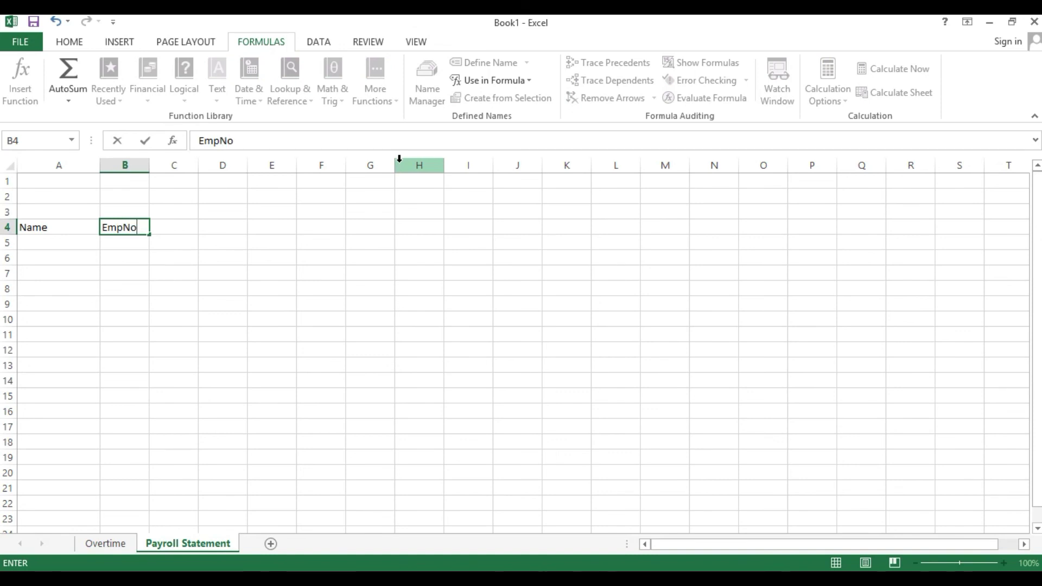
key("Return")
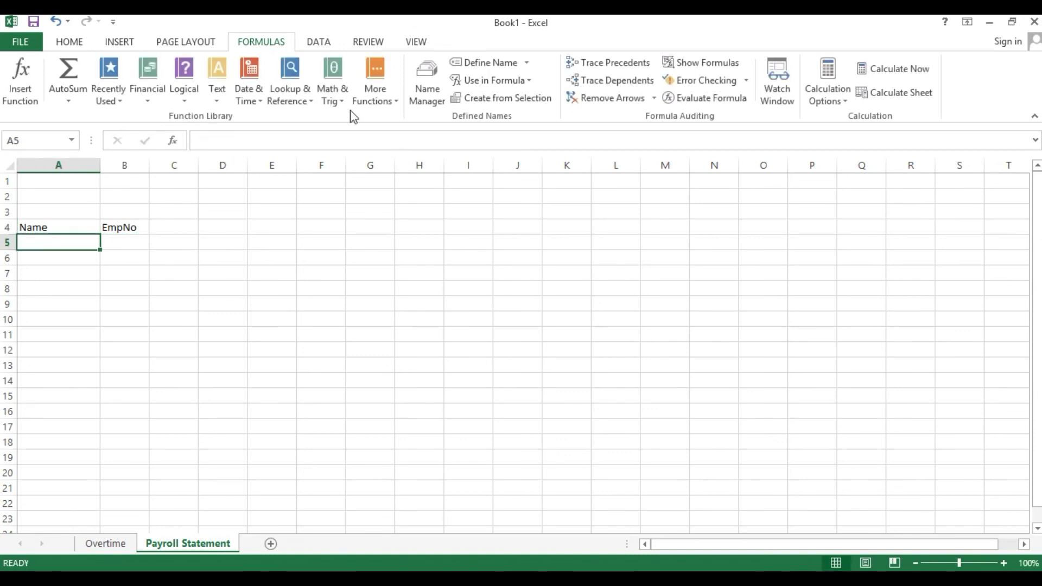
left_click_drag(102, 161, 280, 178)
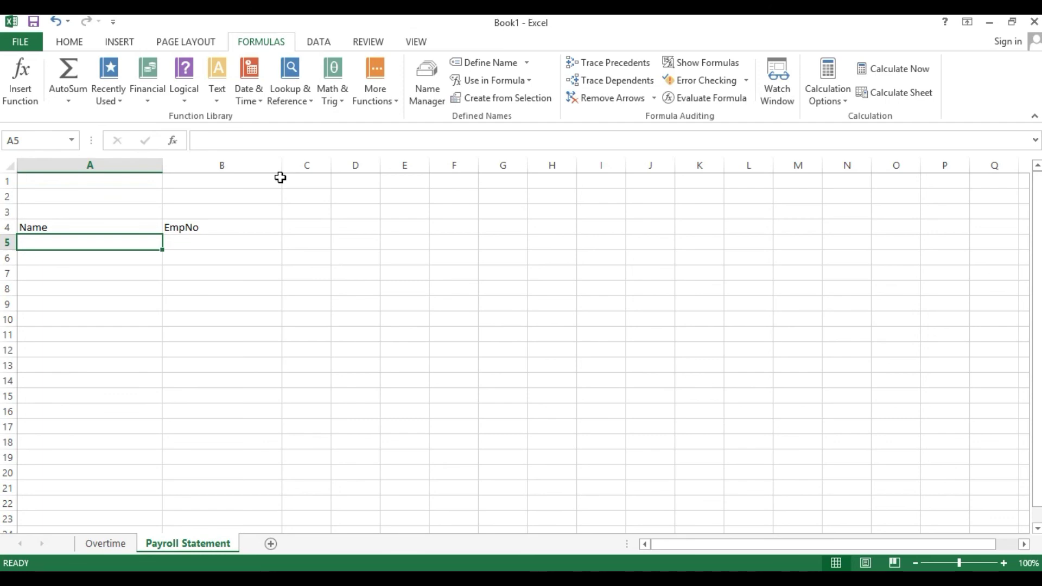
type("=")
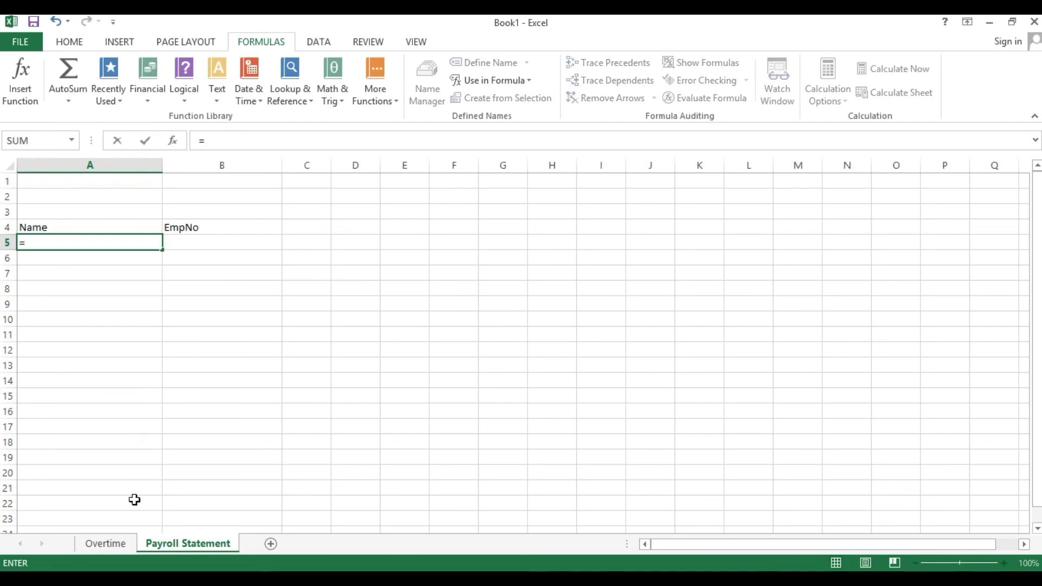
- Link A5 to Overtime!A7 and fill the name link formula down through A14
left_click(105, 544)
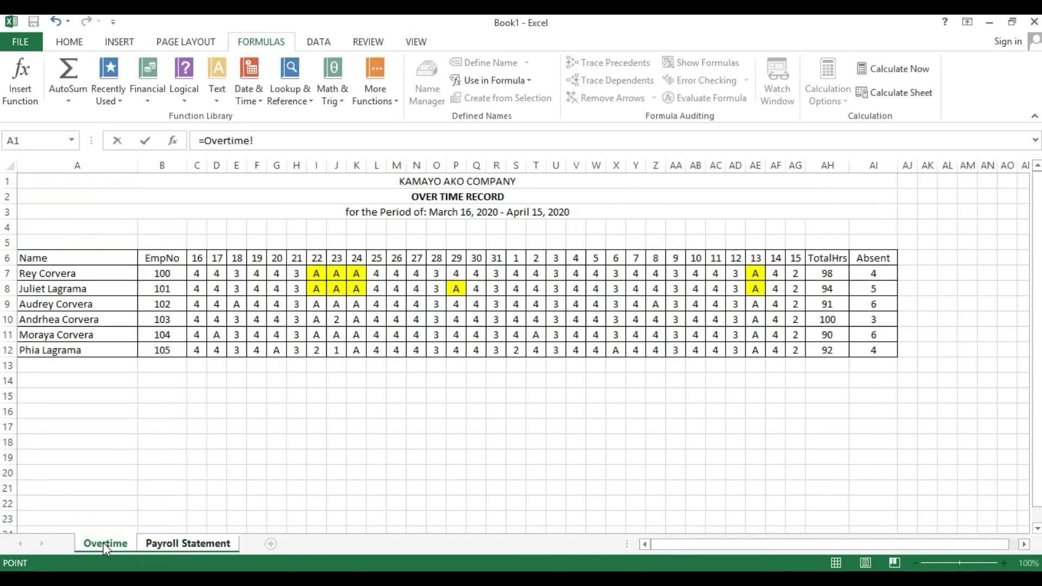
left_click(62, 272)
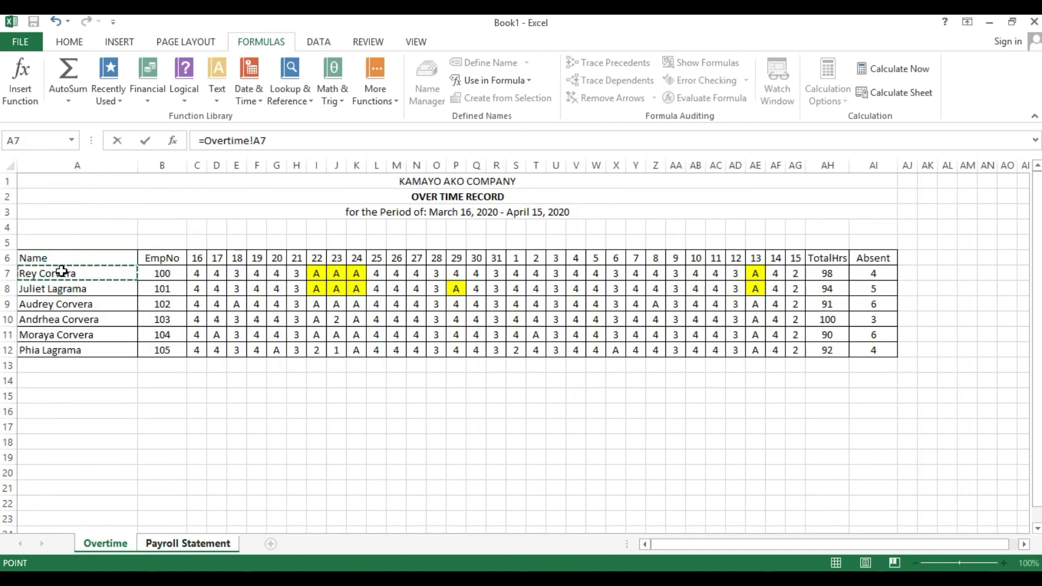
key("Return")
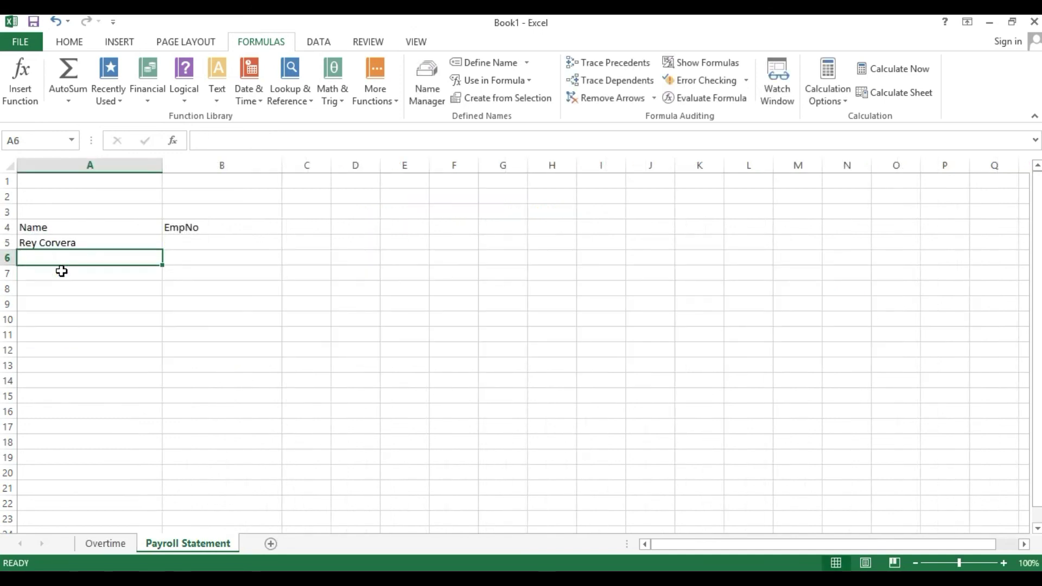
left_click(69, 241)
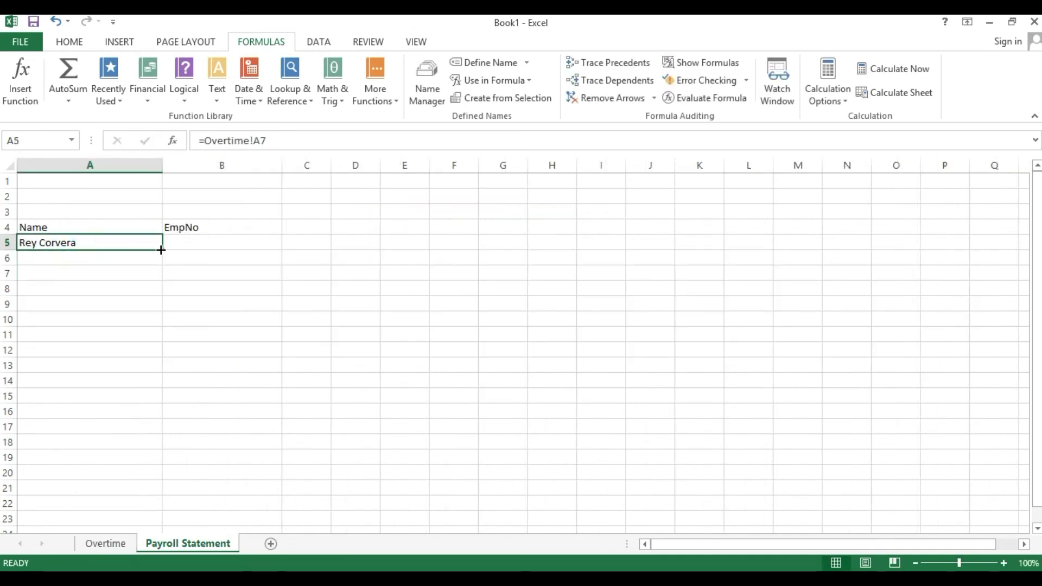
left_click_drag(161, 250, 152, 314)
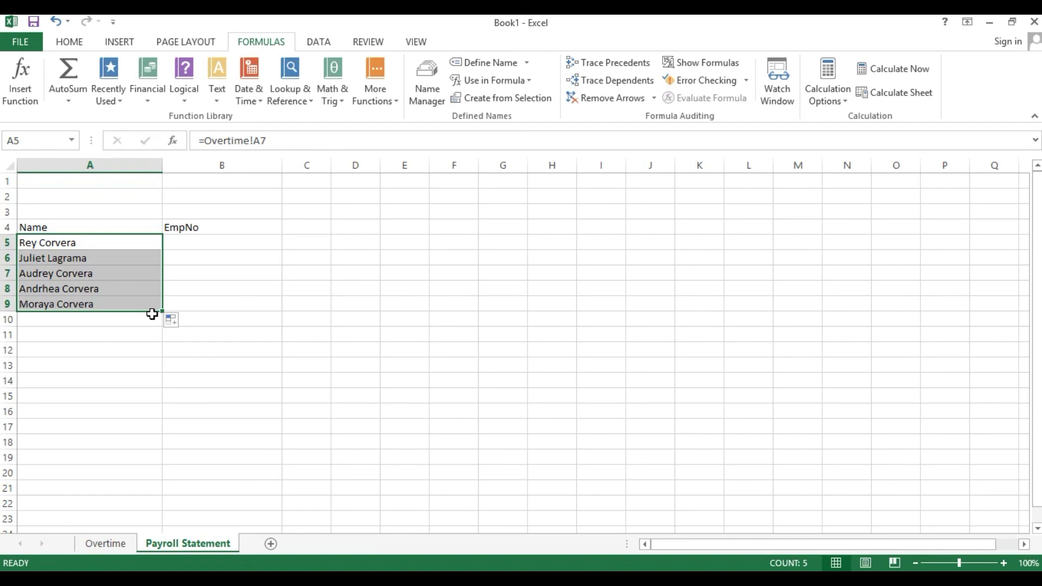
left_click(157, 311)
left_click_drag(164, 310, 163, 324)
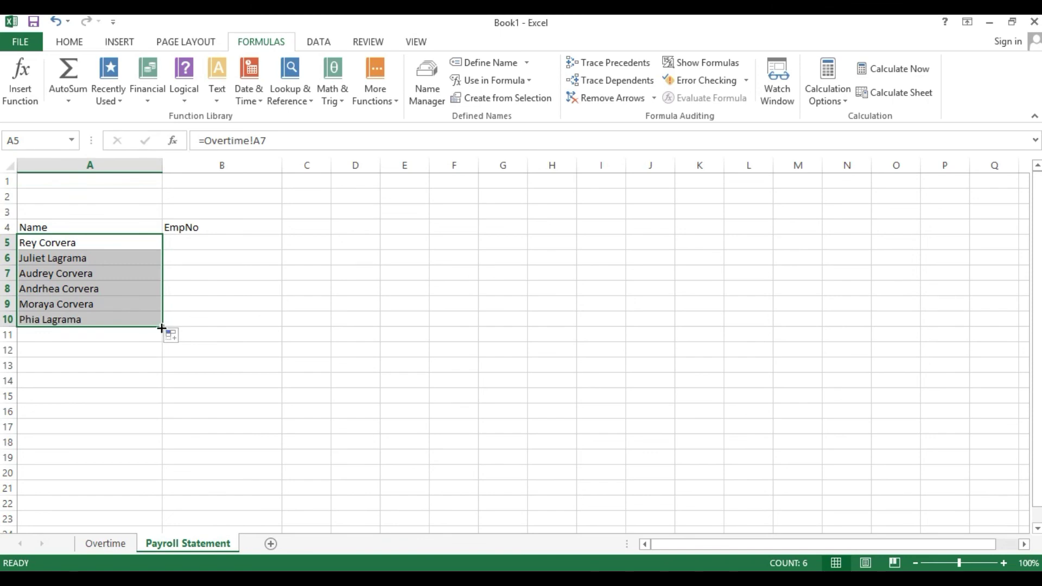
left_click_drag(161, 329, 164, 388)
- Check the link formulas in A9–A12 against the Overtime names, noting zeros past the six names
left_click(126, 347)
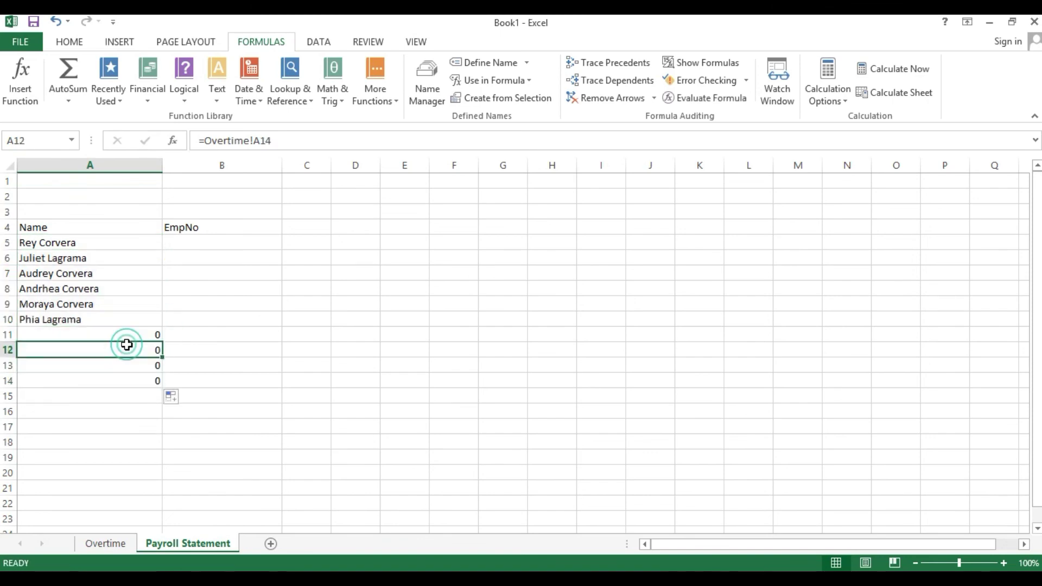
left_click(100, 544)
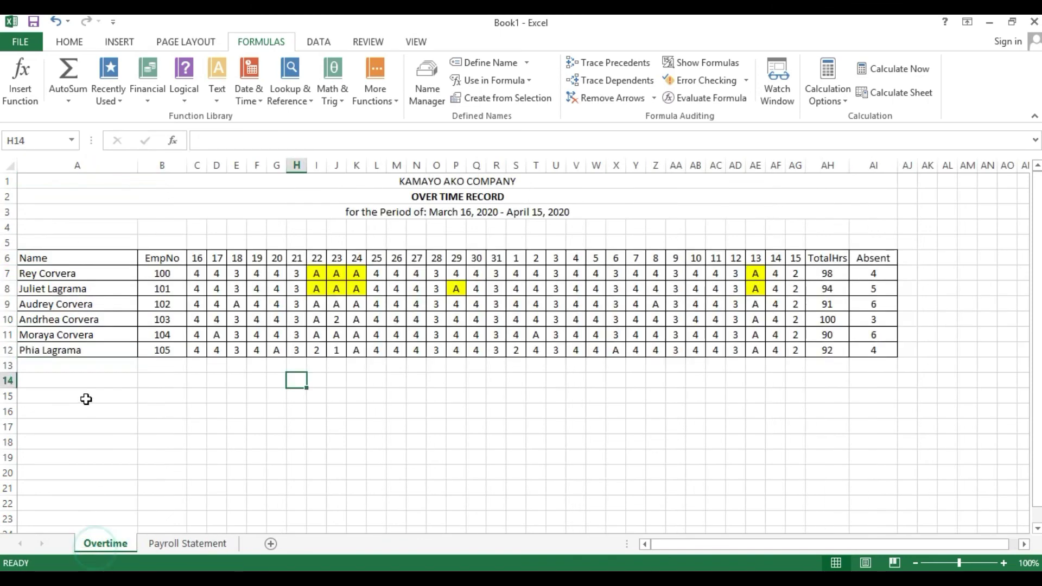
left_click(74, 368)
left_click(173, 548)
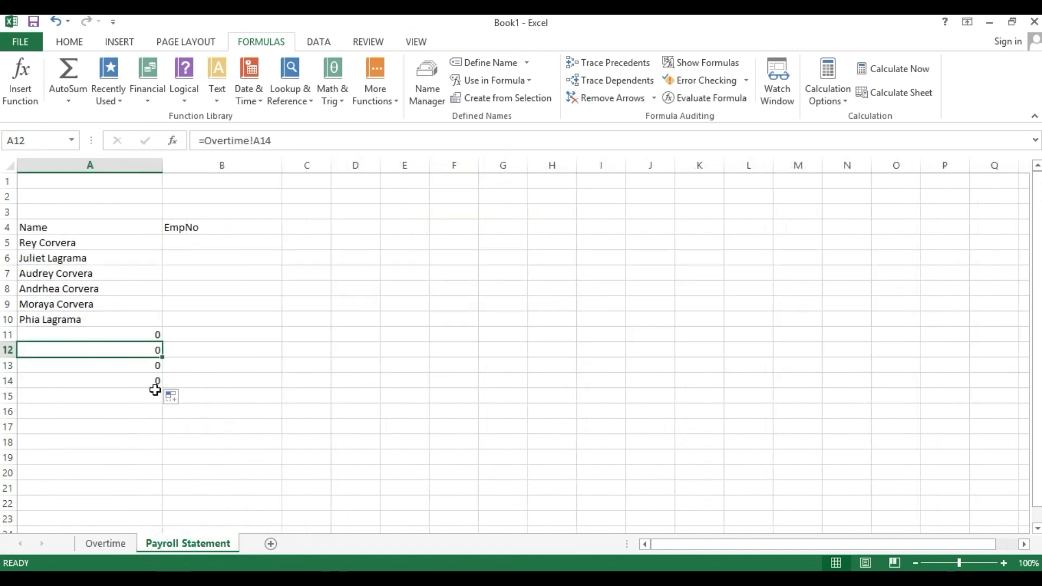
left_click(125, 321)
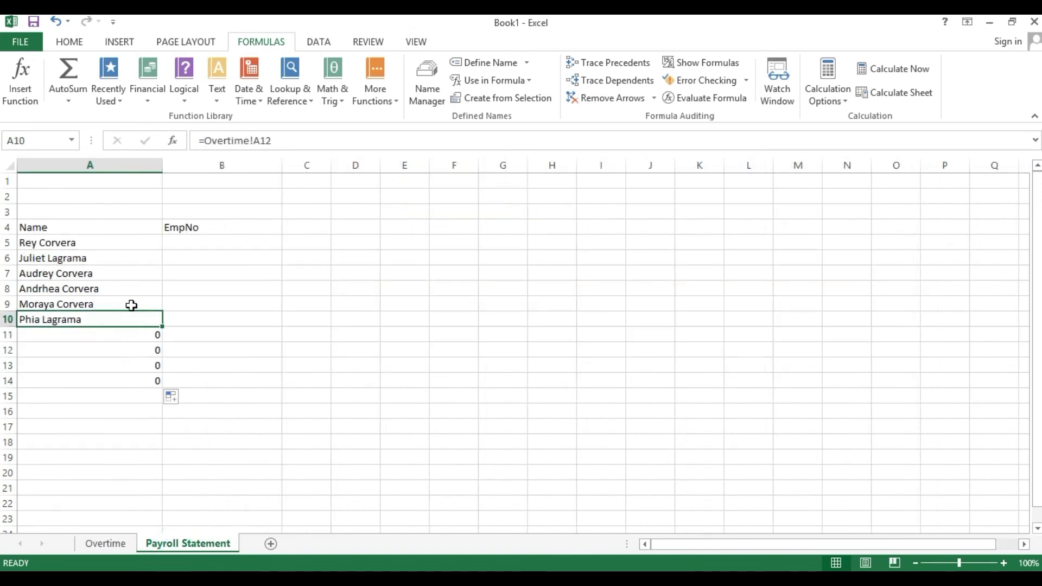
left_click(132, 304)
left_click(131, 335)
left_click(133, 350)
left_click(135, 334)
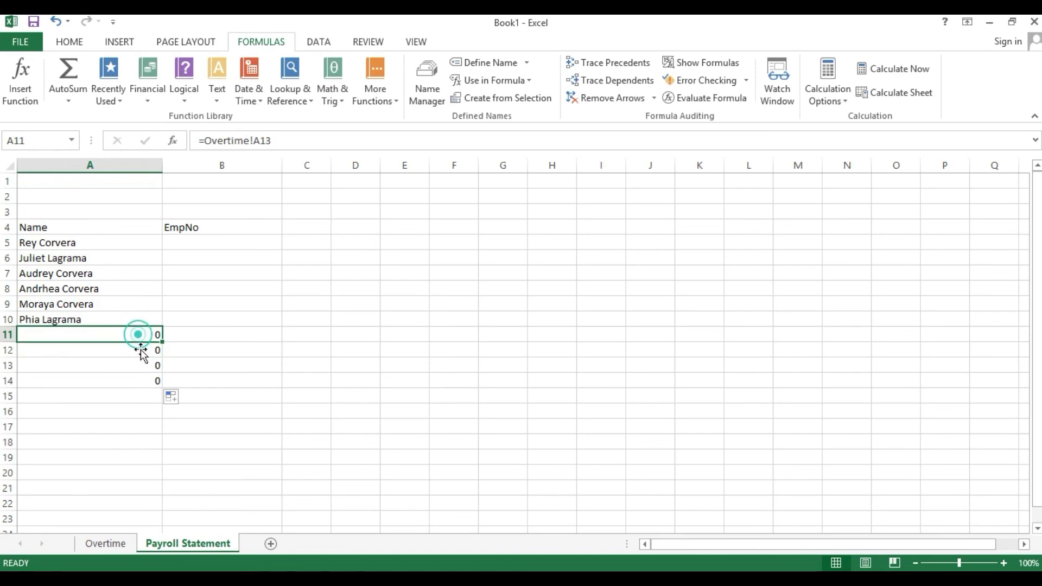
left_click(105, 543)
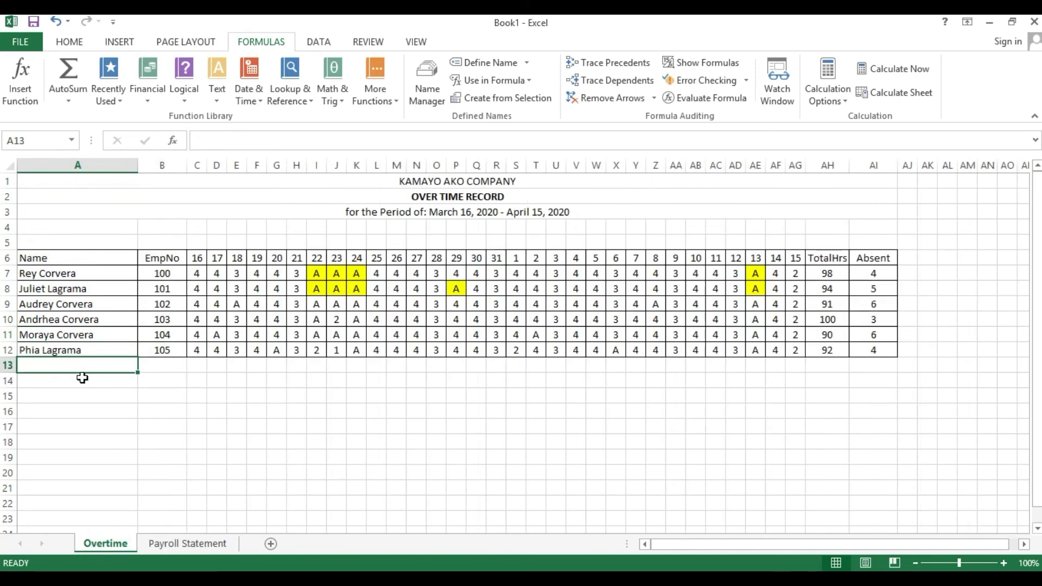
- Add employee name Juan in Overtime!A13 and view it on Payroll Statement
type("Juan")
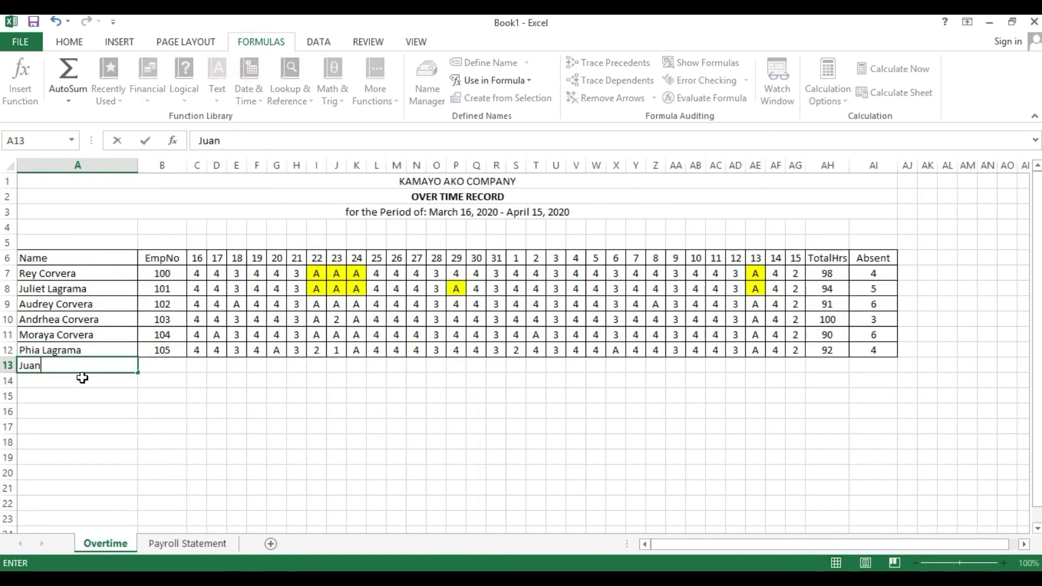
key("Tab")
left_click(188, 543)
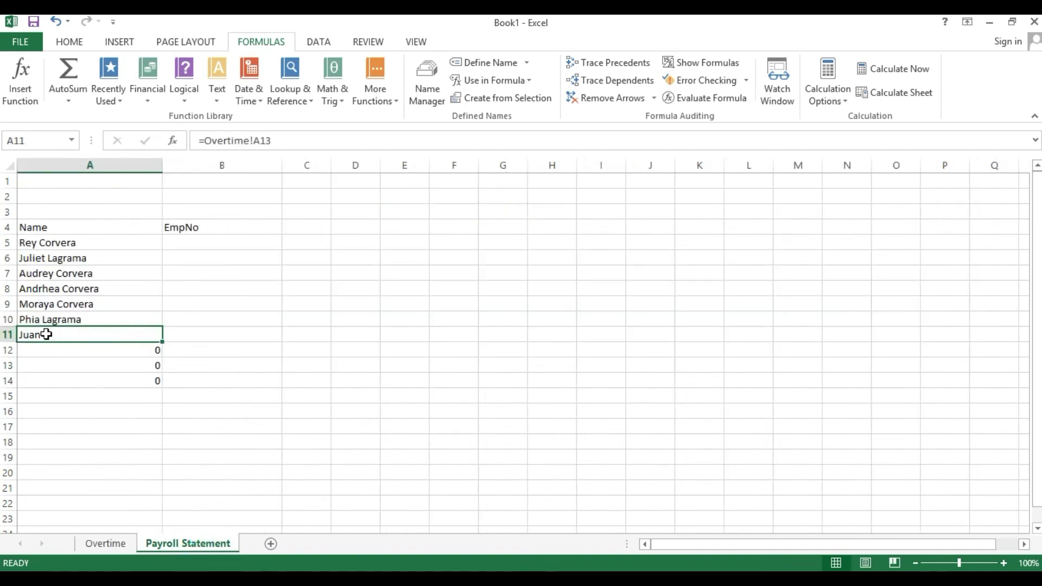
- Clear the extra link formulas in Payroll Statement A11:A15
left_click_drag(45, 334, 133, 396)
key("Delete")
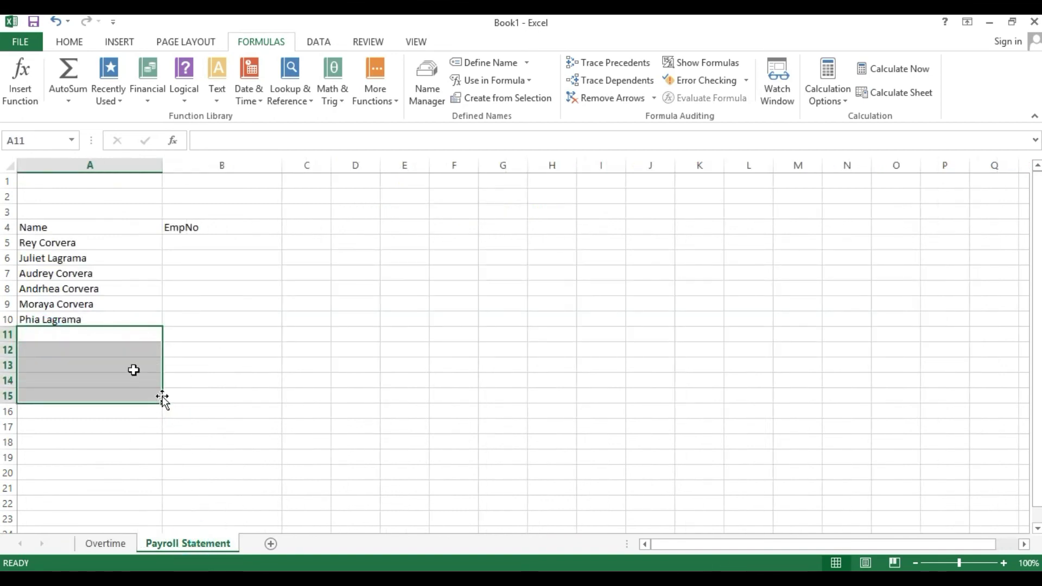
left_click_drag(70, 239, 76, 305)
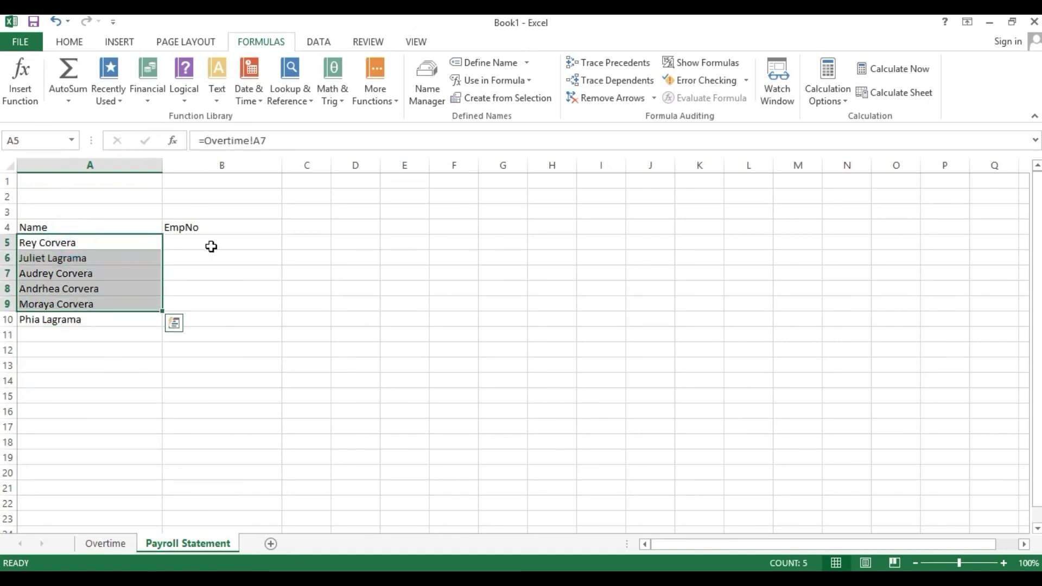